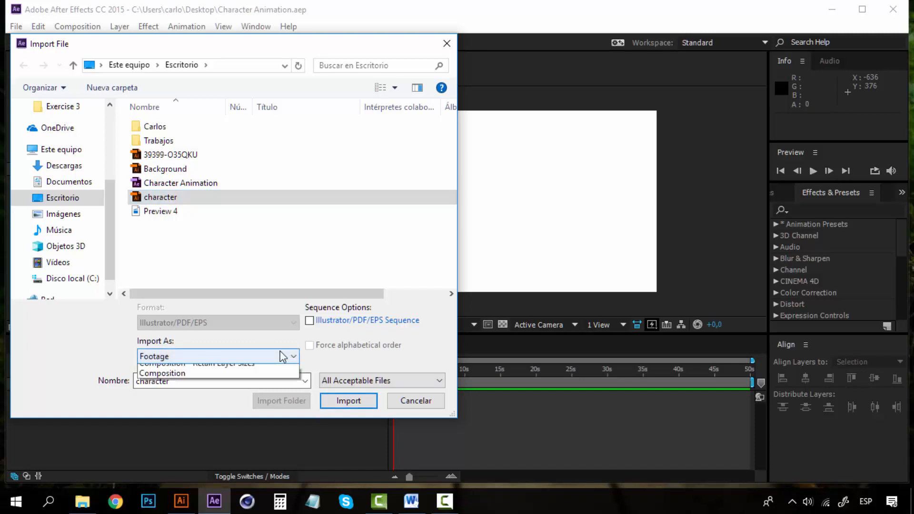
Import the character Illustrator file as Composition - Retain Layer Sizes.
click(247, 380)
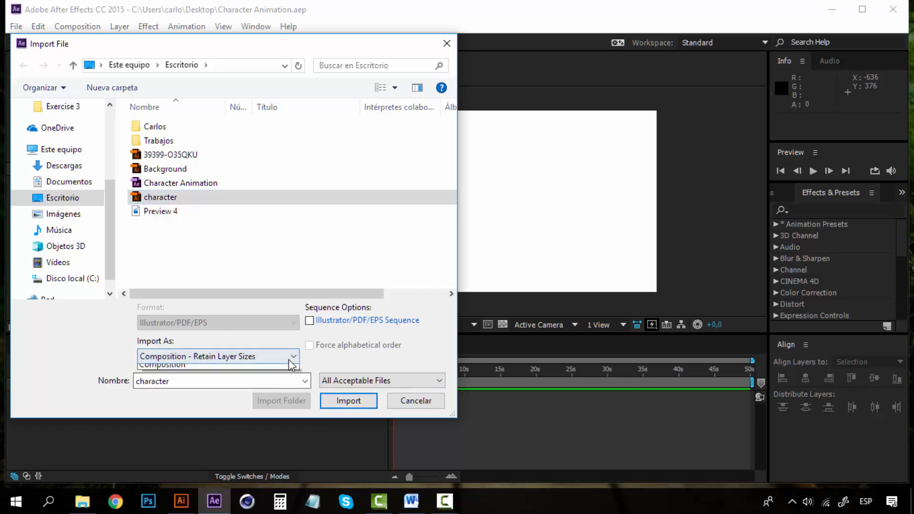
click(291, 357)
click(266, 380)
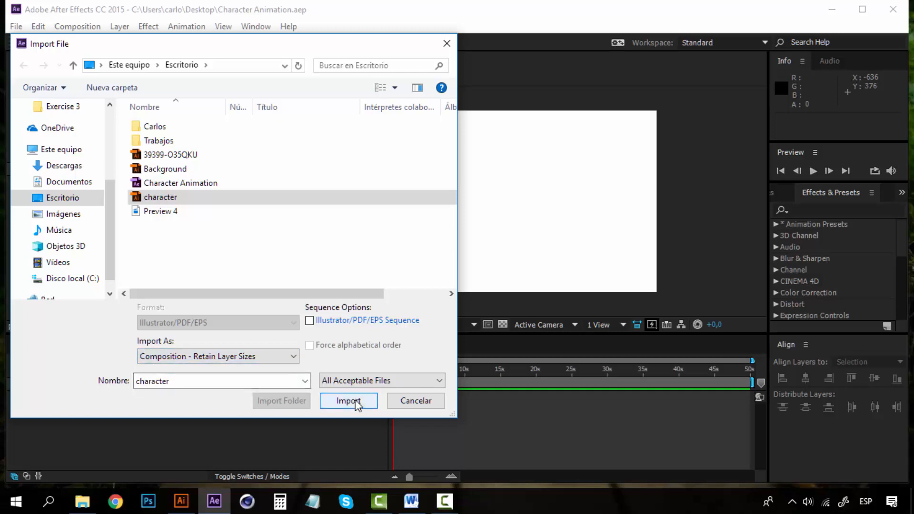
click(352, 400)
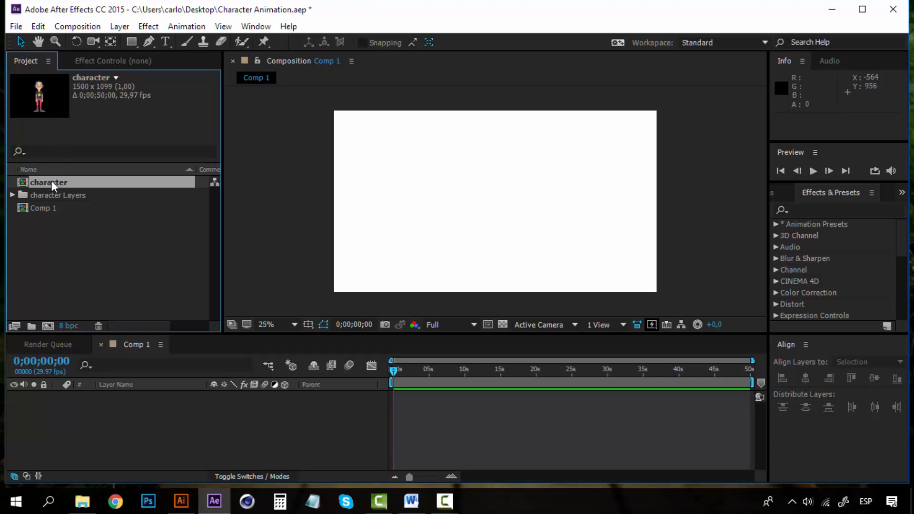
Drop the character comp into Comp 1, centre it horizontally and vertically, then open it.
drag(51, 180, 503, 198)
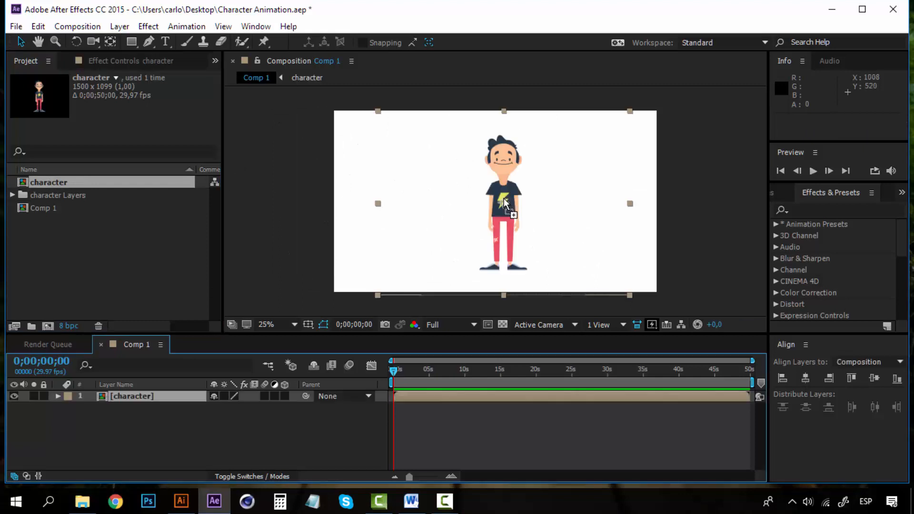
click(510, 149)
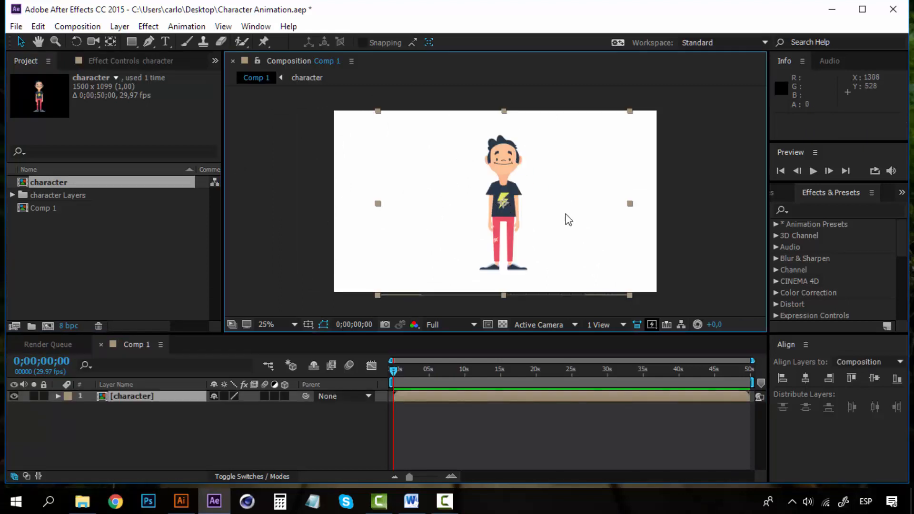
click(805, 378)
click(875, 380)
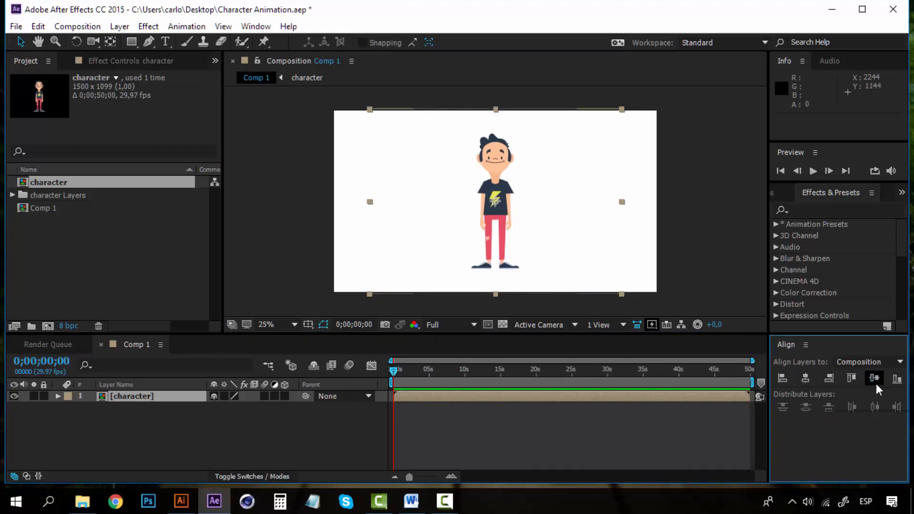
click(739, 278)
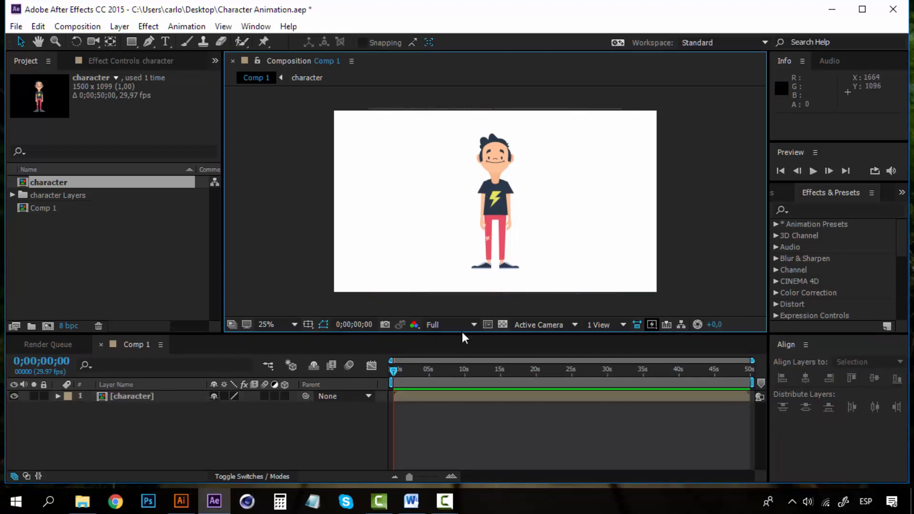
double_click(136, 397)
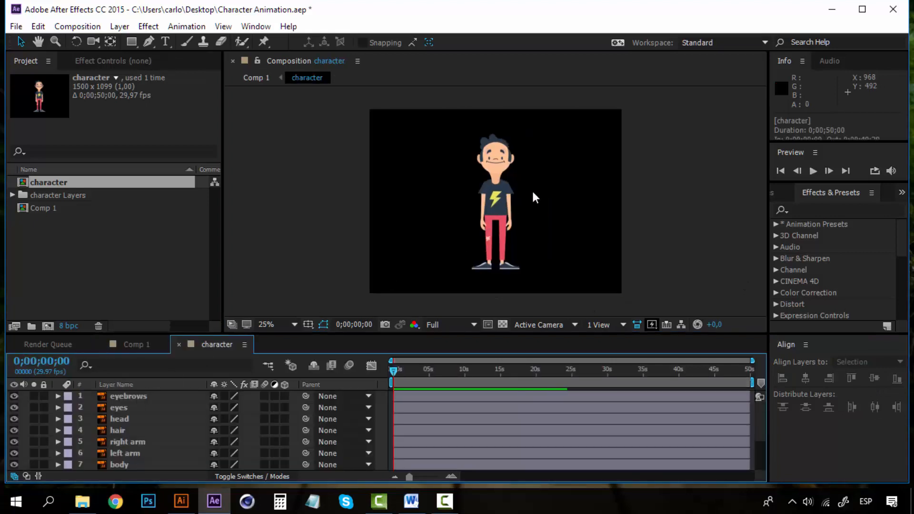
Change the character composition's Background Color to white in Composition Settings.
click(75, 27)
click(149, 59)
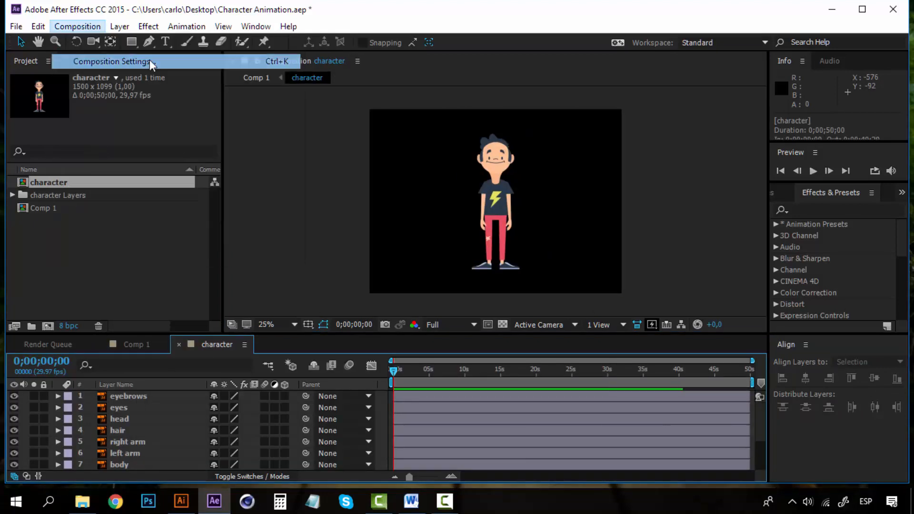
click(638, 337)
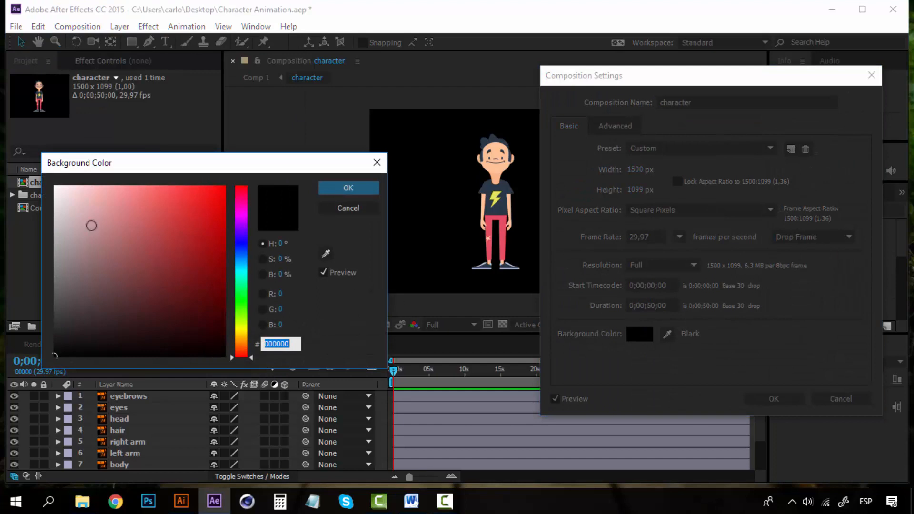
drag(90, 226, 55, 187)
click(344, 186)
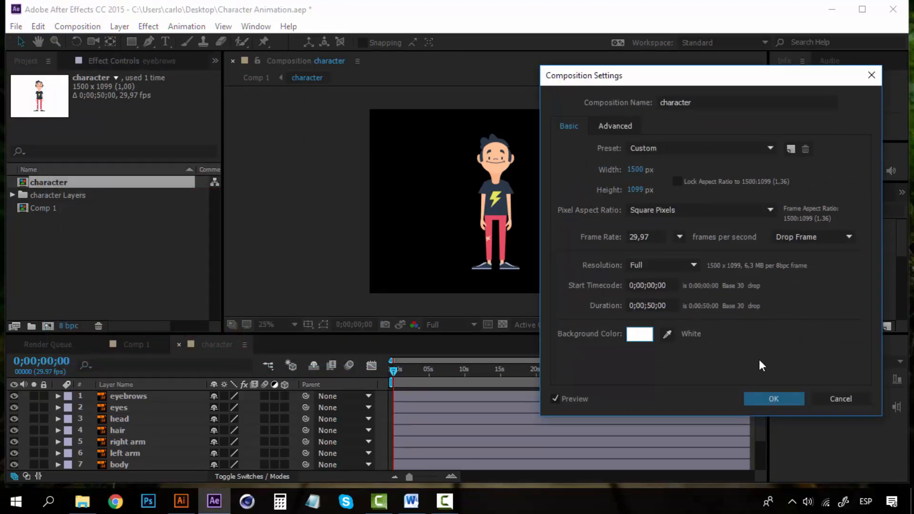
click(776, 398)
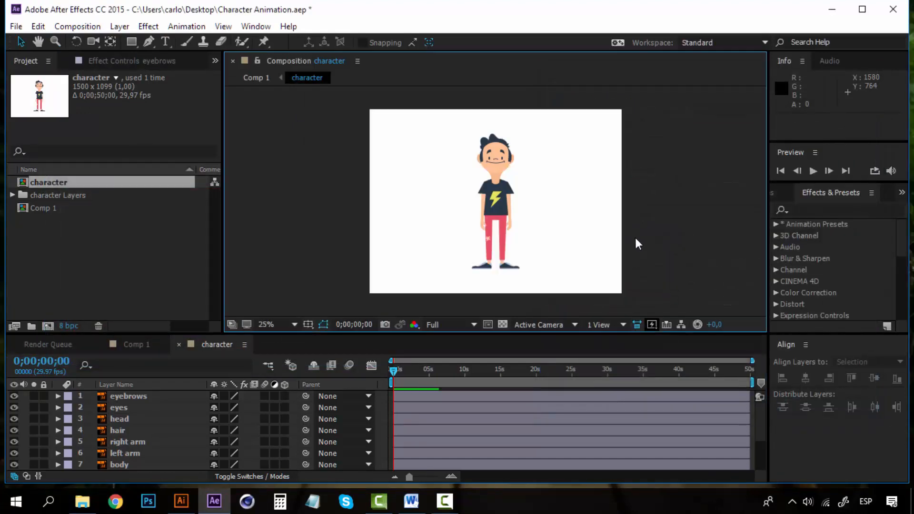
click(507, 192)
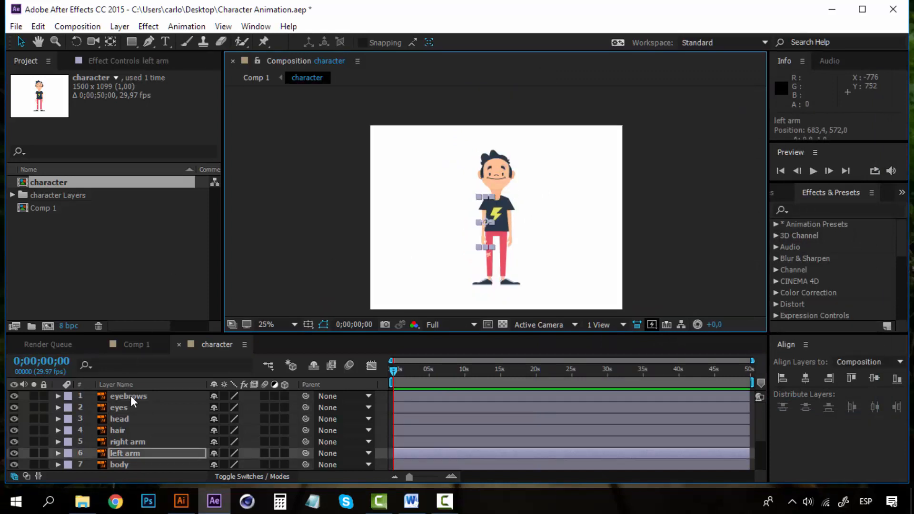
click(131, 396)
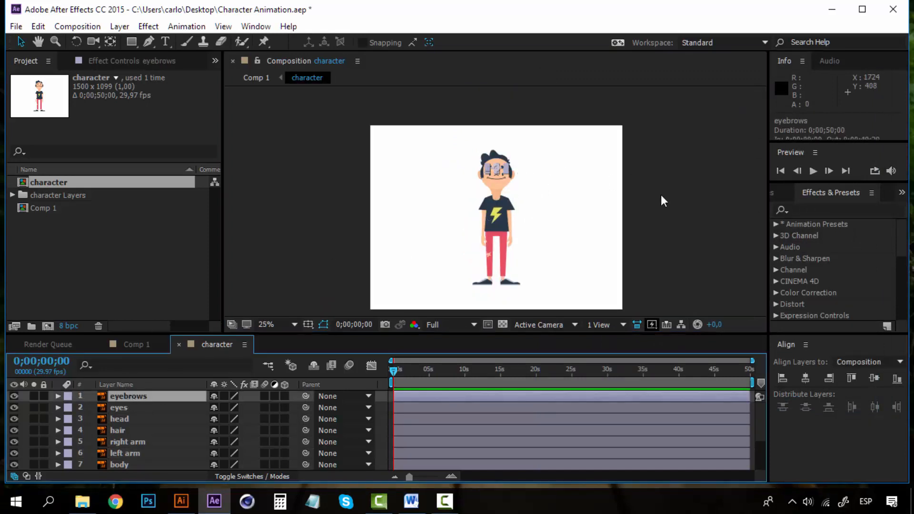
key(period)
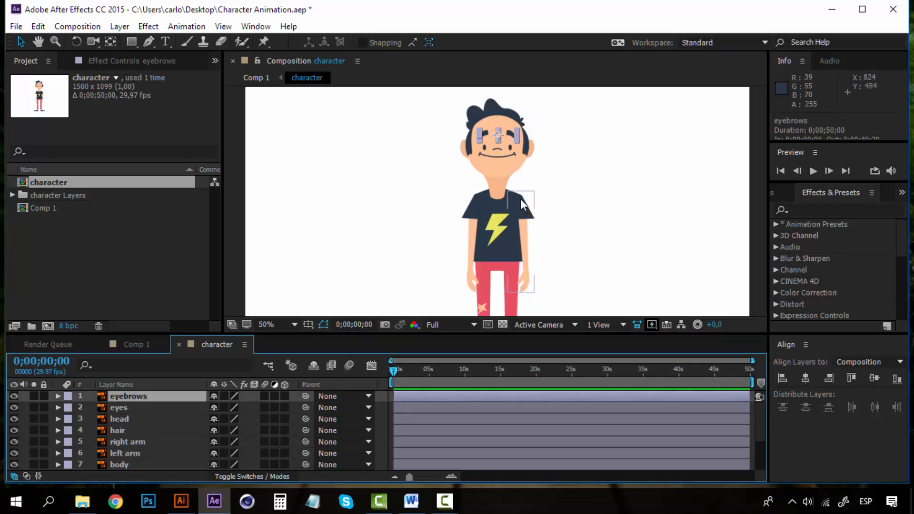
key(space)
drag(495, 184, 440, 186)
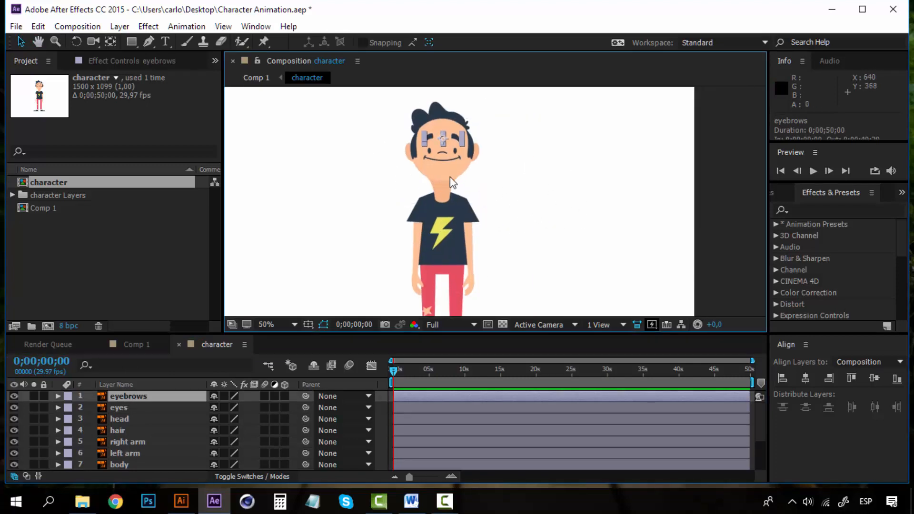
click(465, 219)
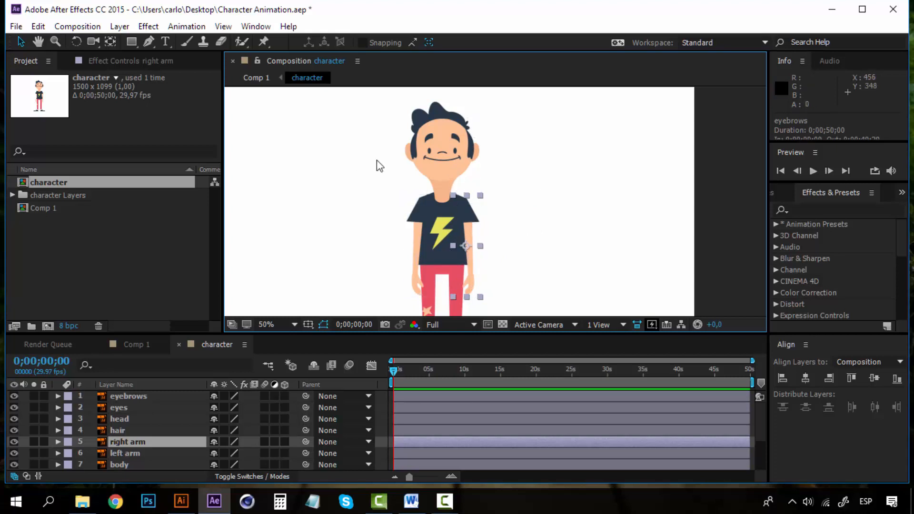
scroll(495, 212, down, 2)
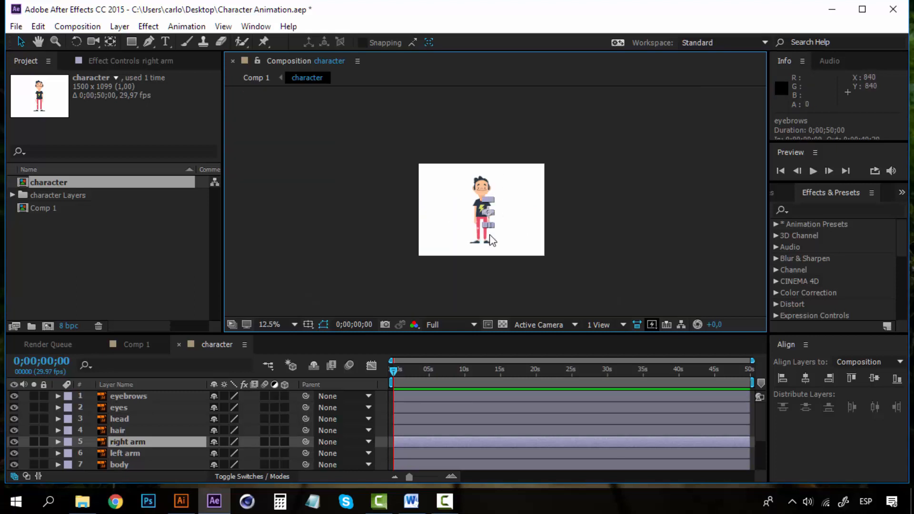
scroll(491, 240, up, 2)
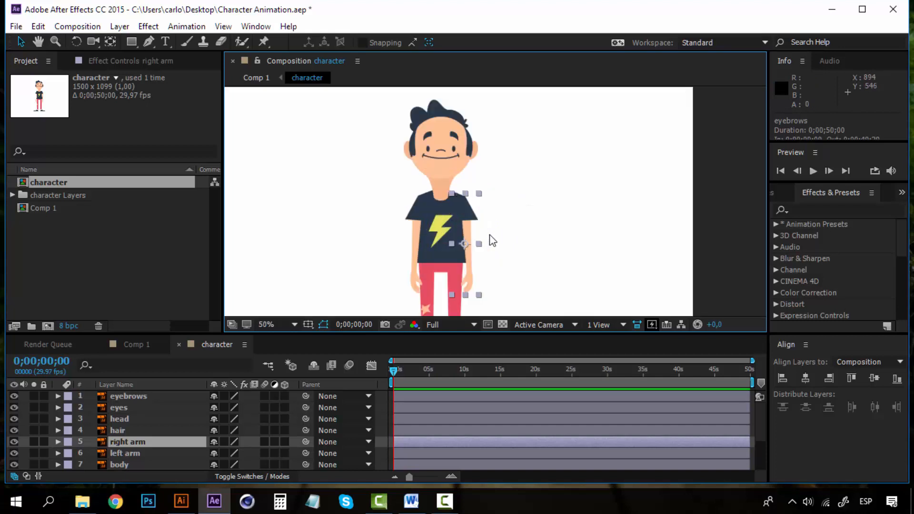
drag(485, 259, 491, 264)
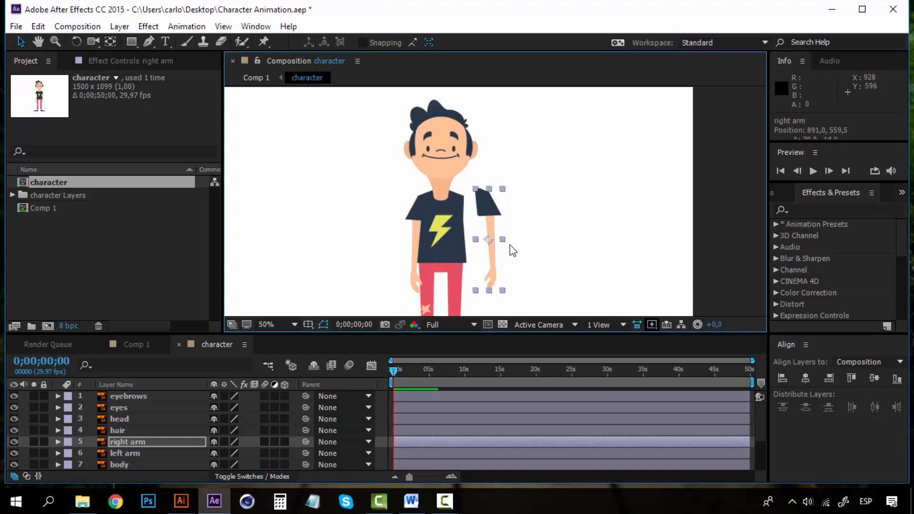
key(ctrl+z)
click(735, 216)
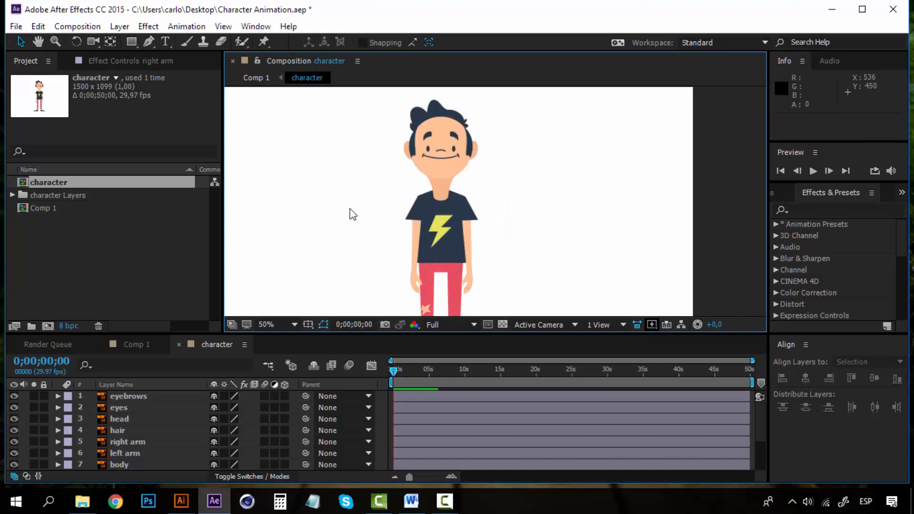
click(133, 397)
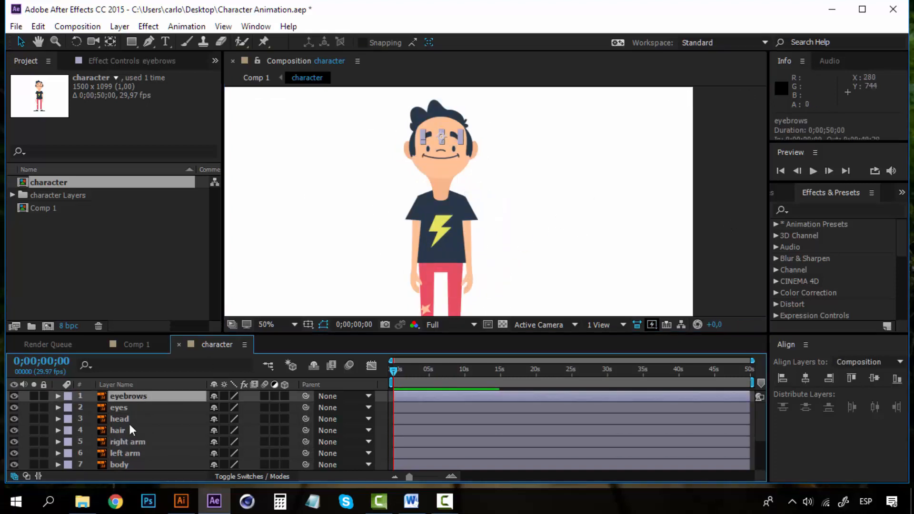
scroll(126, 456, down, 3)
click(128, 461)
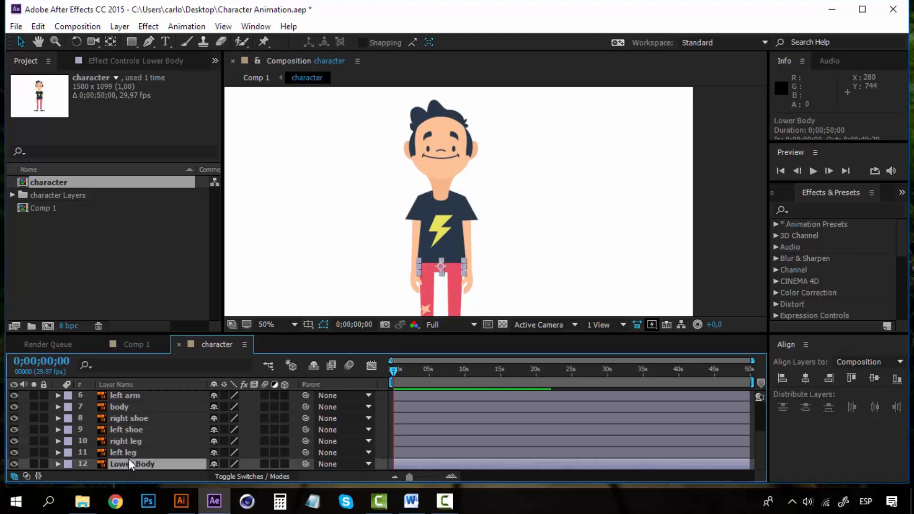
scroll(128, 459, up, 3)
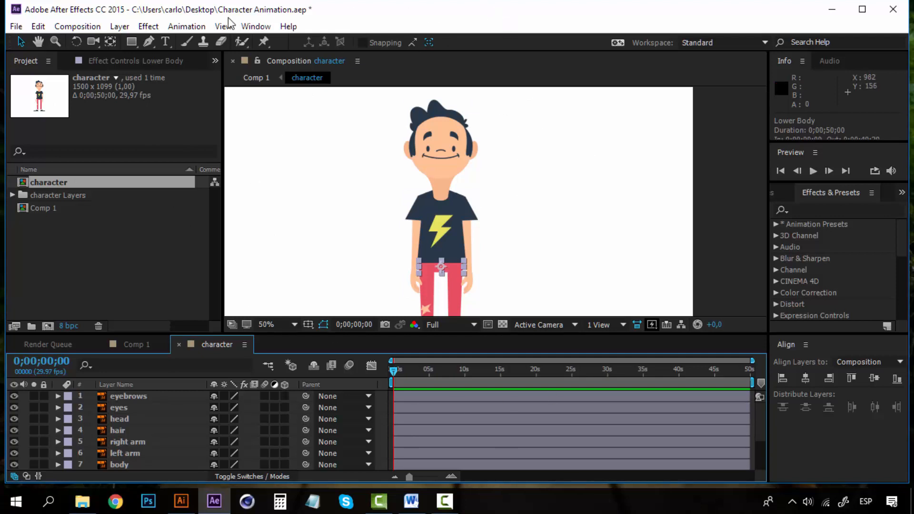
Launch the Duik.jsx rigging panel from the bottom of the Window menu.
click(147, 26)
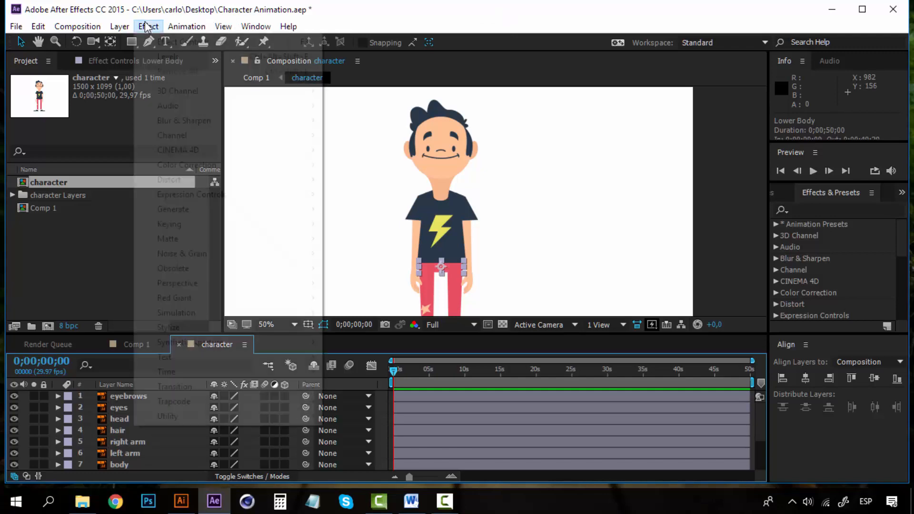
mouse_move(252, 28)
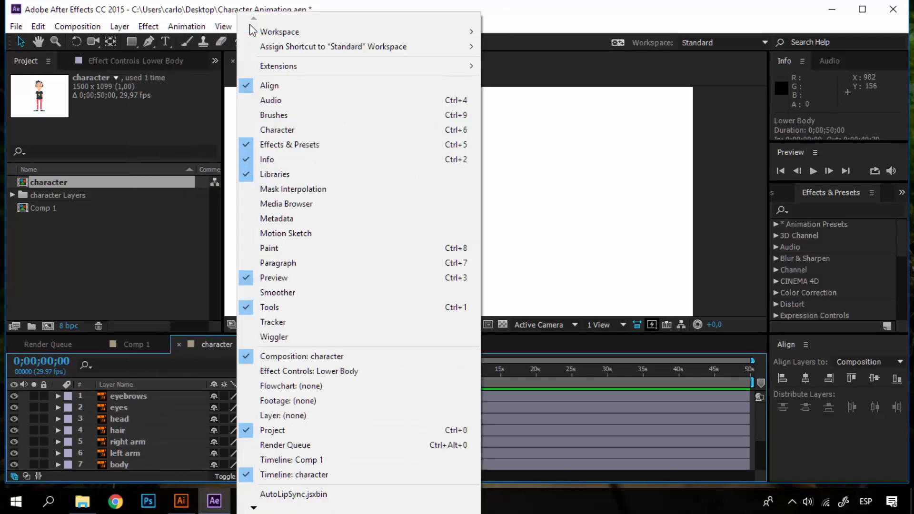
click(260, 26)
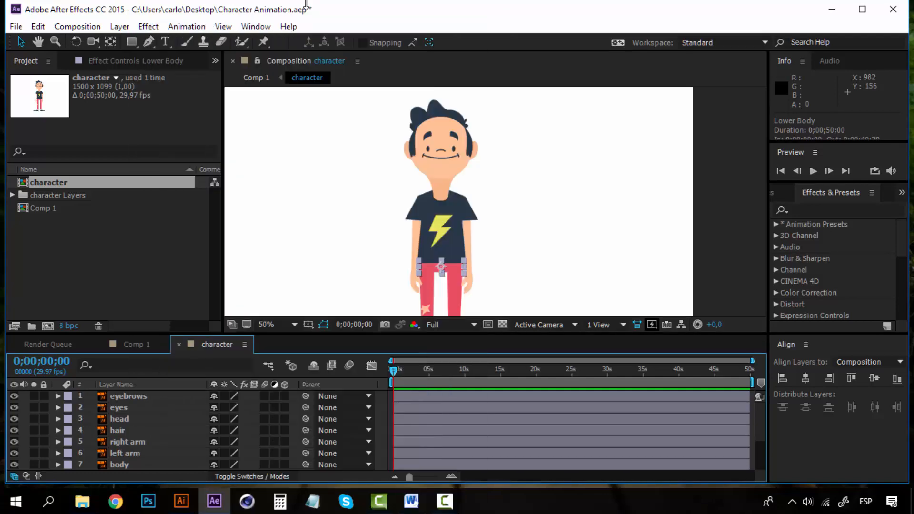
click(257, 27)
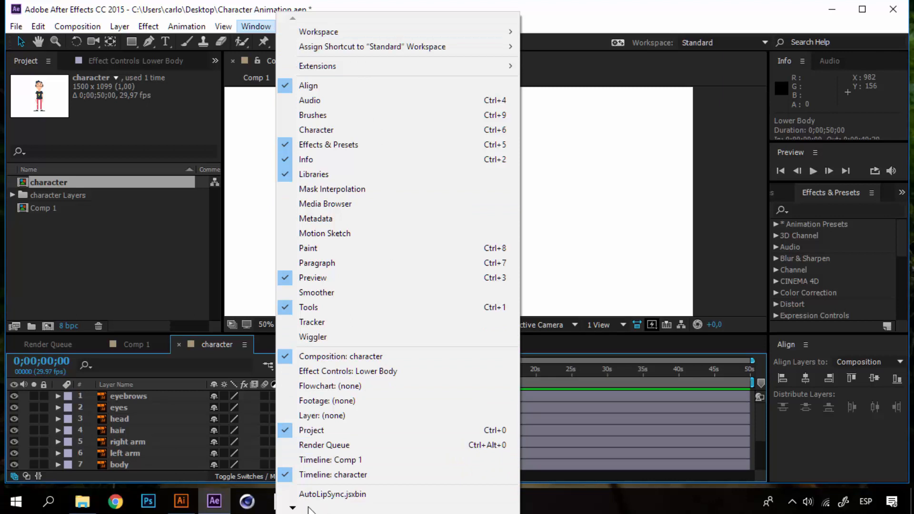
mouse_move(303, 509)
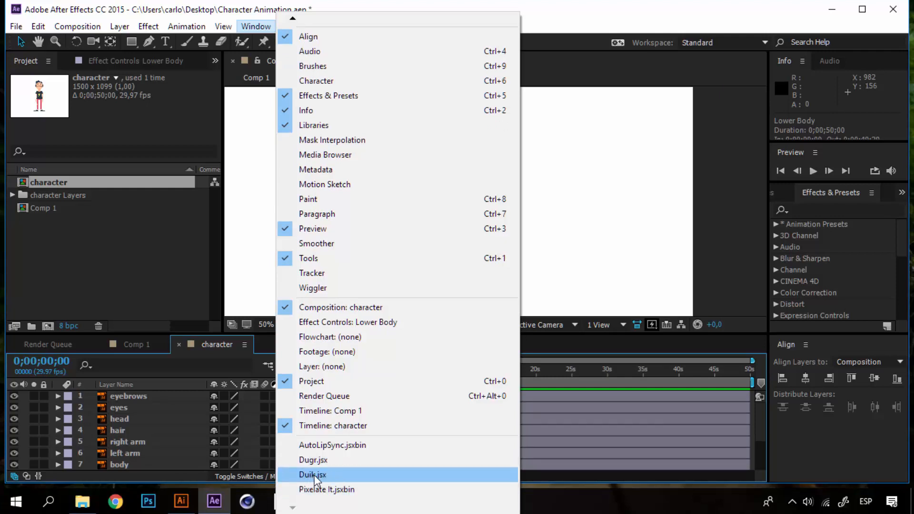
click(314, 475)
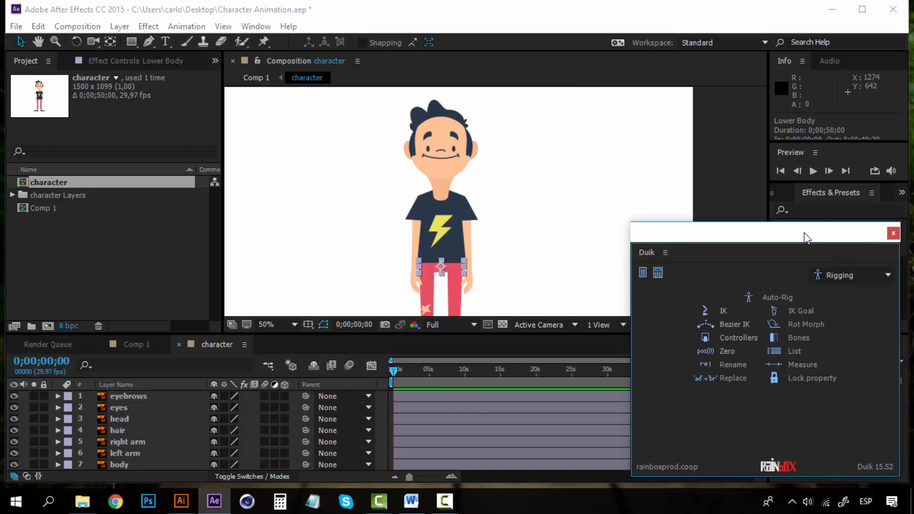
drag(804, 233, 770, 235)
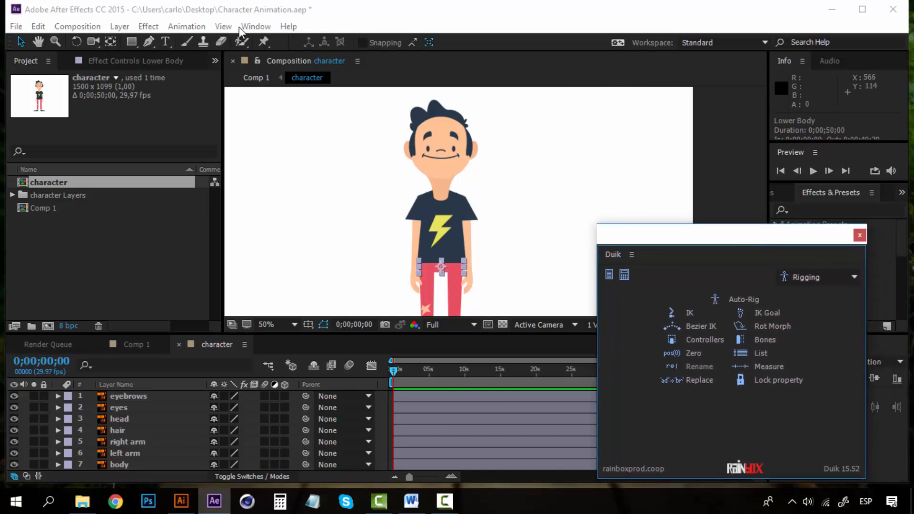
drag(705, 233, 743, 237)
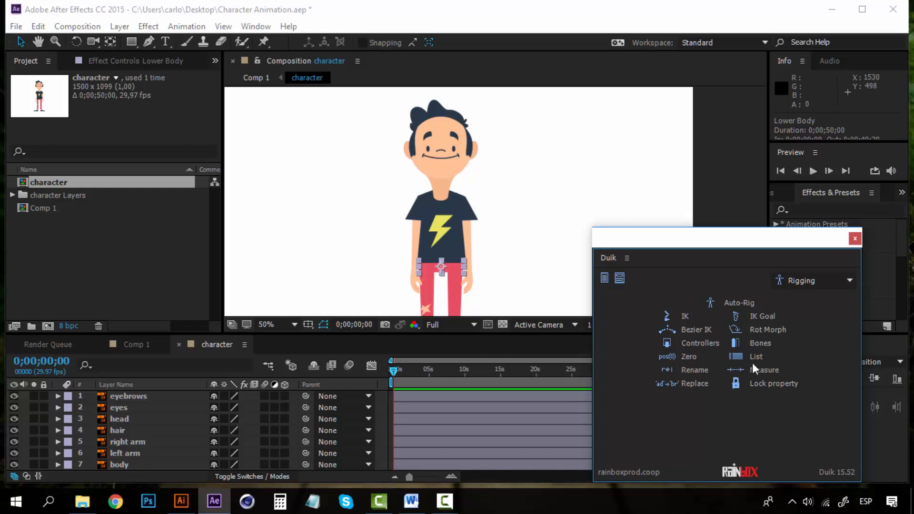
drag(719, 239, 736, 229)
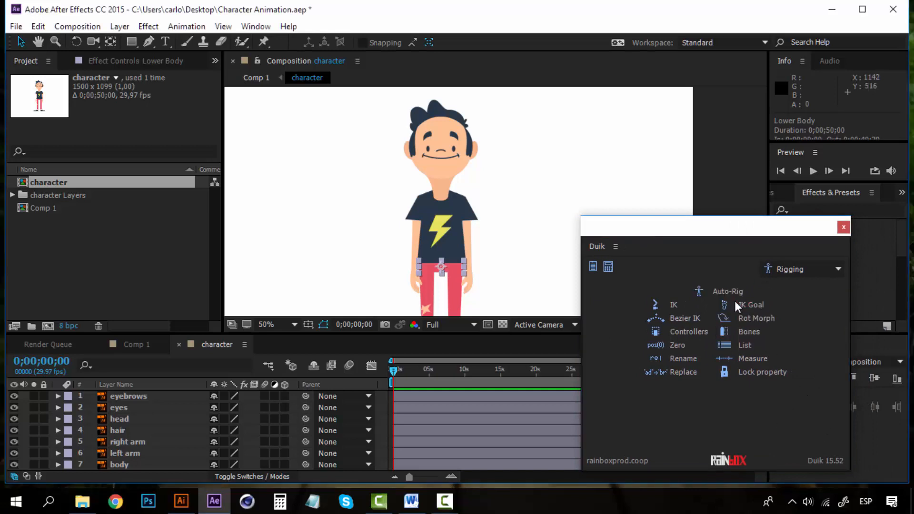
drag(726, 232, 766, 249)
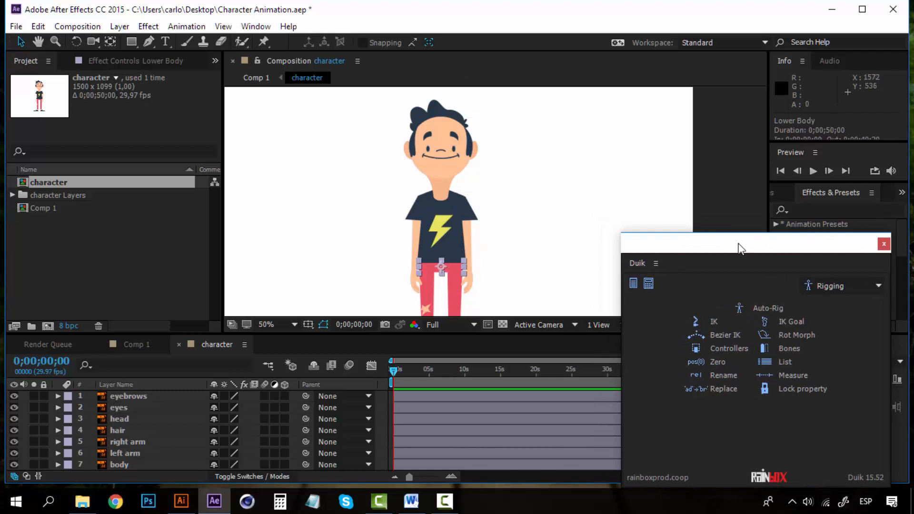
drag(738, 247, 692, 231)
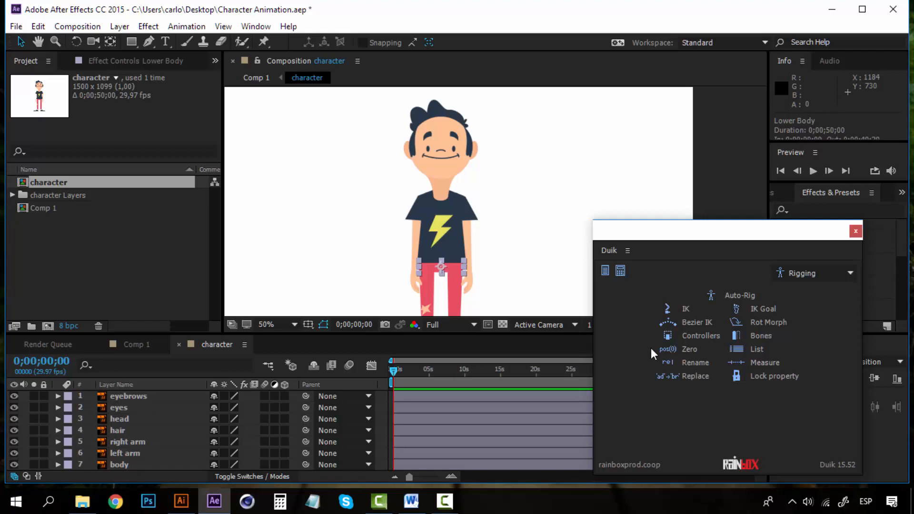
click(704, 333)
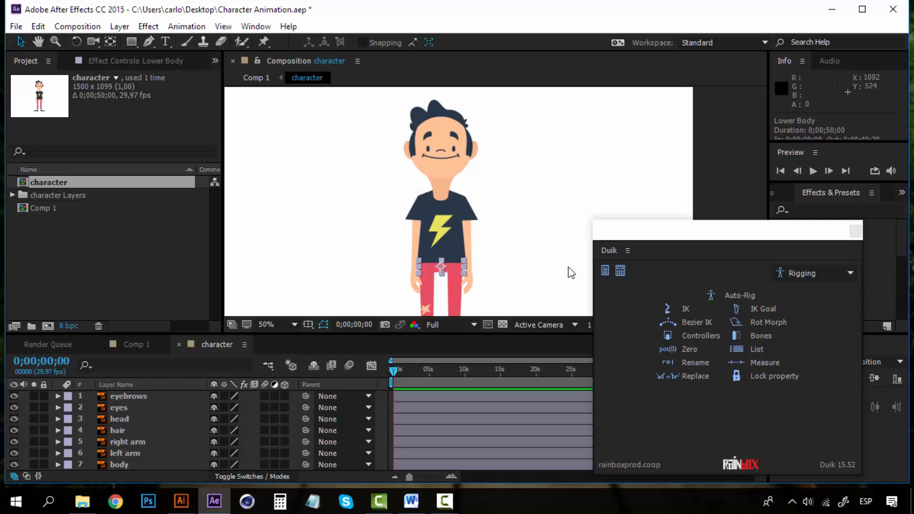
drag(709, 232, 760, 224)
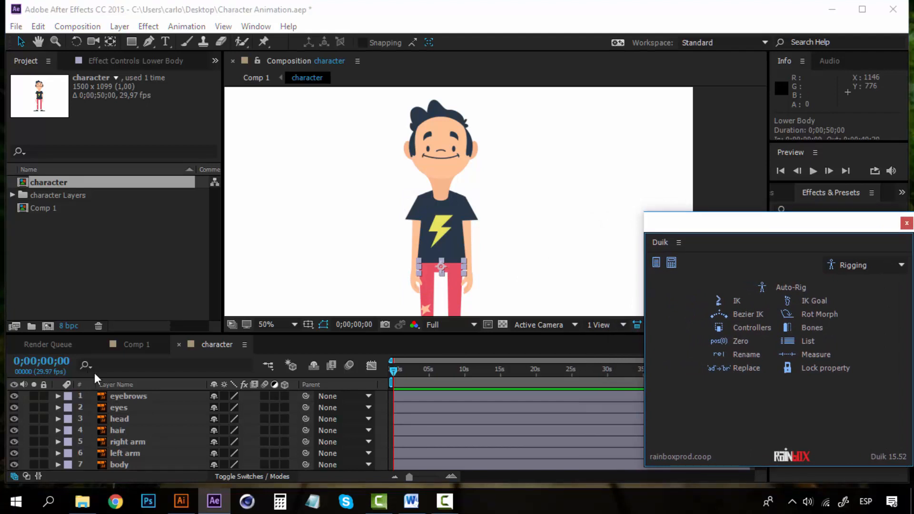
drag(792, 225, 761, 227)
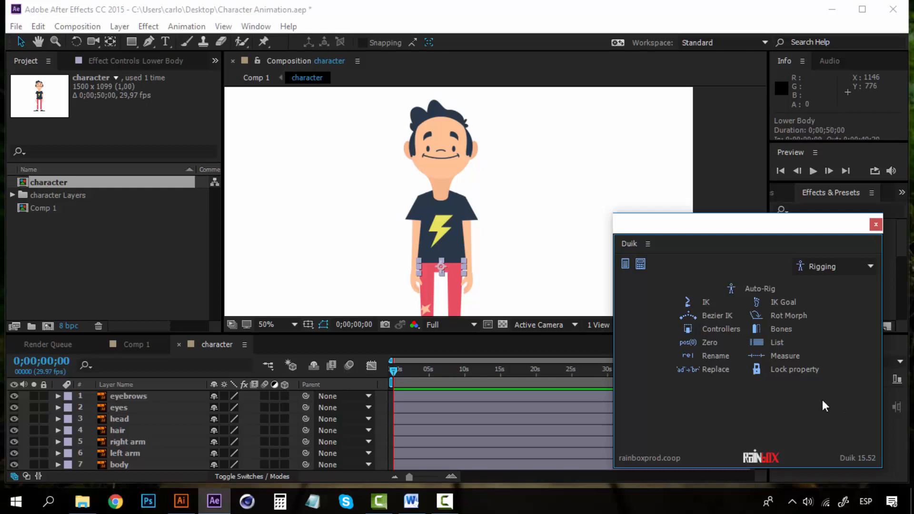
drag(732, 223, 733, 203)
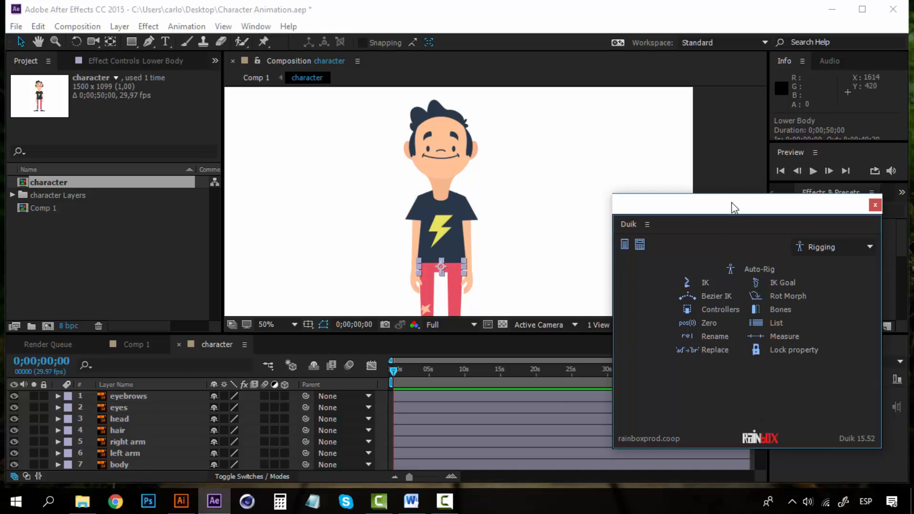
drag(732, 199, 722, 196)
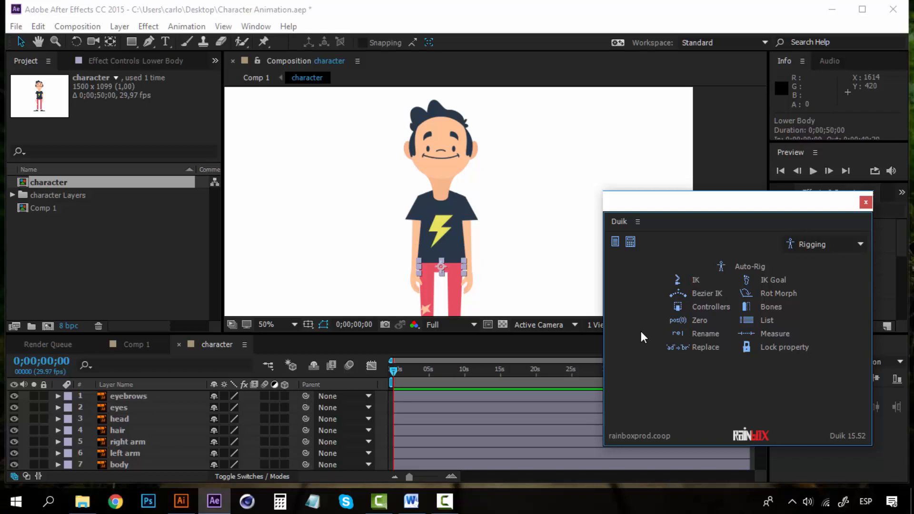
Select the eyebrows layer and pan the view from the feet up to the head.
click(137, 398)
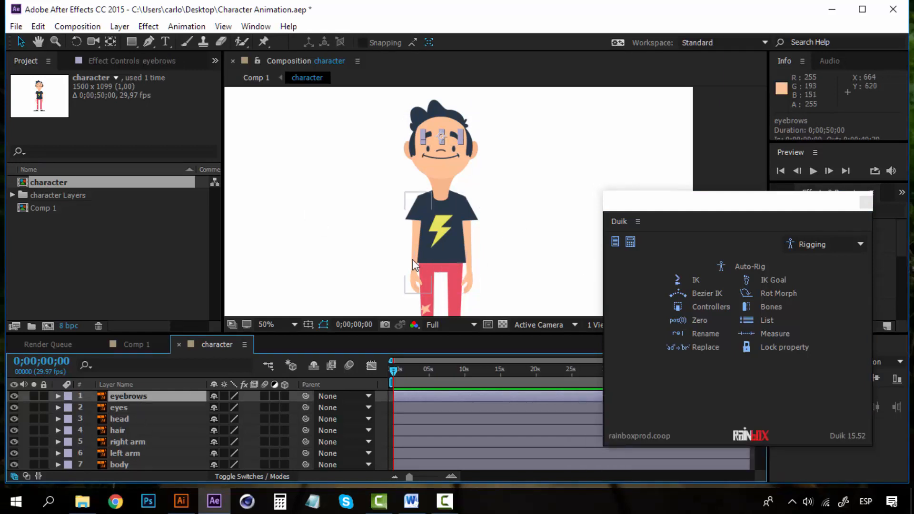
drag(412, 259, 353, 187)
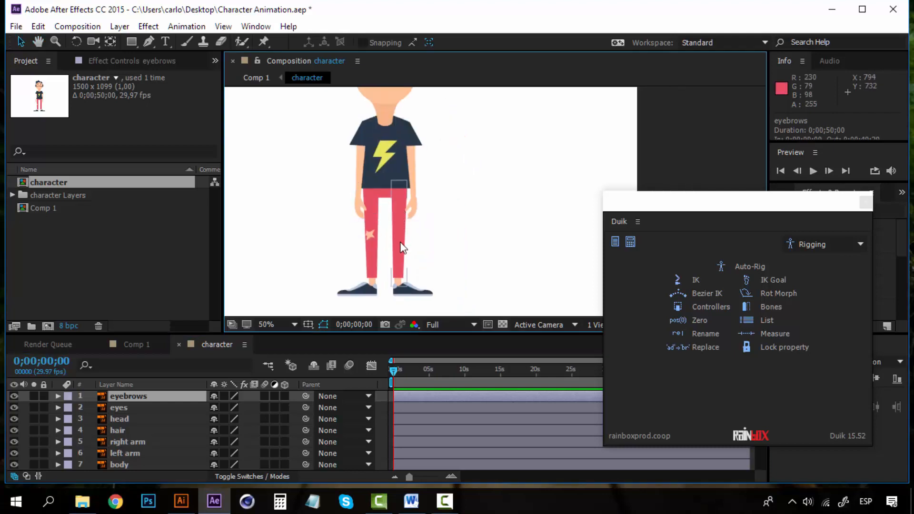
key(space)
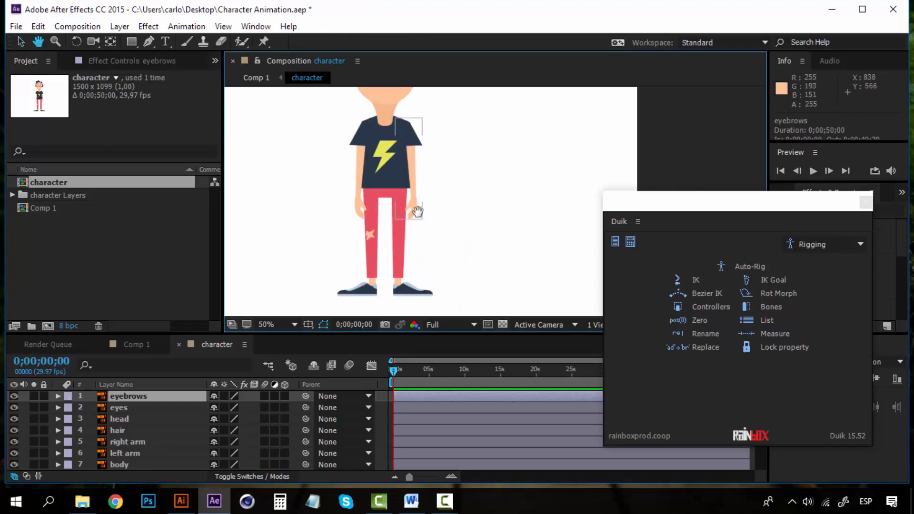
drag(416, 211, 428, 296)
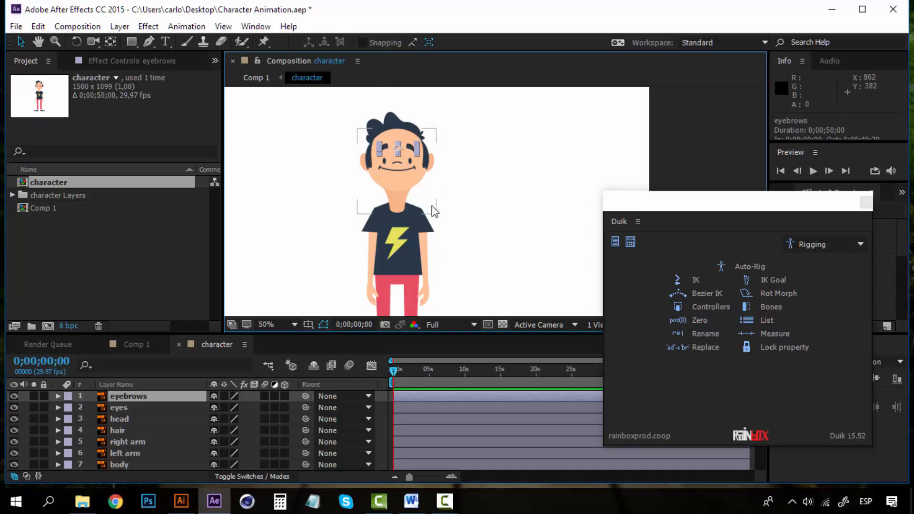
Select the right arm layer and frame the arms and trousers at 100% zoom.
click(376, 238)
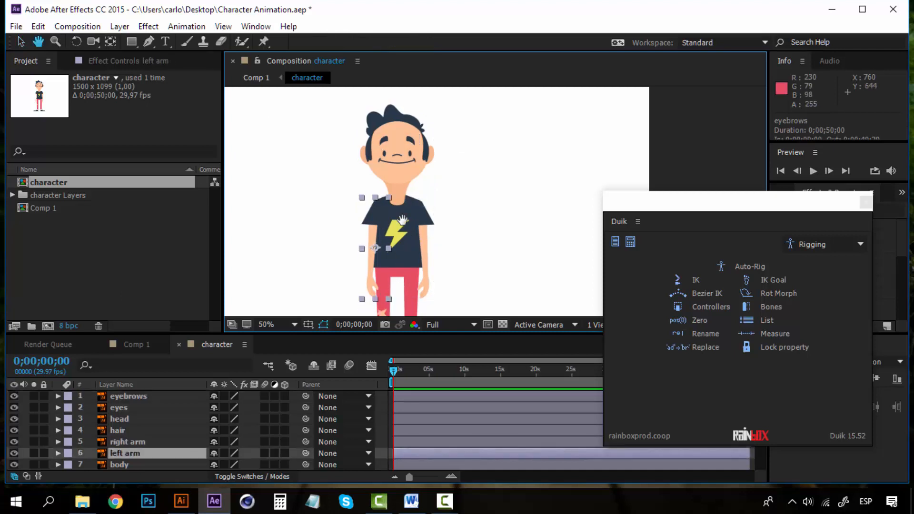
drag(382, 300, 385, 216)
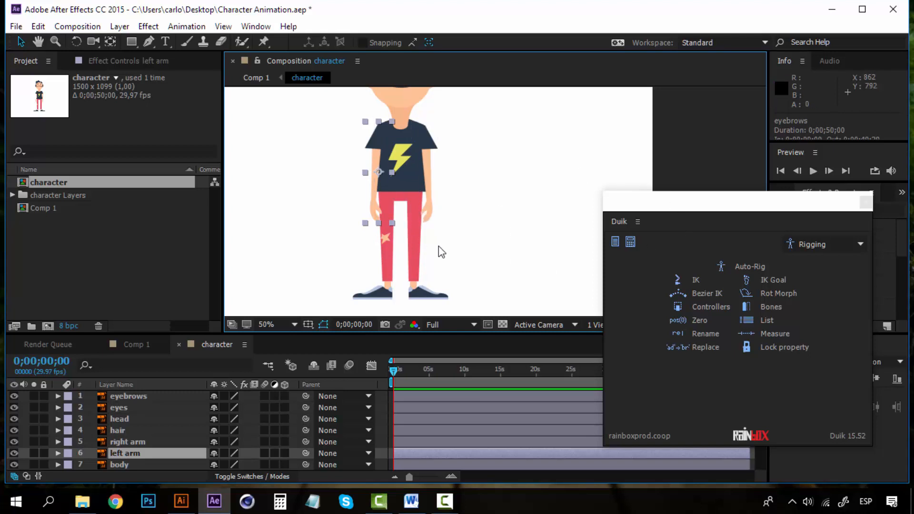
drag(437, 251, 402, 265)
scroll(397, 185, up, 1)
drag(443, 186, 590, 152)
drag(492, 248, 475, 187)
key(v)
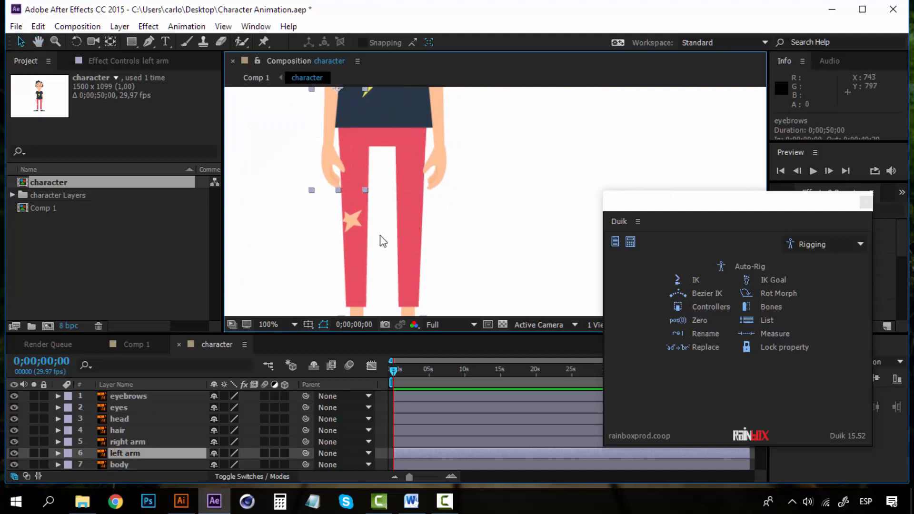
click(138, 442)
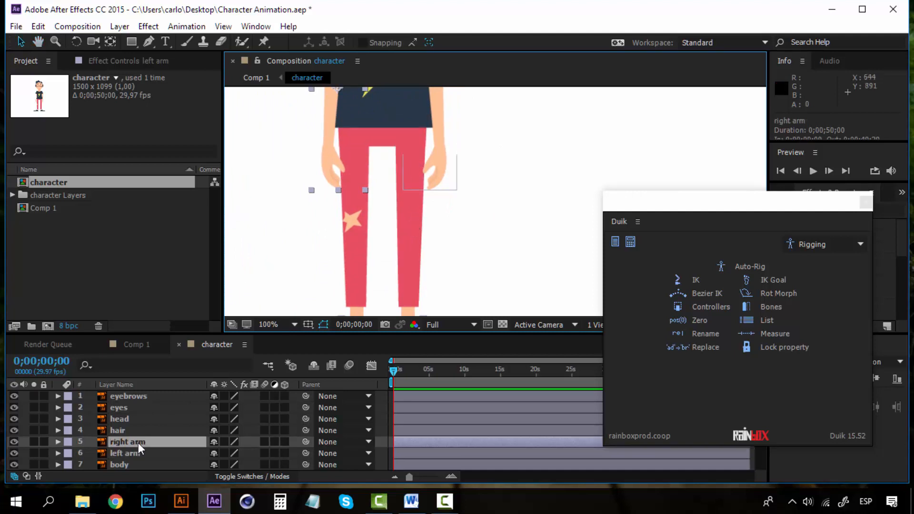
scroll(138, 441, down, 2)
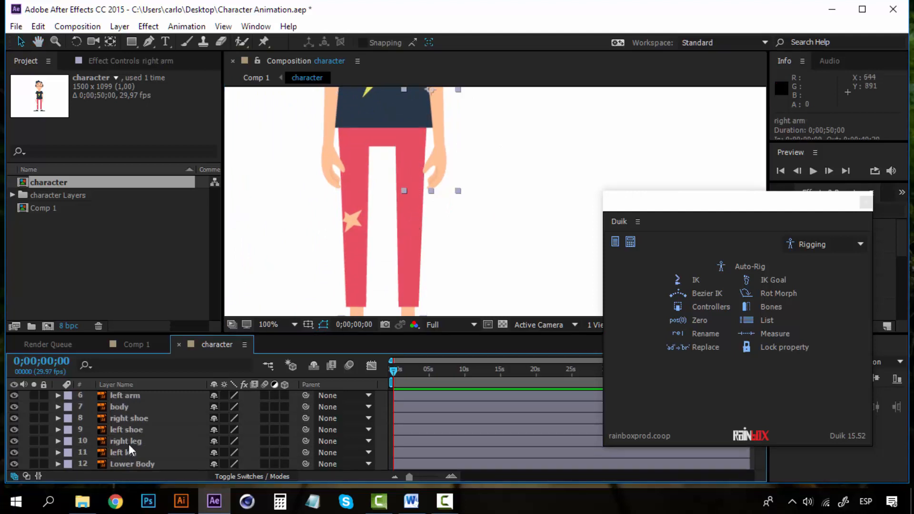
Solo the right leg layer and centre the leg in the Composition viewer.
click(129, 444)
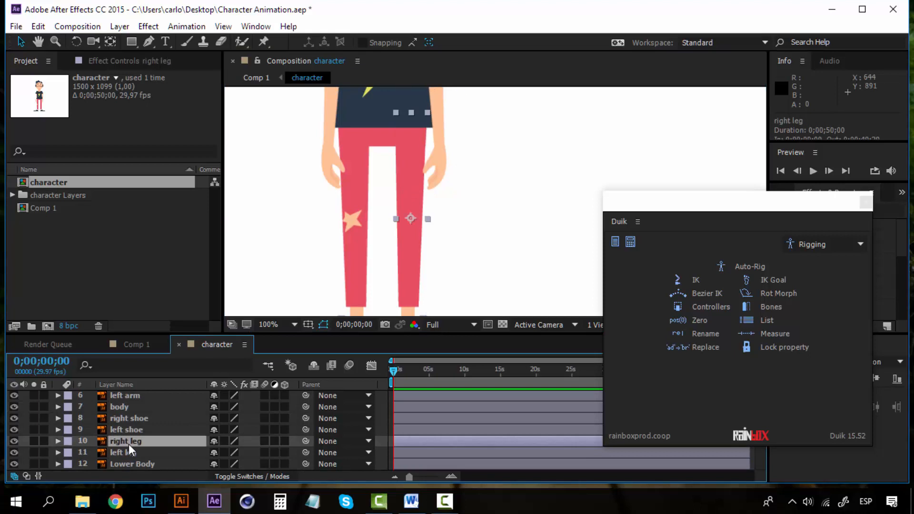
click(31, 440)
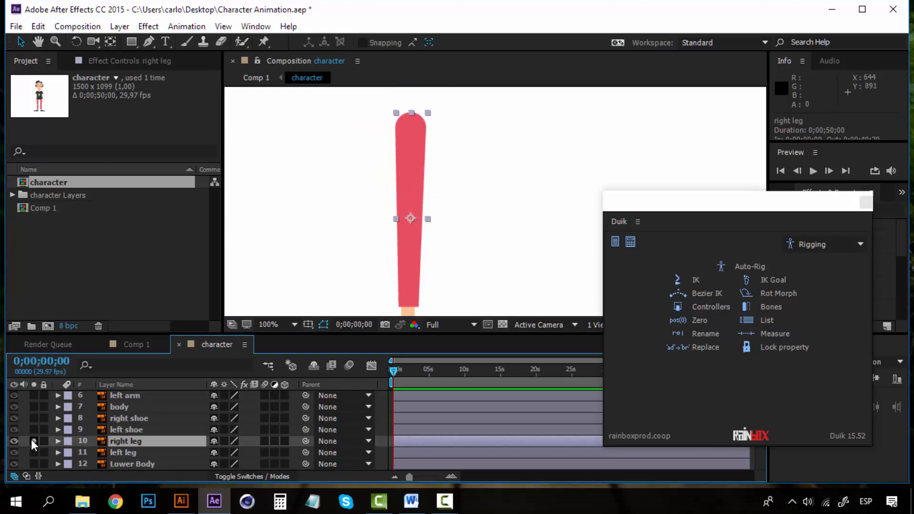
drag(401, 213, 400, 209)
scroll(415, 210, down, 3)
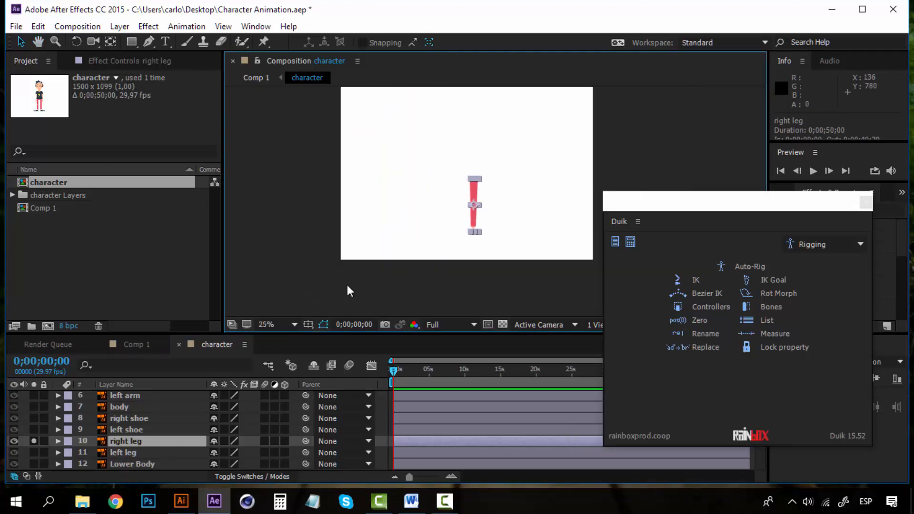
click(141, 431)
click(129, 441)
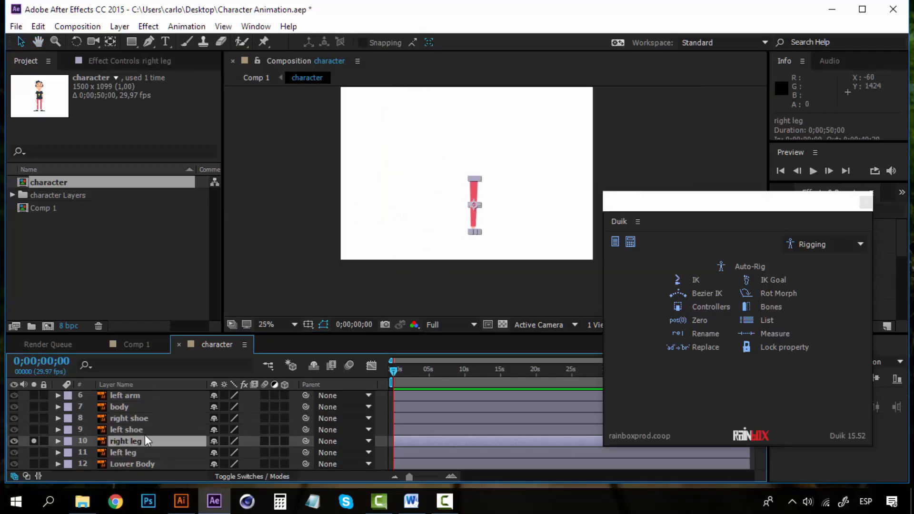
scroll(497, 212, up, 2)
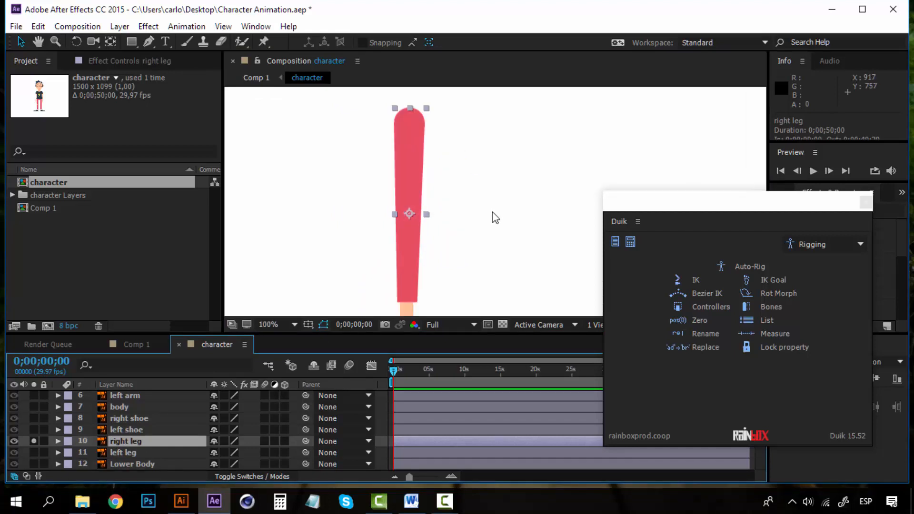
scroll(492, 212, down, 2)
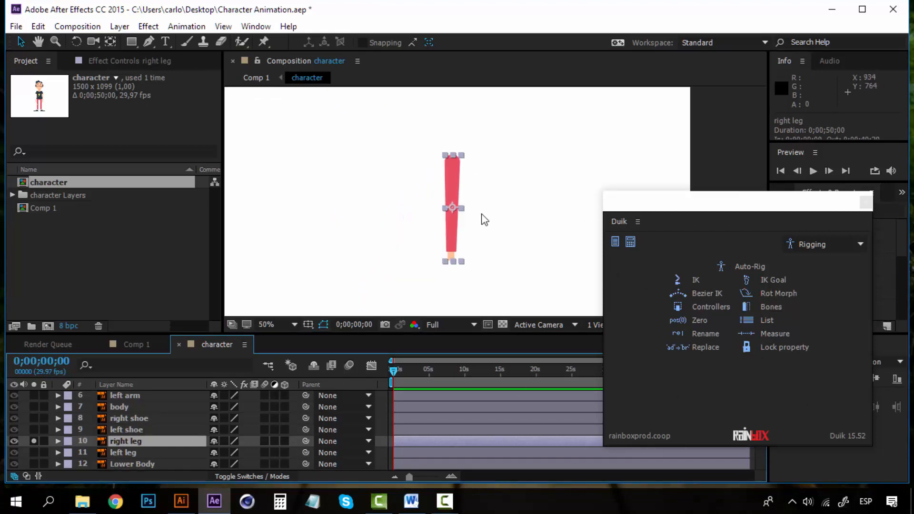
scroll(444, 216, up, 1)
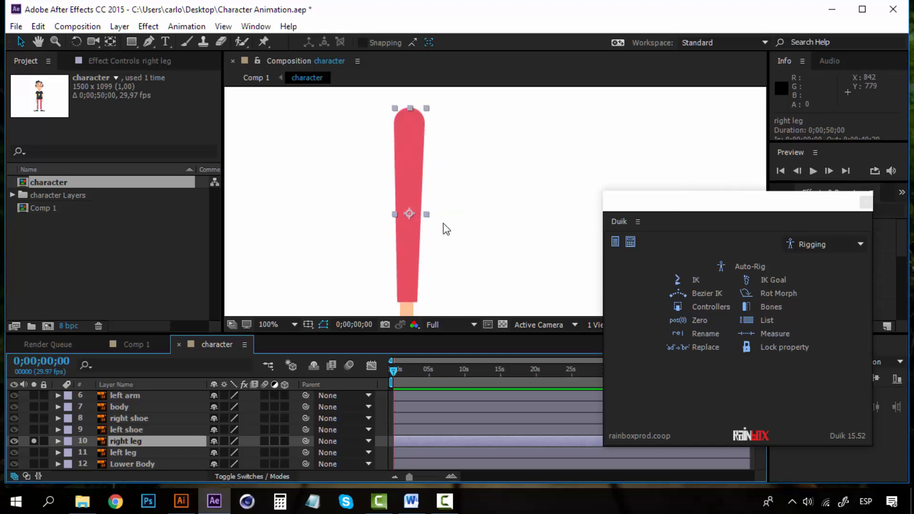
key(space)
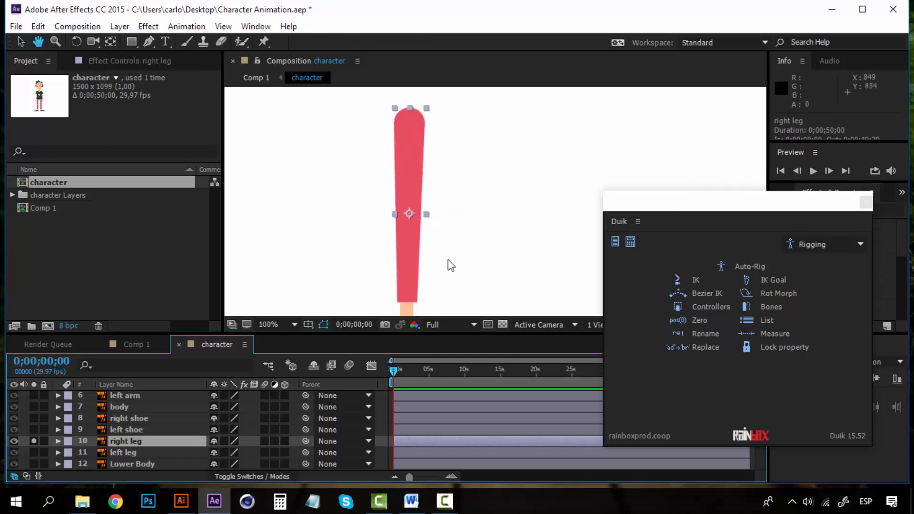
mouse_move(449, 261)
mouse_down()
mouse_move(469, 214)
mouse_move(467, 265)
mouse_up()
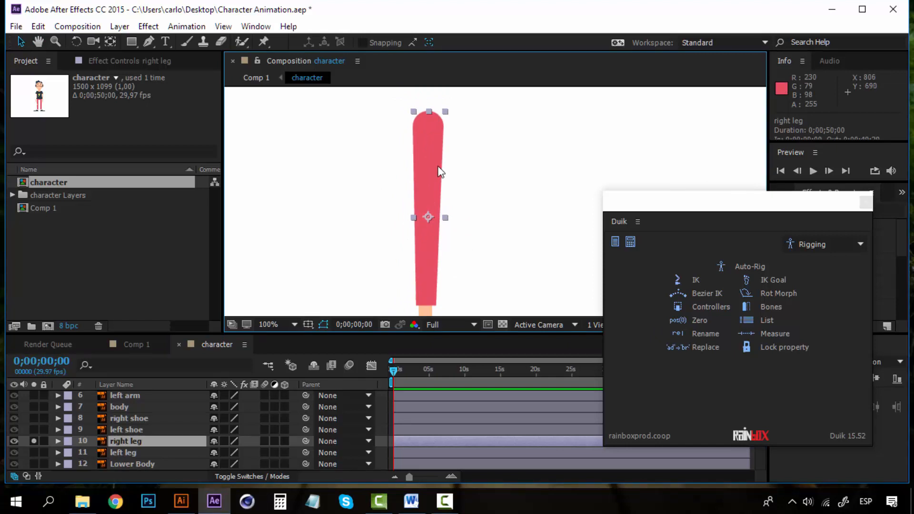
click(133, 441)
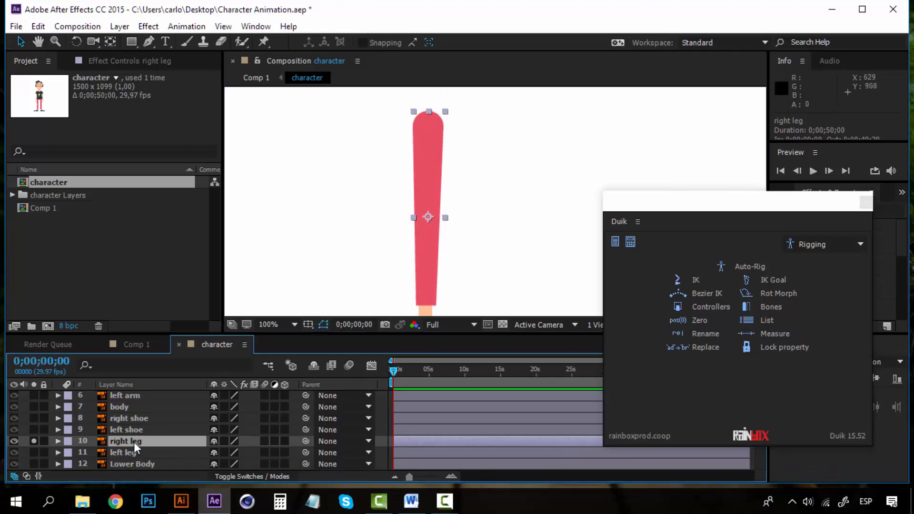
With the Puppet Pin tool, pin the rounded top of the right leg.
click(262, 42)
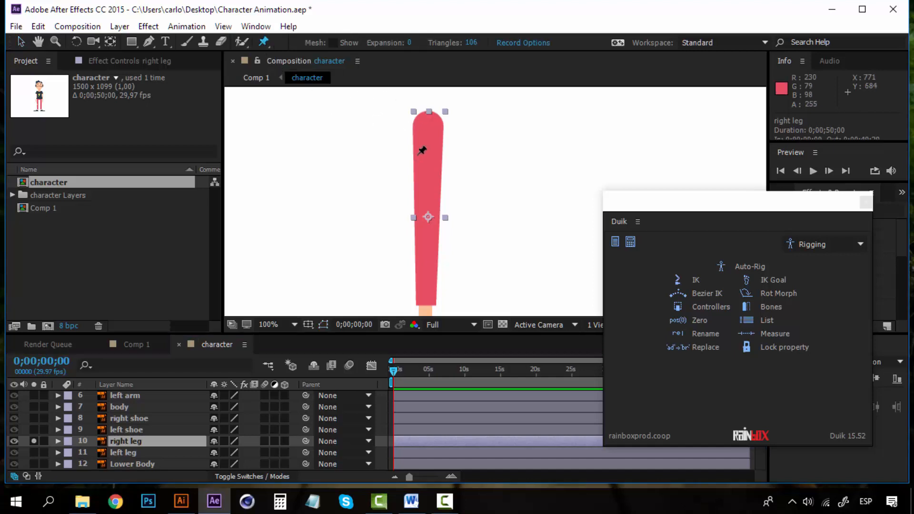
scroll(424, 238, down, 5)
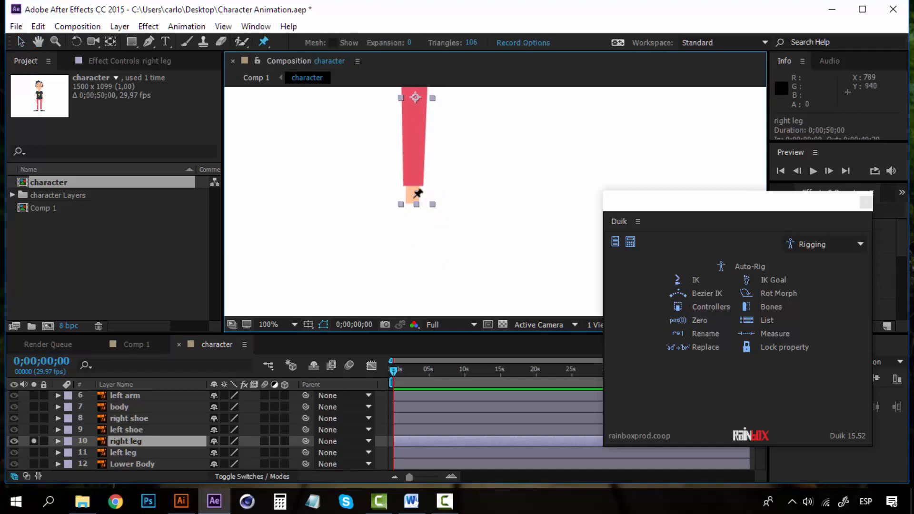
scroll(413, 153, up, 5)
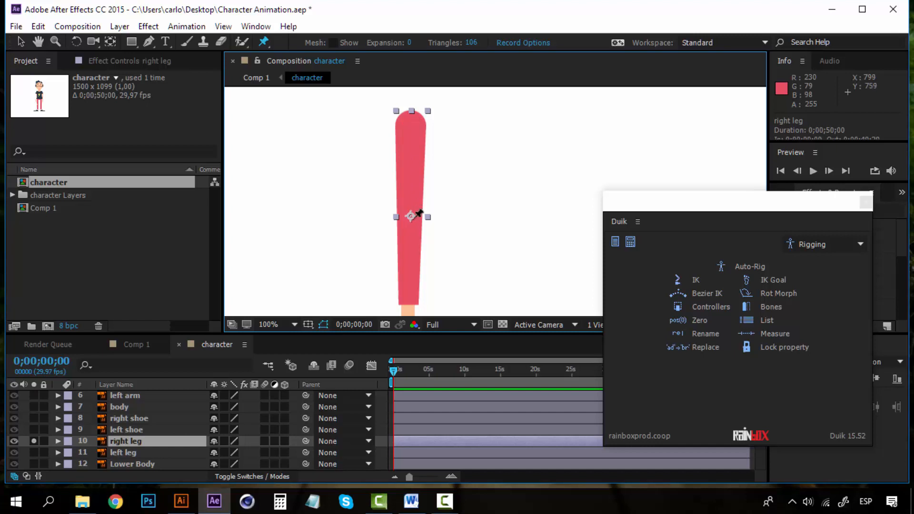
key(space)
drag(409, 245, 412, 170)
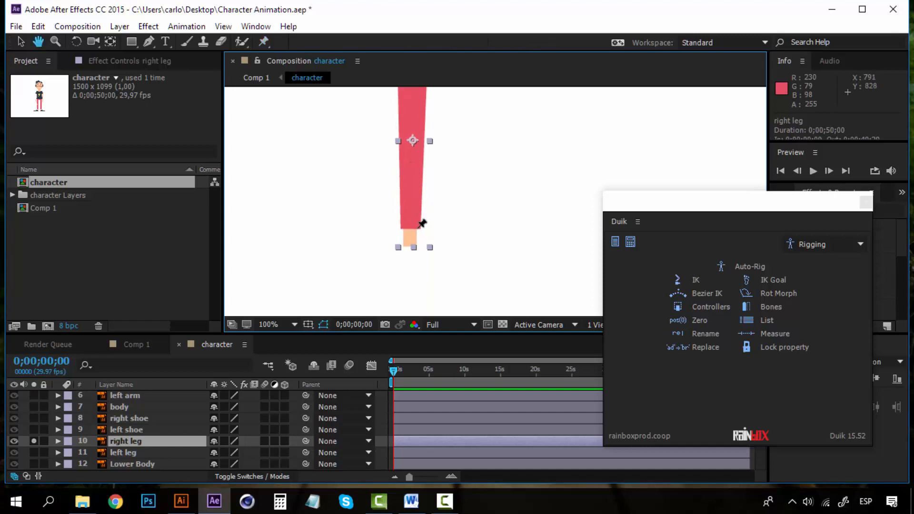
key(space)
drag(403, 137, 413, 224)
key(space)
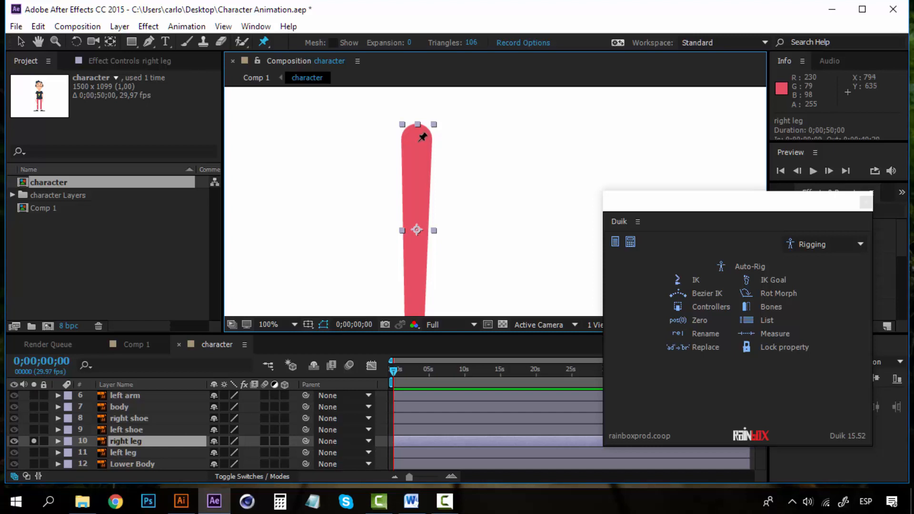
click(419, 139)
Add two more puppet pins, one mid-leg and one at the ankle.
key(space)
drag(420, 237, 418, 174)
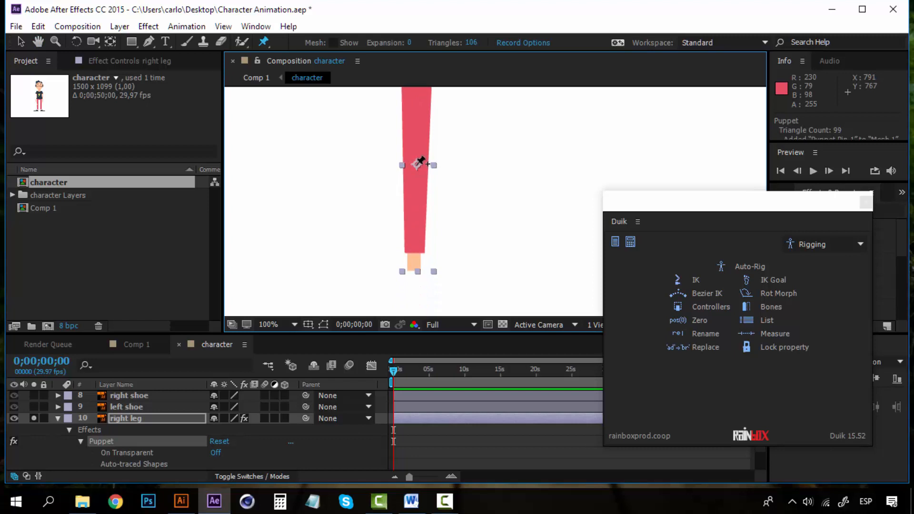
click(417, 164)
key(space)
drag(410, 253, 414, 201)
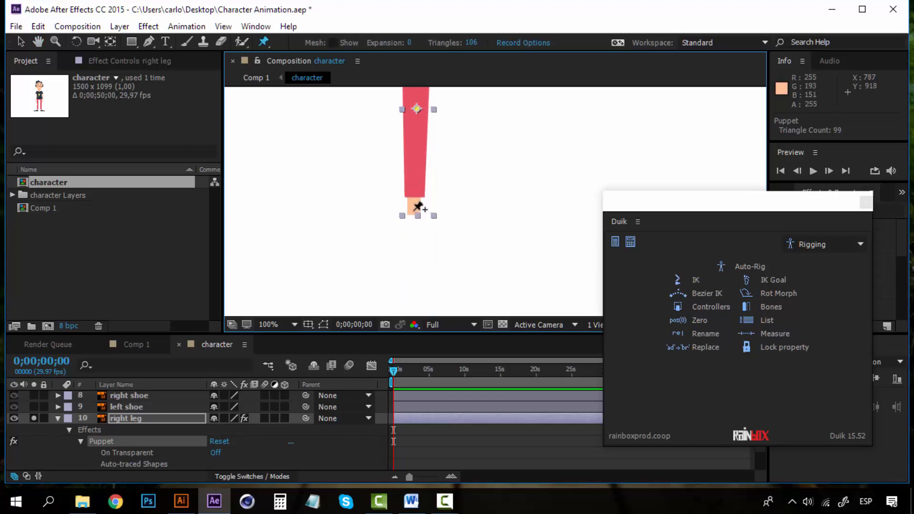
click(413, 209)
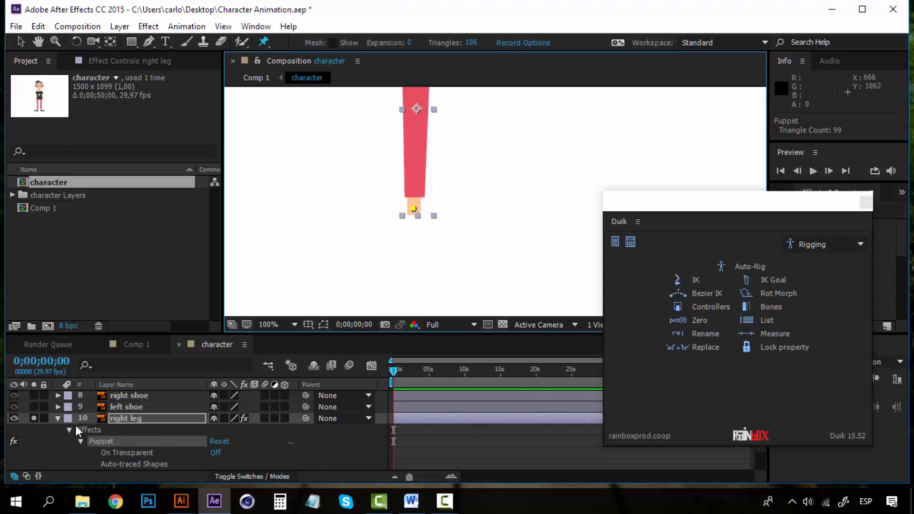
Expand the right leg's Puppet > Mesh 1 > Deform group to list its pins.
click(140, 418)
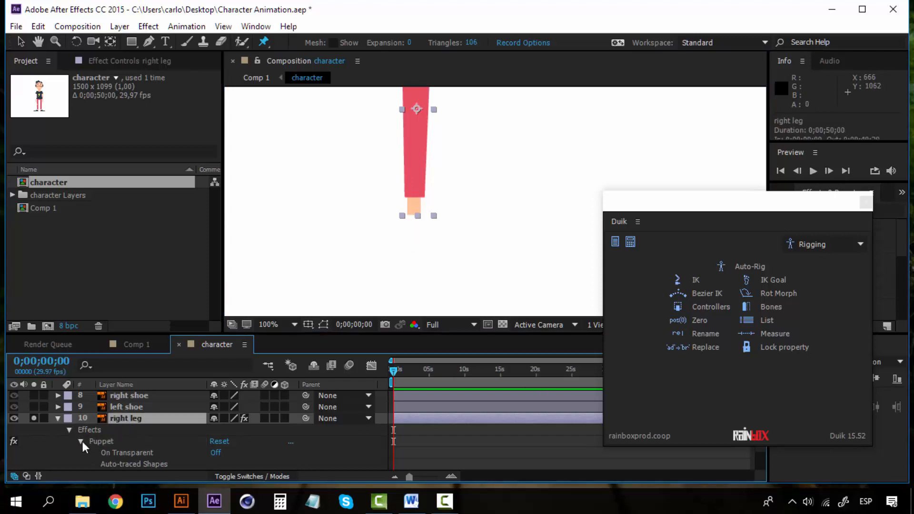
scroll(147, 441, down, 3)
scroll(113, 419, up, 3)
scroll(113, 430, down, 3)
click(116, 408)
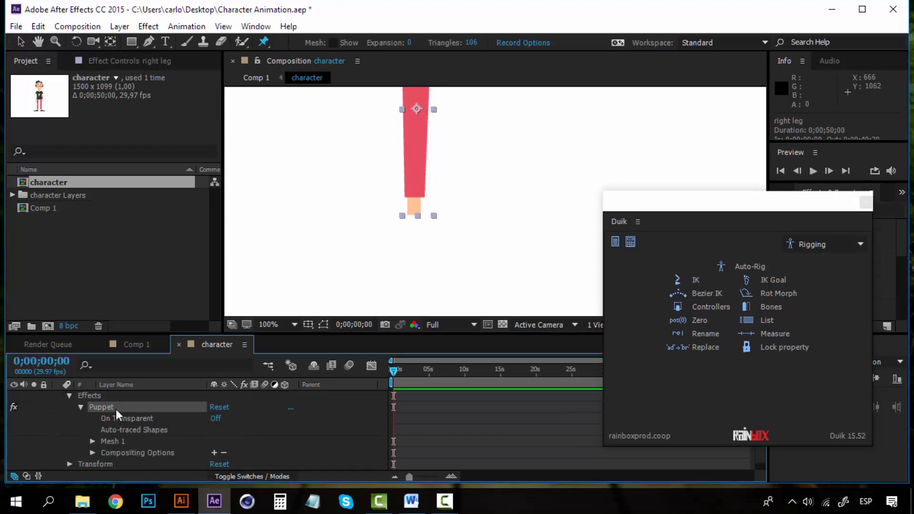
click(93, 440)
scroll(143, 437, down, 4)
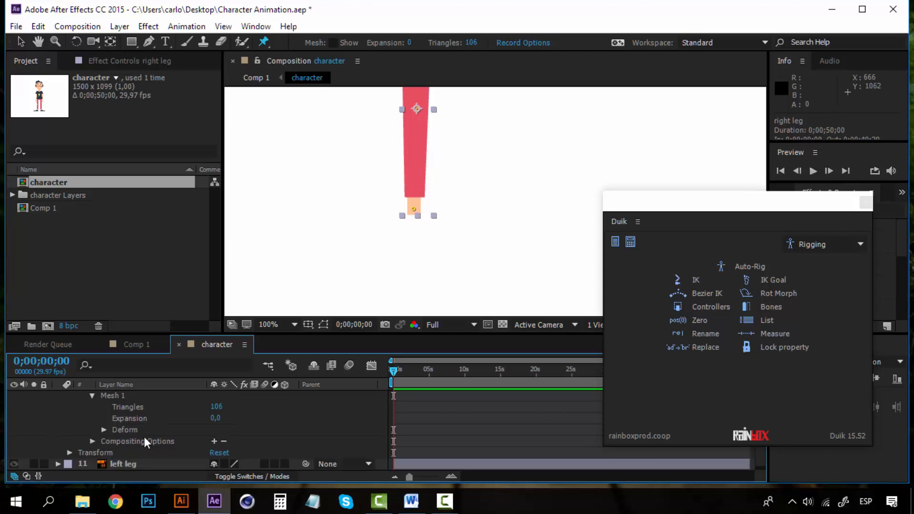
click(104, 429)
click(138, 431)
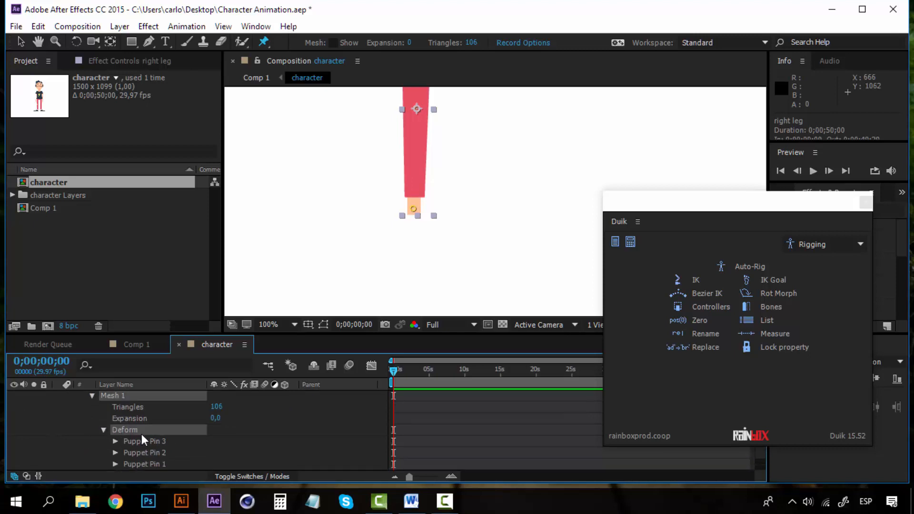
scroll(150, 418, down, 3)
Select Puppet Pins 3, 2 and 1 in turn to identify each in the viewer.
click(153, 410)
click(152, 421)
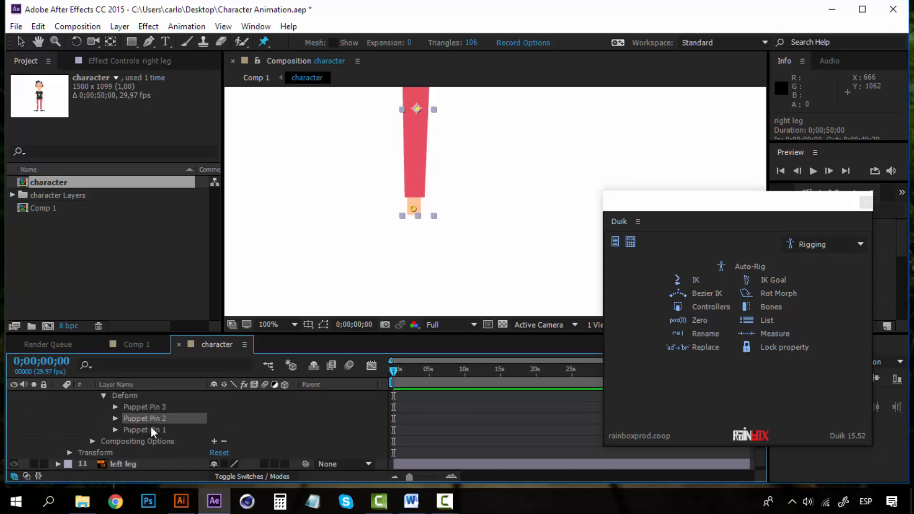
click(150, 427)
click(151, 422)
click(153, 407)
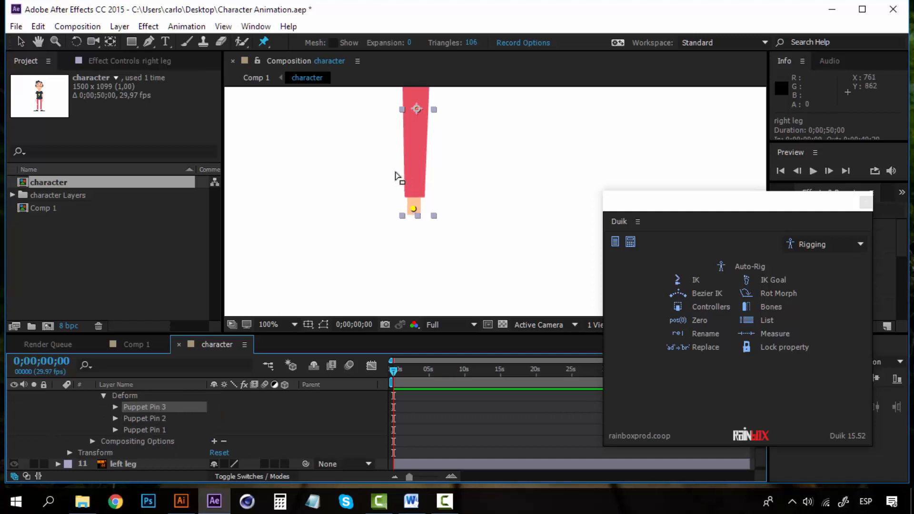
Pan to show the whole leg and recheck where Pins 1, 2 and 3 sit.
key(h)
drag(394, 170, 399, 243)
key(ctrl+p)
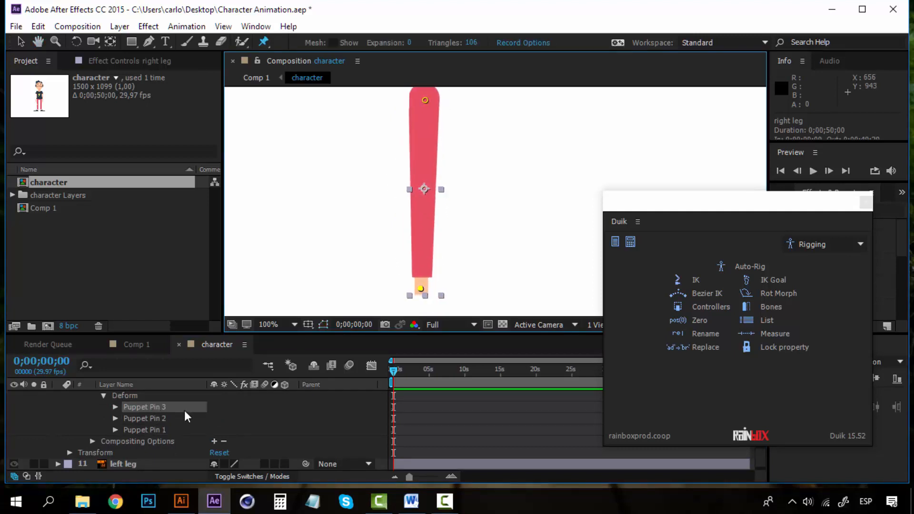
click(153, 418)
click(154, 428)
click(161, 408)
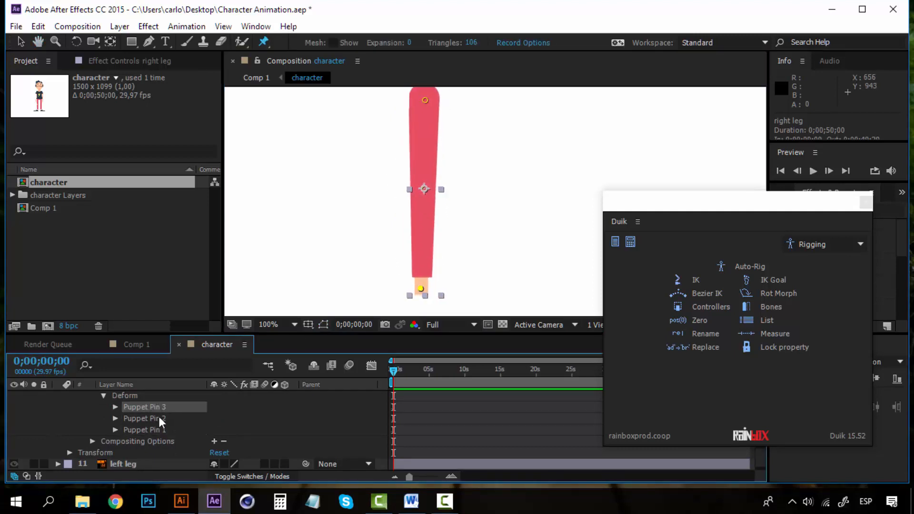
click(159, 417)
click(158, 409)
click(147, 418)
click(153, 407)
Rename Puppet Pin 3 to 'Right Ankle'.
right_click(153, 407)
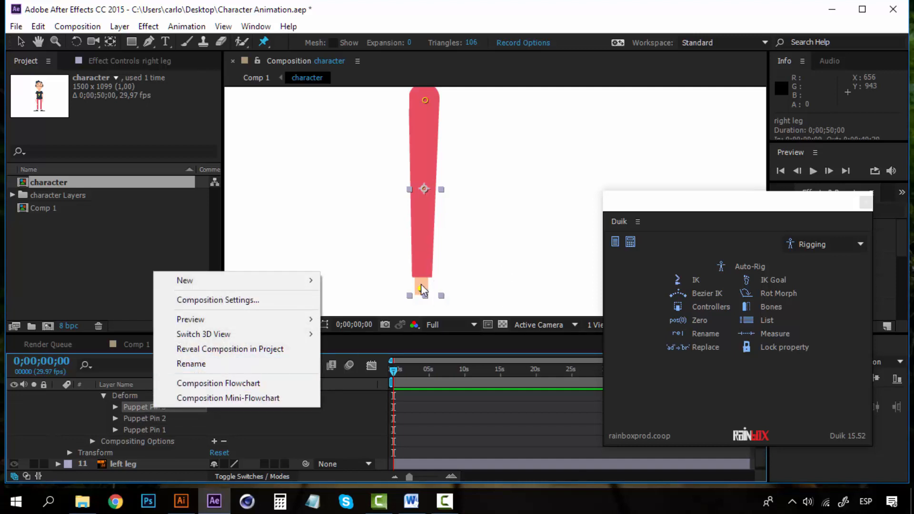
click(270, 362)
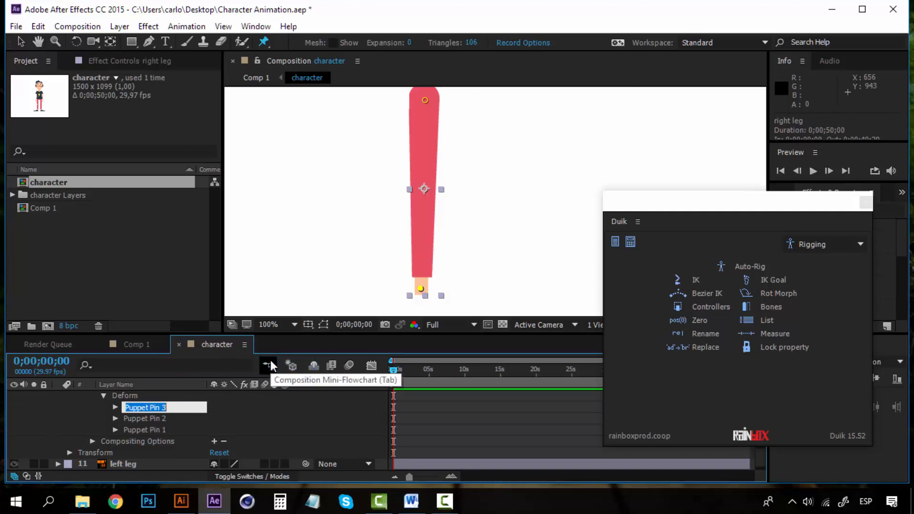
text(Right Ankle)
click(167, 420)
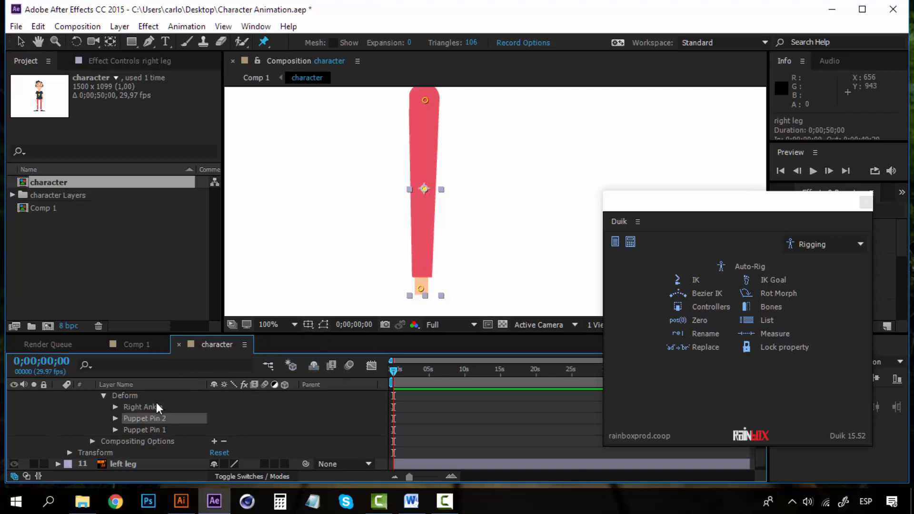
click(156, 404)
Rename Puppet Pin 2 to 'Right Knee'.
click(158, 419)
right_click(158, 419)
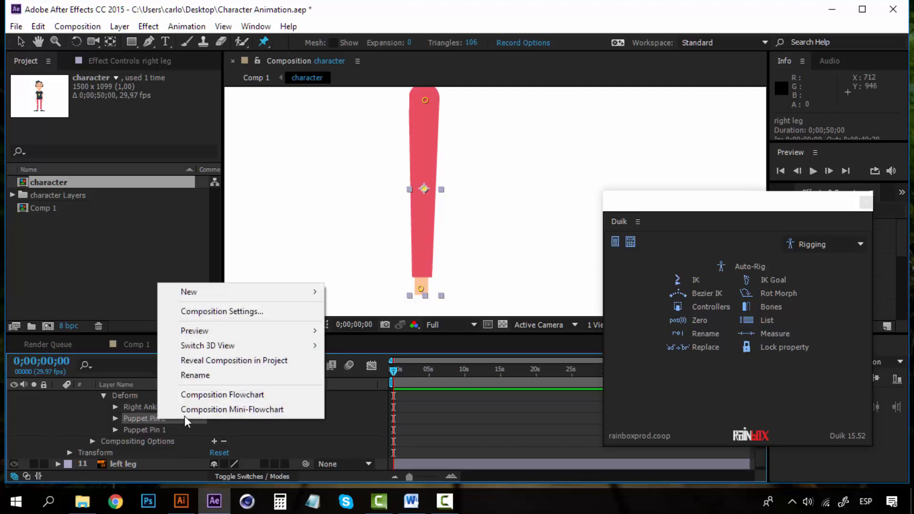
click(221, 374)
text(Righ)
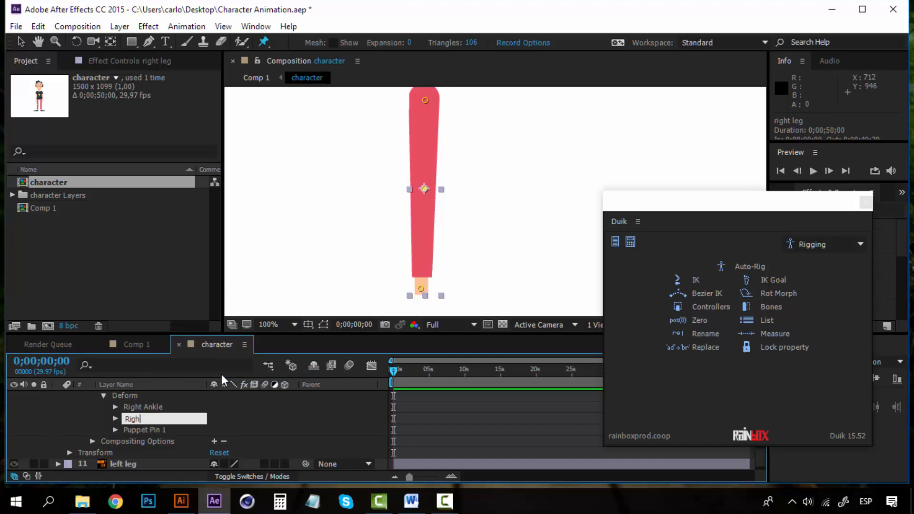
text(t Knee)
click(160, 427)
Rename Puppet Pin 1 to 'Right Thigh Bone'.
right_click(160, 427)
click(235, 384)
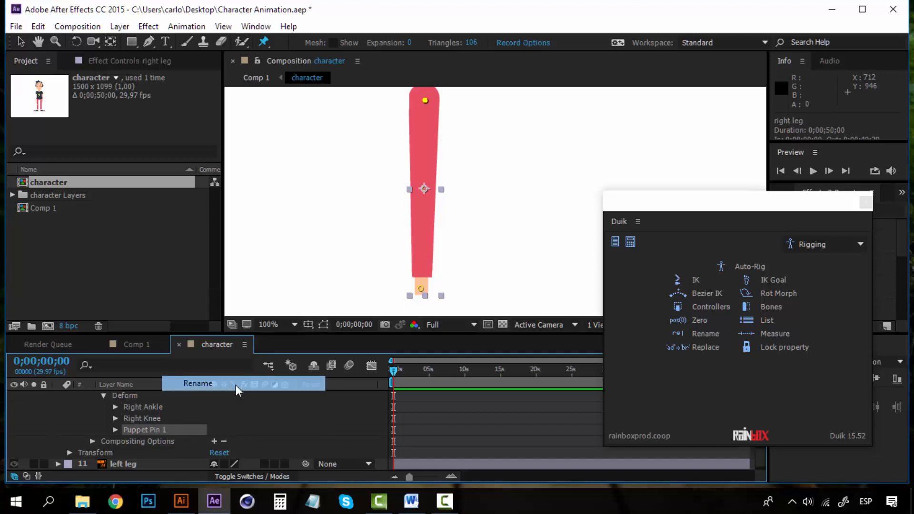
text(Right)
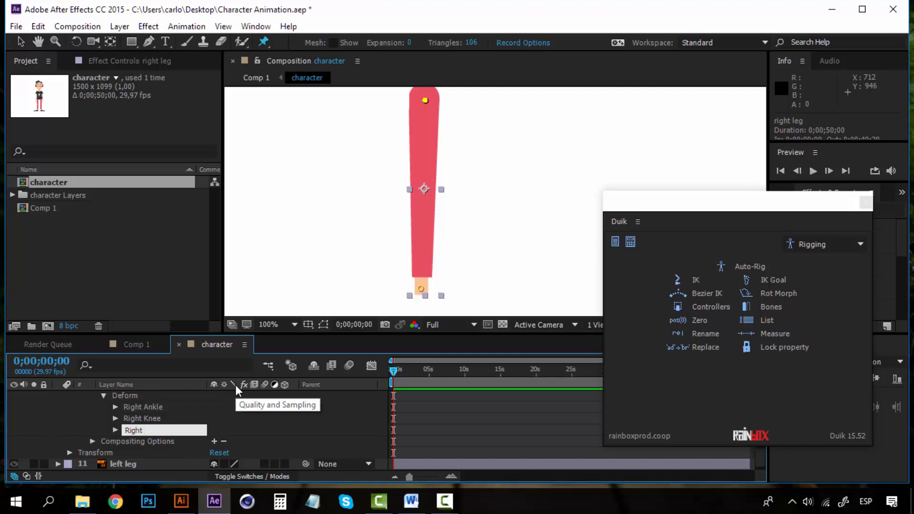
text( Thigh Bone)
key(Return)
click(155, 406)
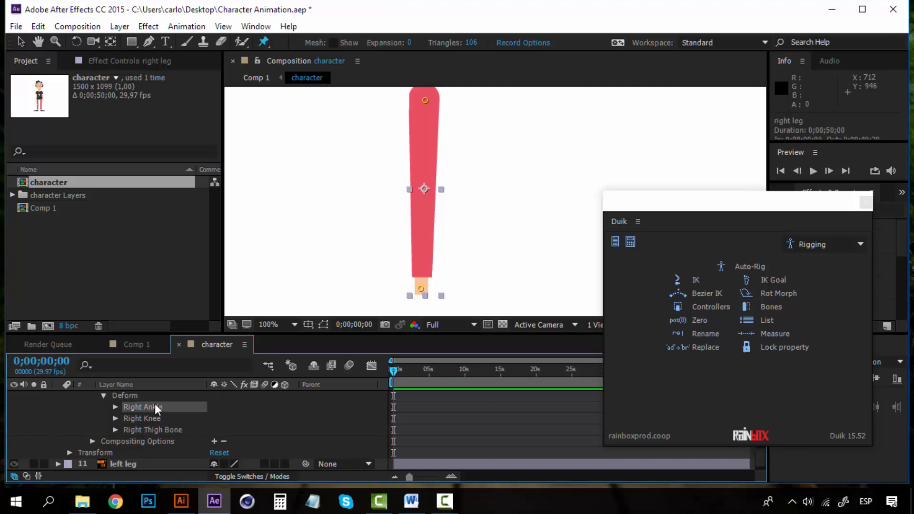
scroll(170, 429, up, 1)
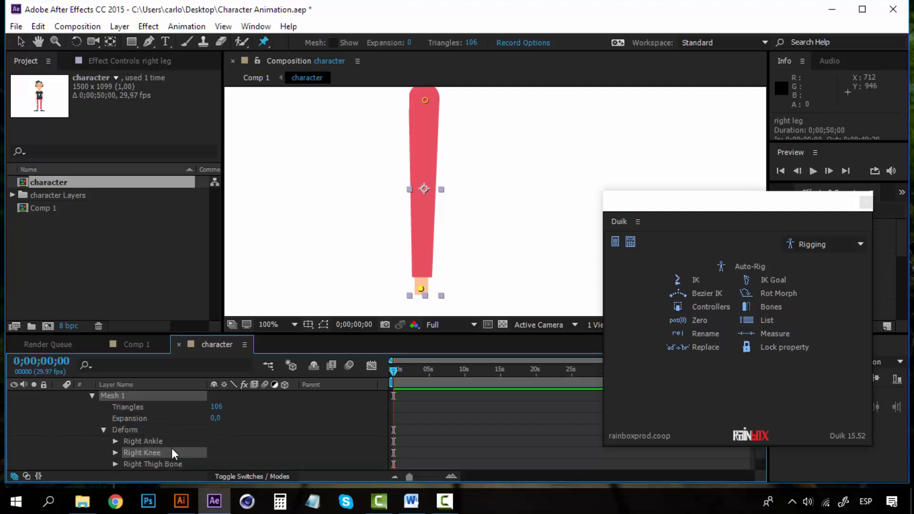
click(171, 463)
scroll(164, 450, up, 2)
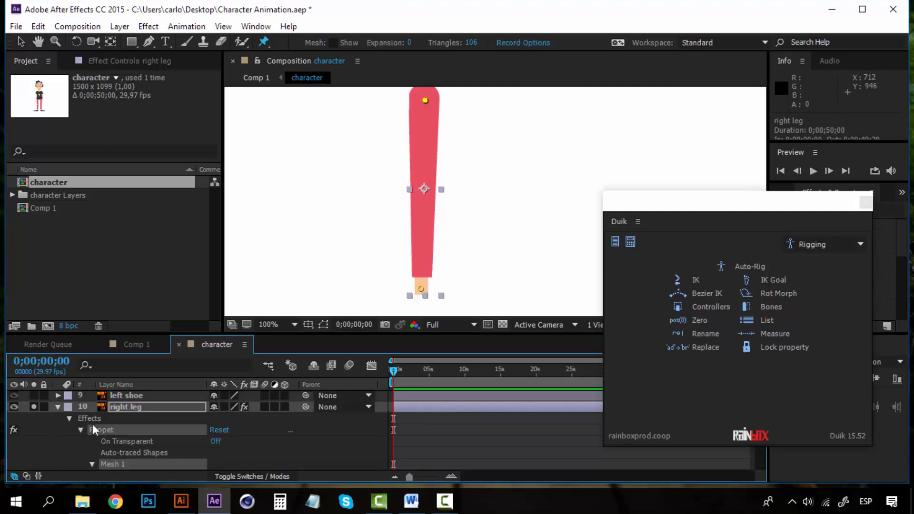
Collapse the Puppet effect and create Duik bones on the right leg's three pins.
click(80, 429)
click(70, 419)
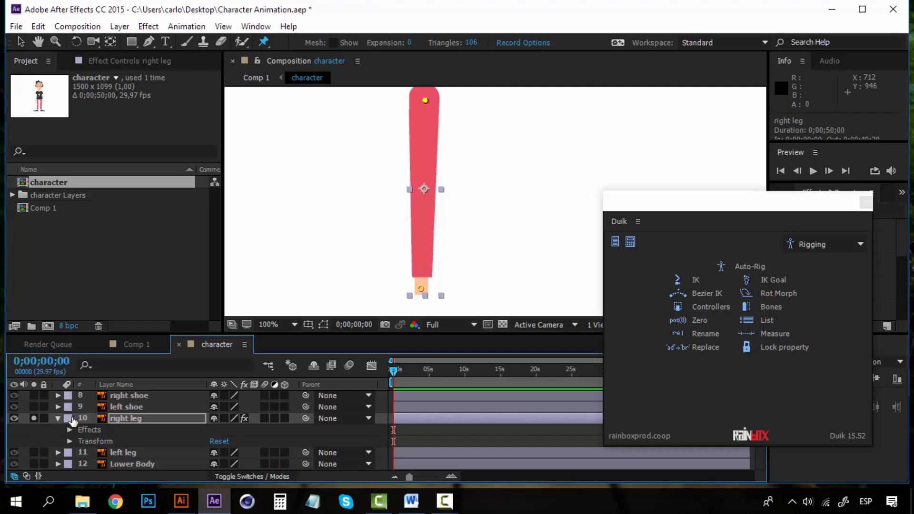
click(121, 419)
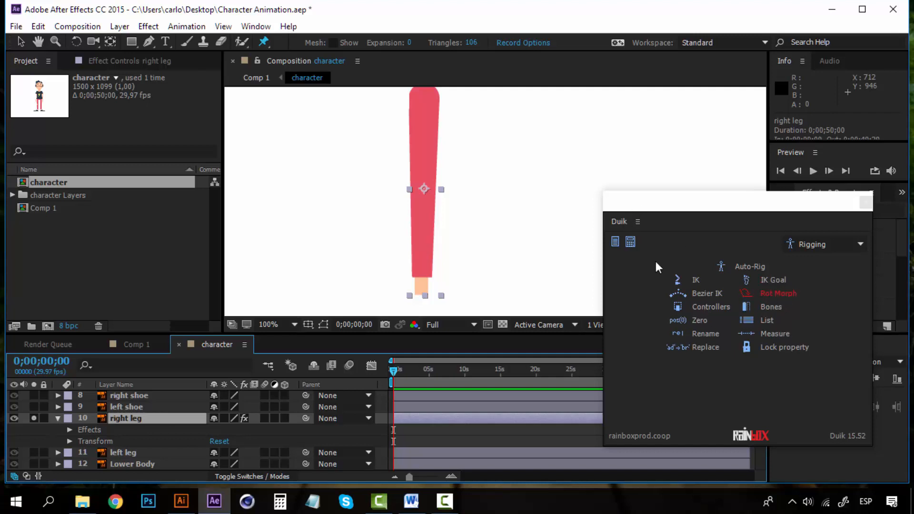
click(768, 308)
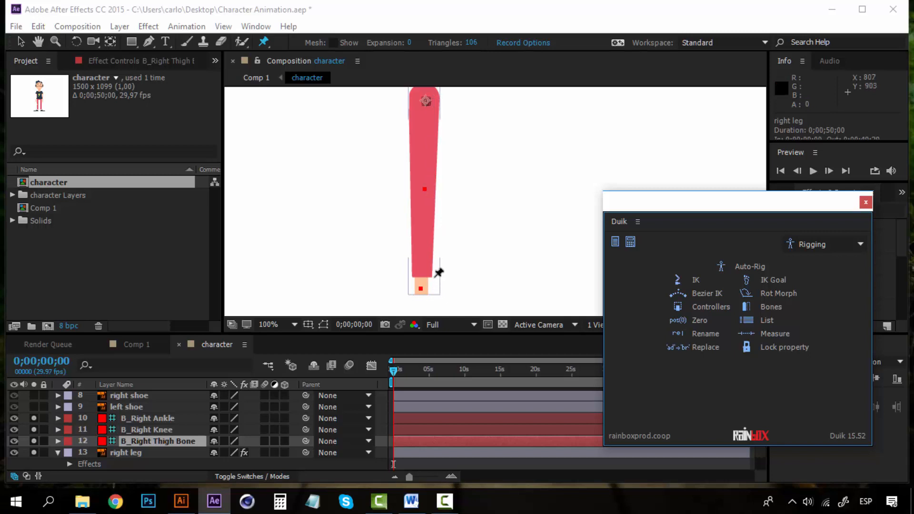
Move the right leg higher in the view and collapse the right leg layer's effects.
scroll(424, 218, up, 3)
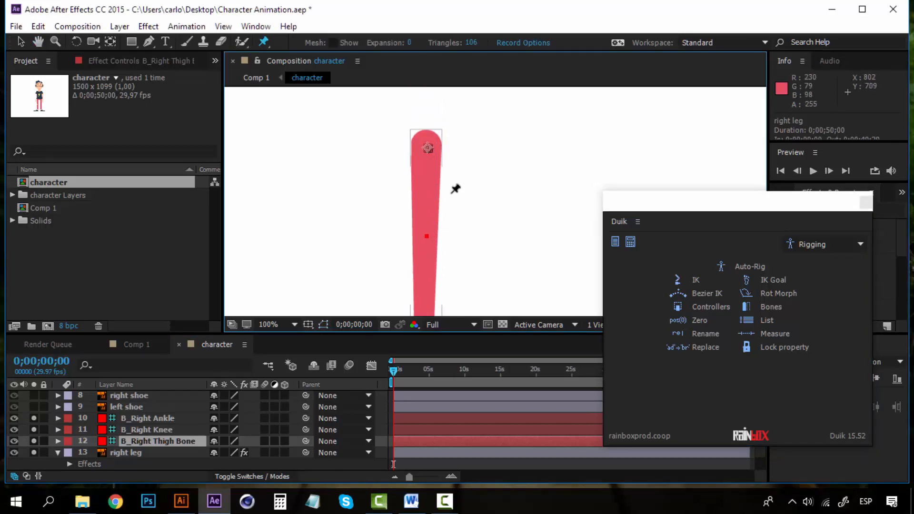
key(space)
mouse_move(432, 243)
mouse_down()
mouse_move(437, 224)
mouse_move(439, 236)
mouse_up()
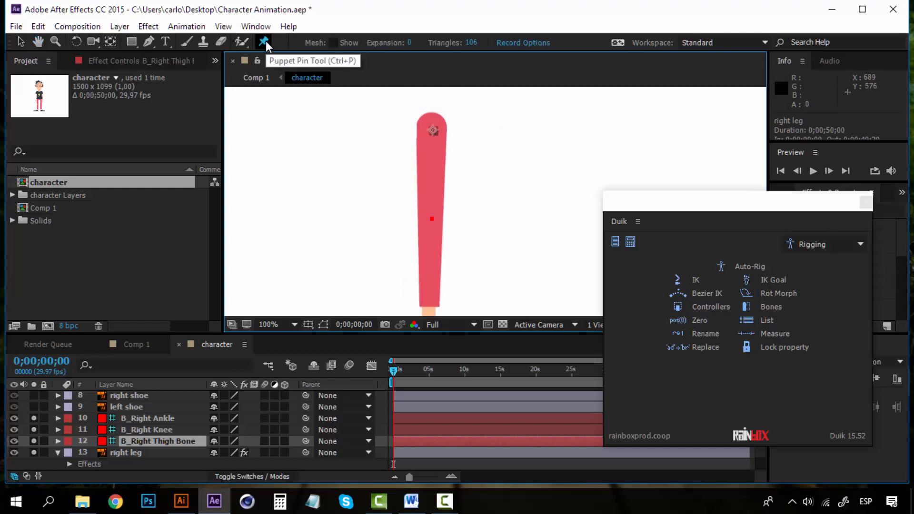
key(space)
drag(469, 228, 464, 202)
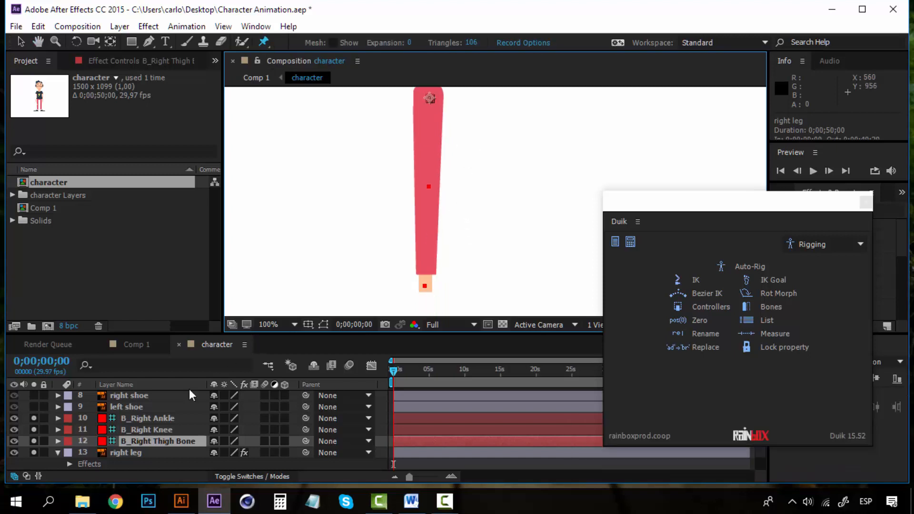
click(156, 417)
click(153, 441)
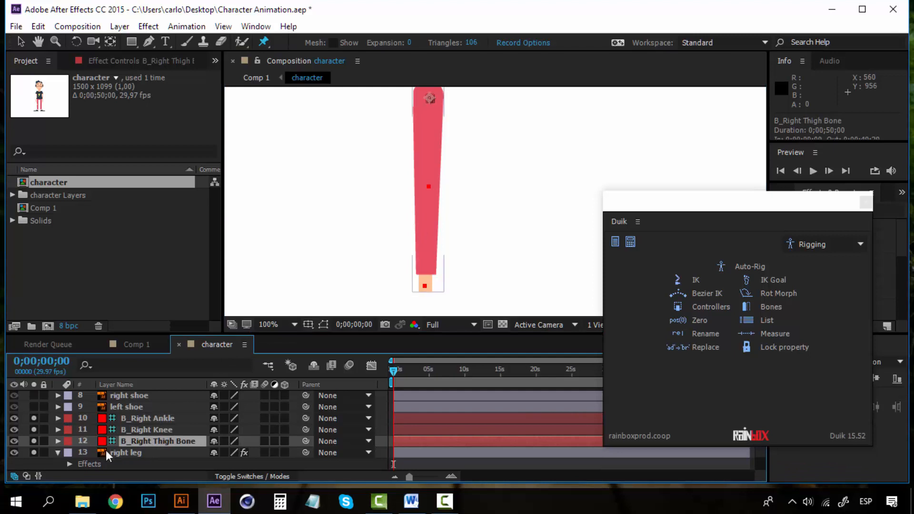
click(59, 453)
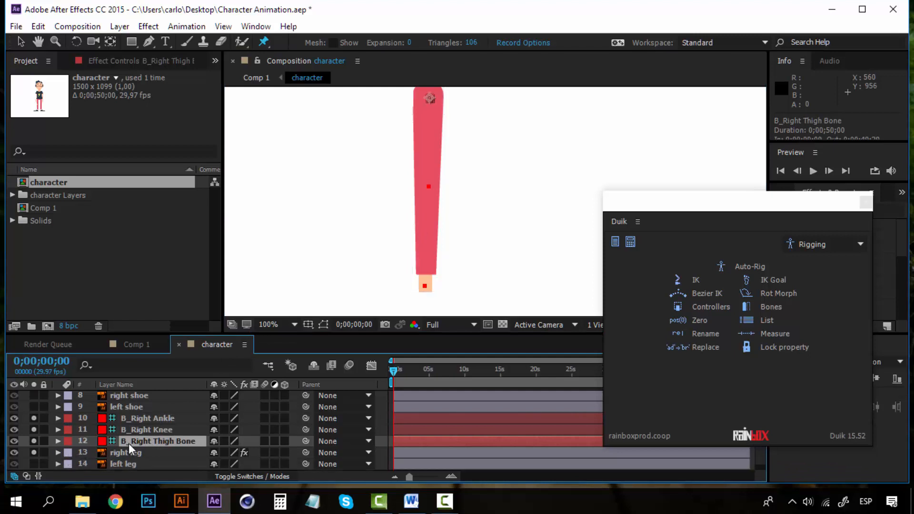
Check the B_Right Ankle, B_Right Knee and B_Right Thigh Bone layers, hiding the ankle bone.
click(150, 411)
click(152, 421)
click(156, 435)
click(155, 430)
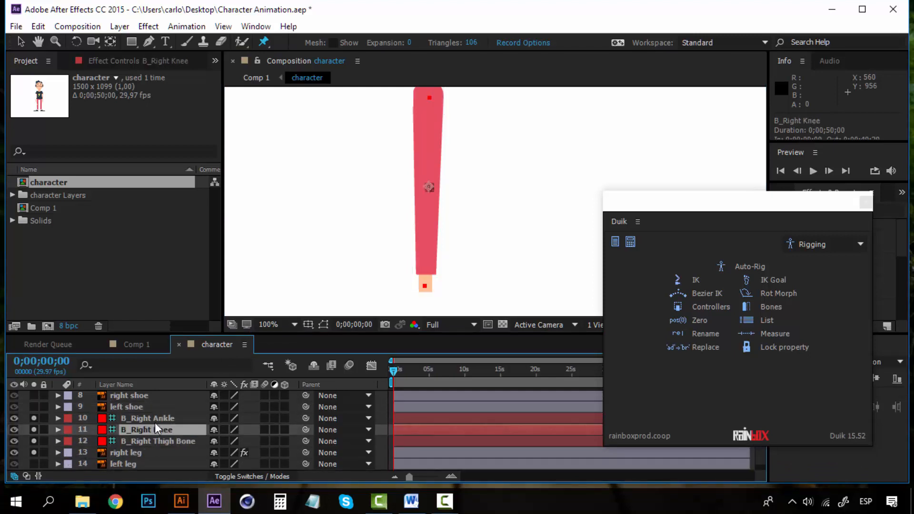
click(155, 421)
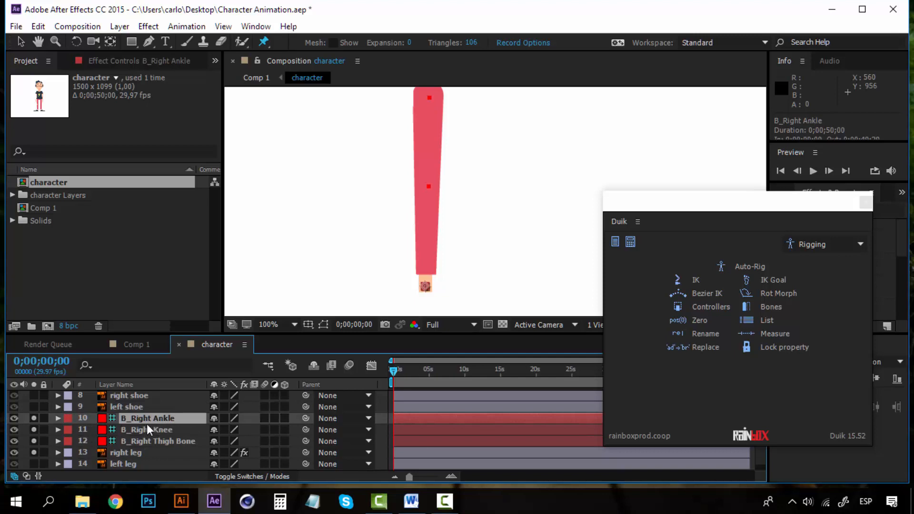
click(11, 419)
click(158, 427)
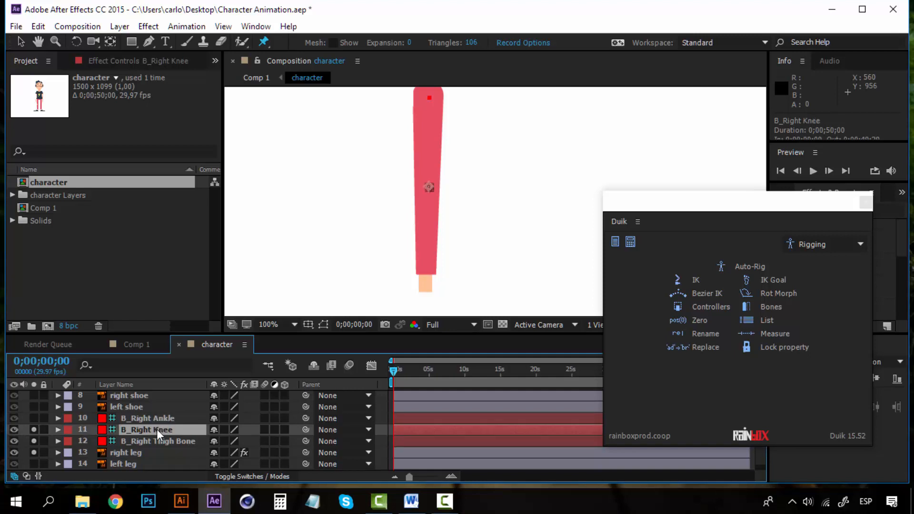
click(154, 441)
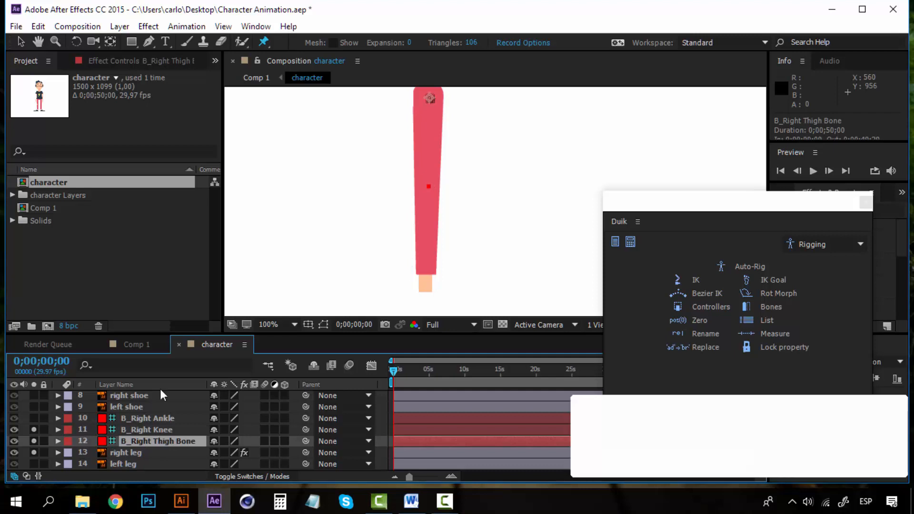
click(152, 418)
key(v)
mouse_move(427, 284)
mouse_down()
mouse_move(472, 271)
mouse_move(503, 248)
mouse_move(448, 269)
mouse_move(340, 240)
mouse_move(439, 259)
mouse_move(519, 235)
mouse_move(499, 253)
mouse_move(346, 268)
mouse_move(437, 272)
mouse_up()
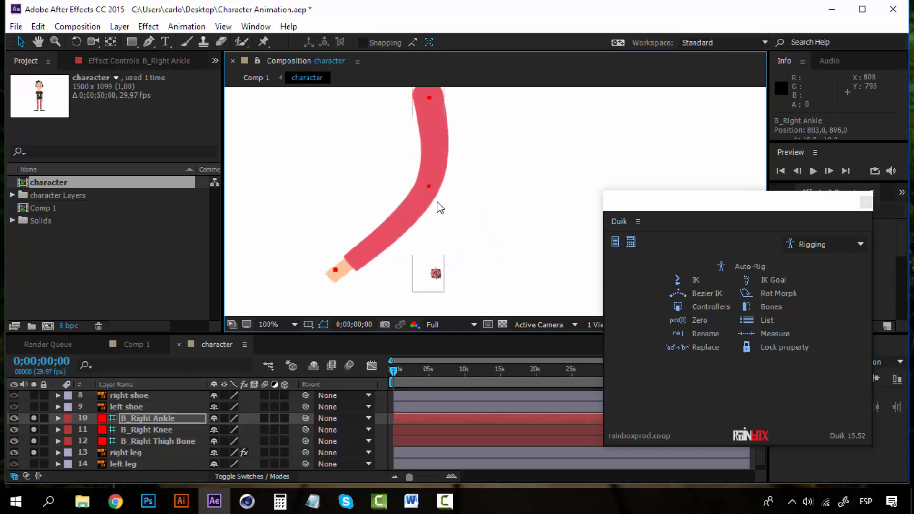
mouse_move(429, 186)
mouse_down()
mouse_move(500, 173)
mouse_move(387, 179)
mouse_move(473, 183)
mouse_move(438, 180)
mouse_up()
drag(431, 98, 336, 206)
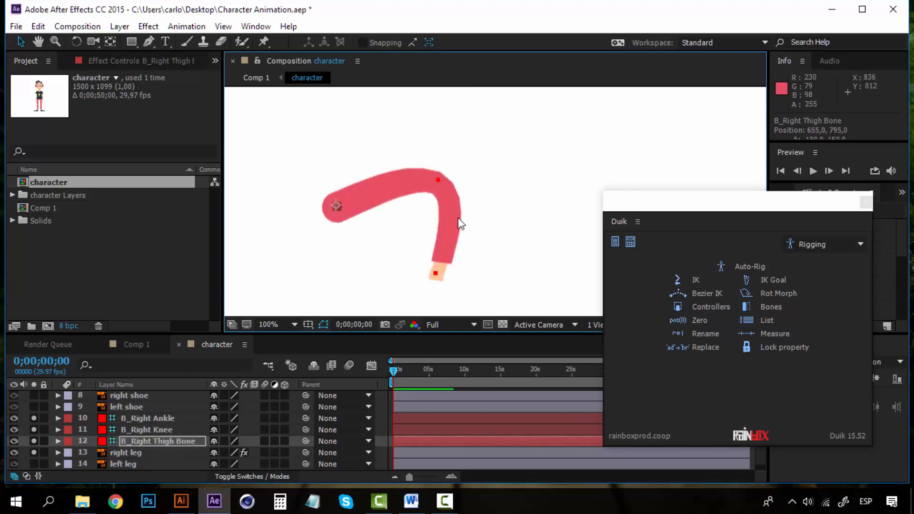
key(ctrl+z)
key(ctrl+z)
key(ctrl+z)
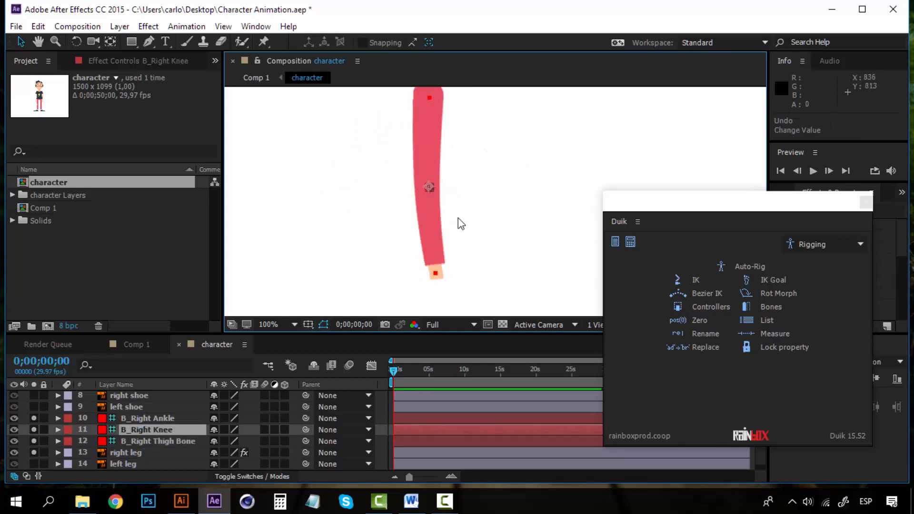
key(ctrl+z)
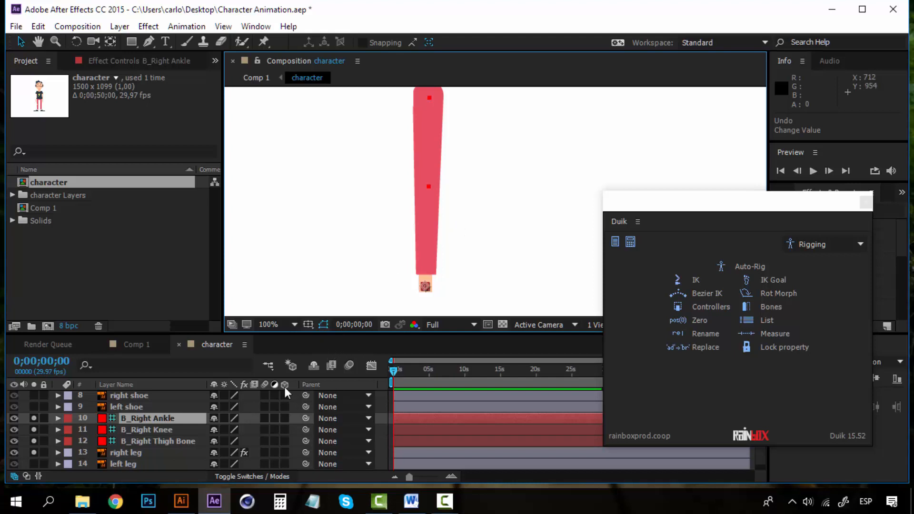
click(179, 430)
click(178, 441)
click(177, 419)
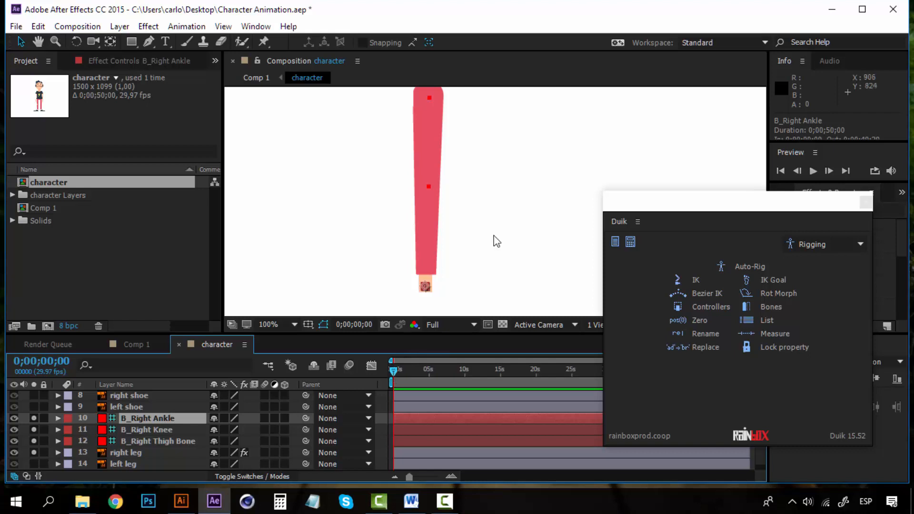
click(170, 426)
click(170, 421)
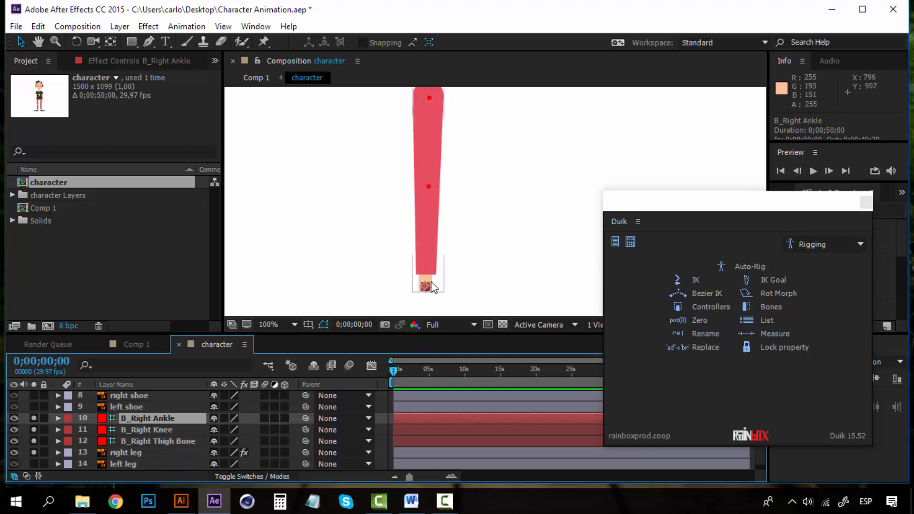
click(167, 442)
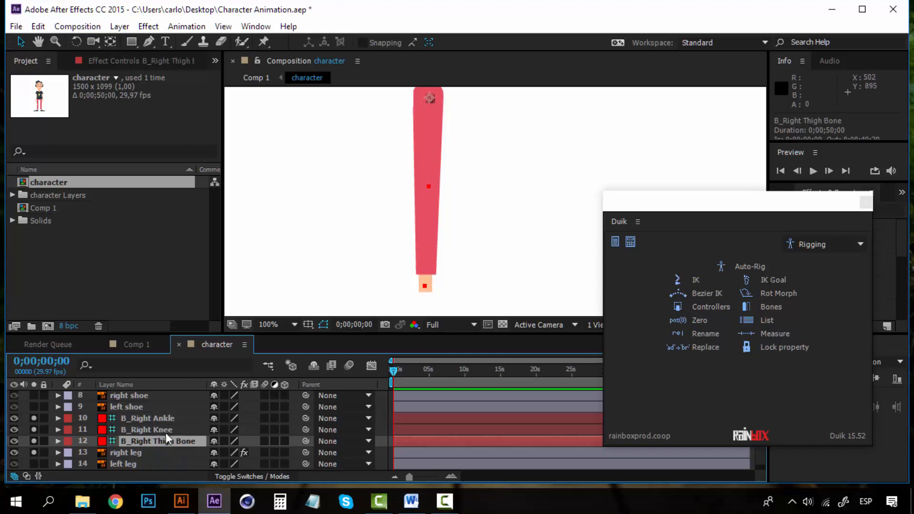
click(167, 431)
click(166, 419)
scroll(167, 437, up, 2)
scroll(169, 443, up, 1)
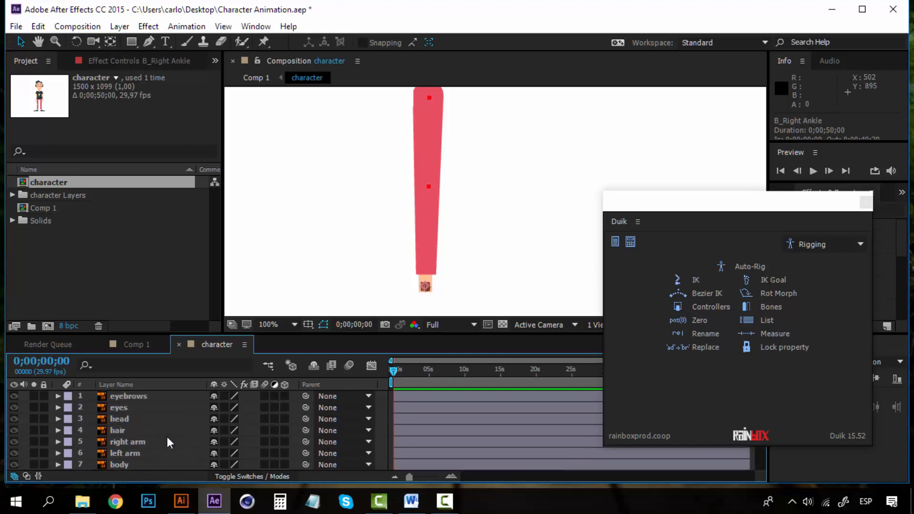
scroll(176, 440, down, 3)
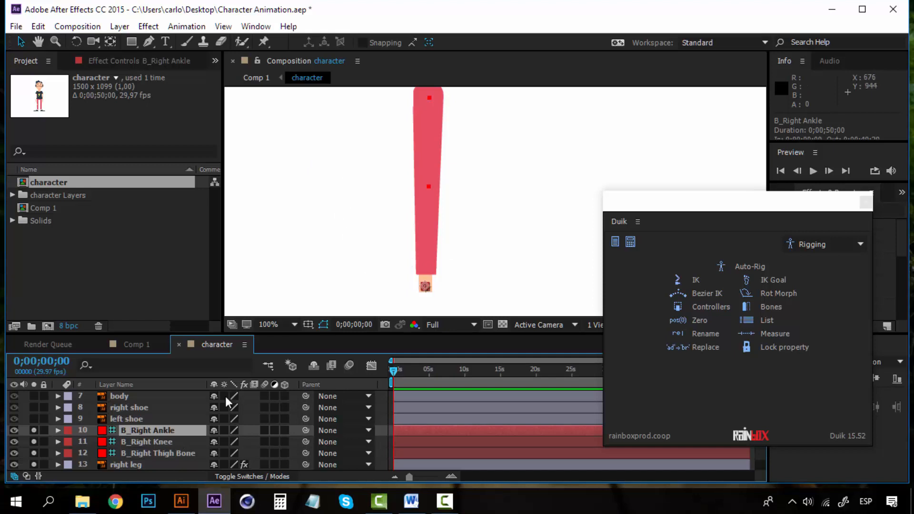
click(181, 453)
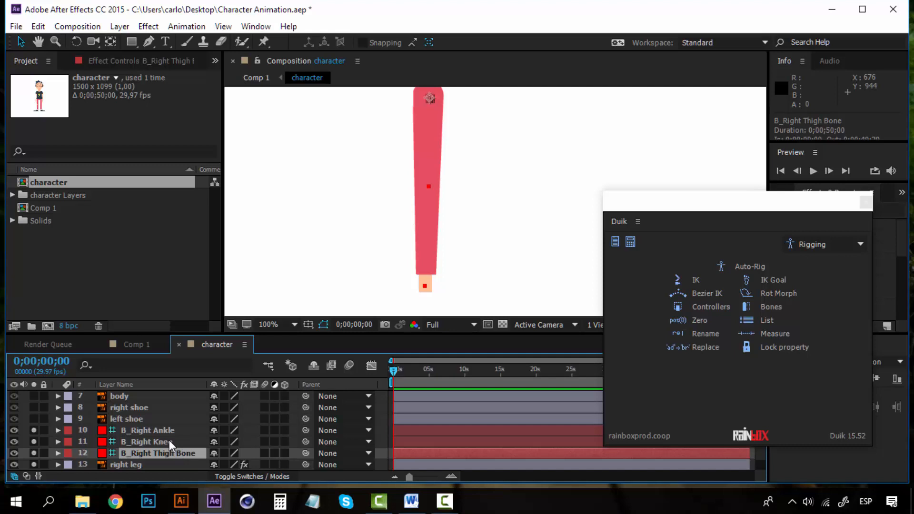
click(169, 440)
click(166, 429)
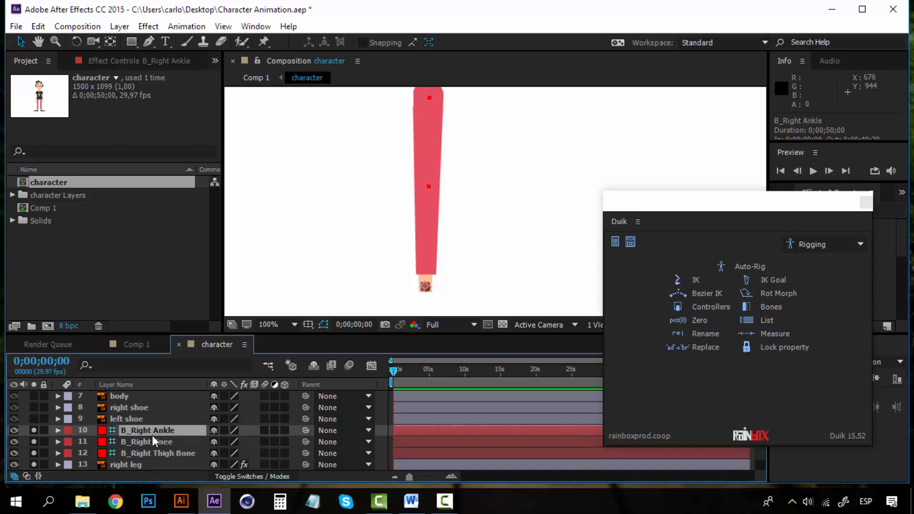
Create a Medium, White Duik controller for the right ankle, leaving the shape unchanged.
click(709, 307)
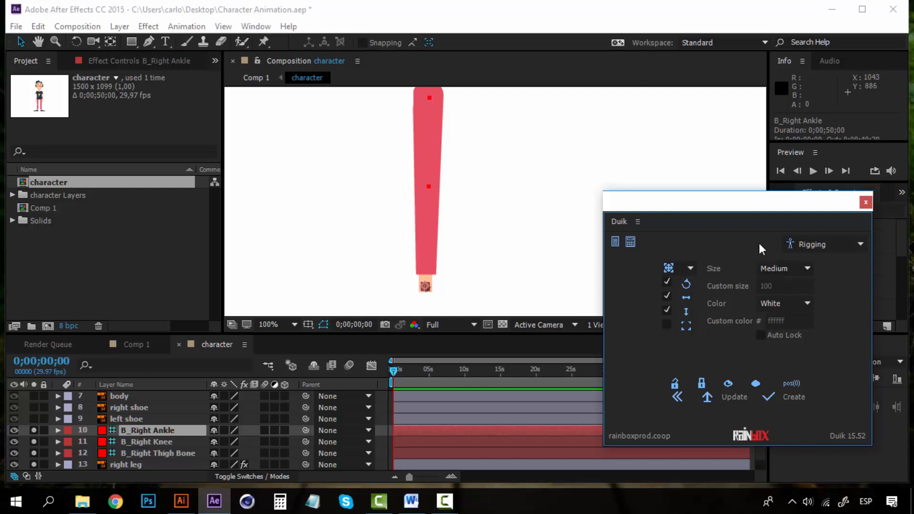
click(693, 267)
click(707, 260)
click(806, 303)
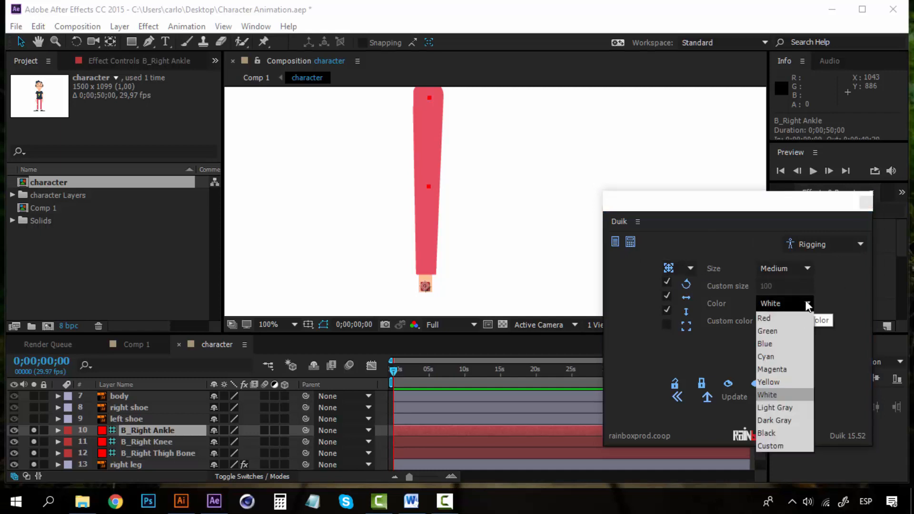
click(835, 292)
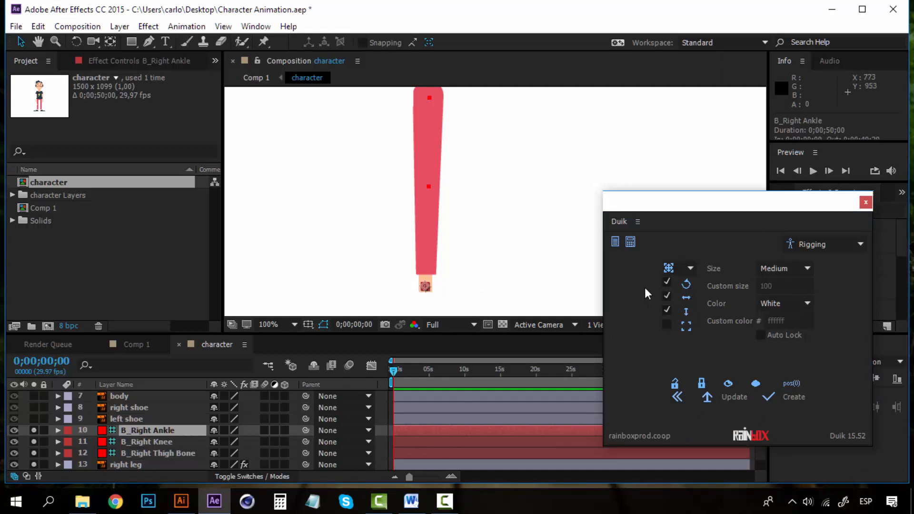
click(788, 398)
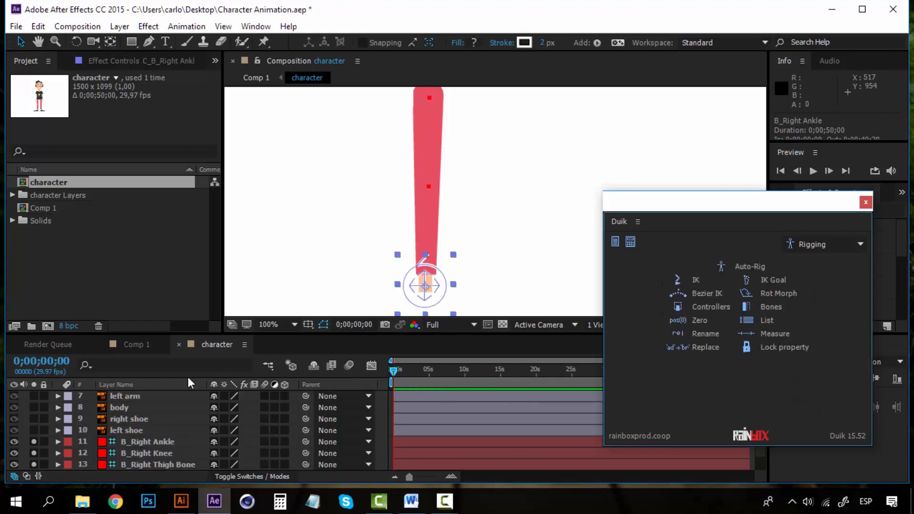
scroll(170, 423, up, 3)
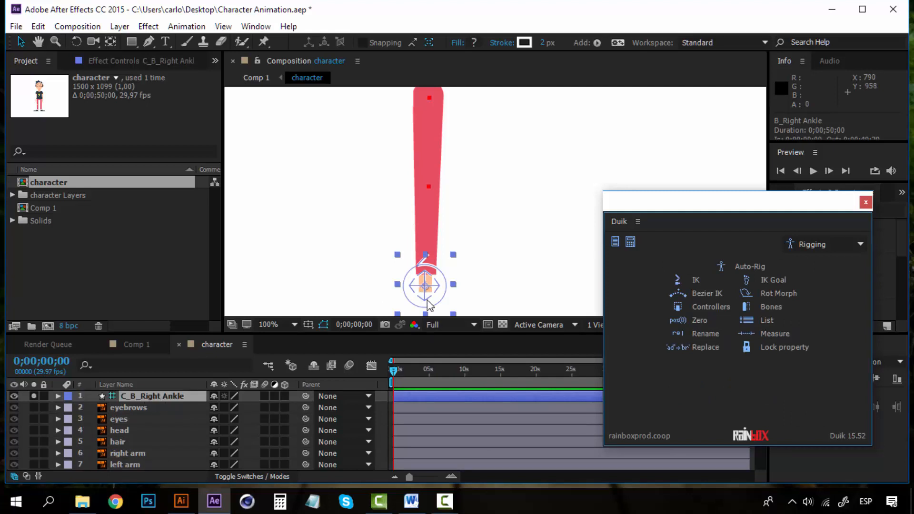
key(ctrl+z)
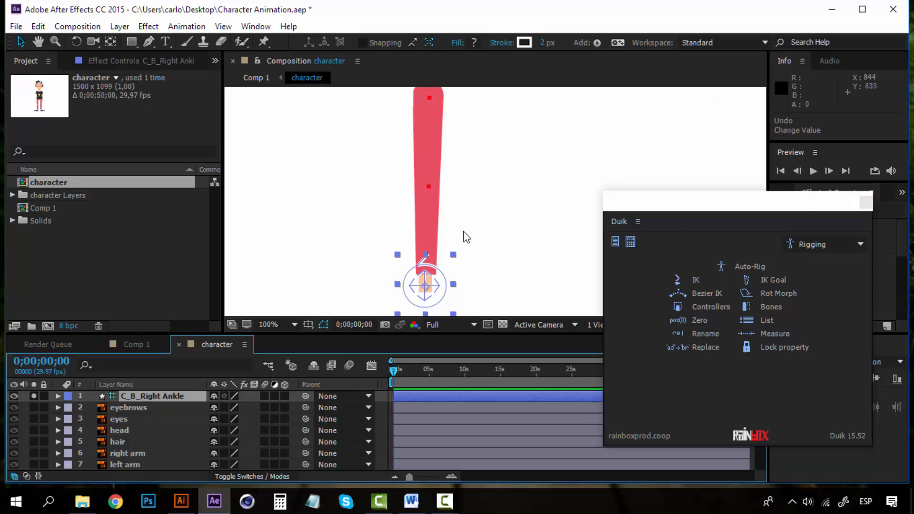
click(463, 232)
click(426, 266)
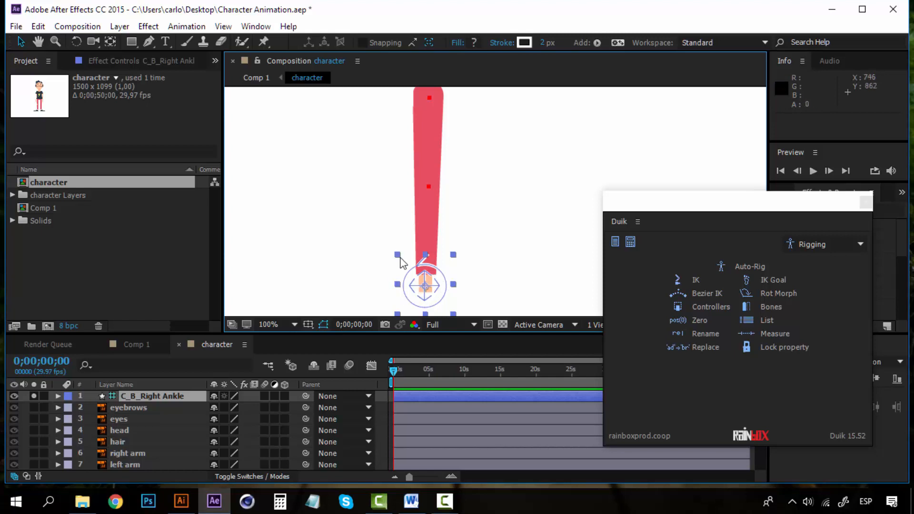
click(147, 407)
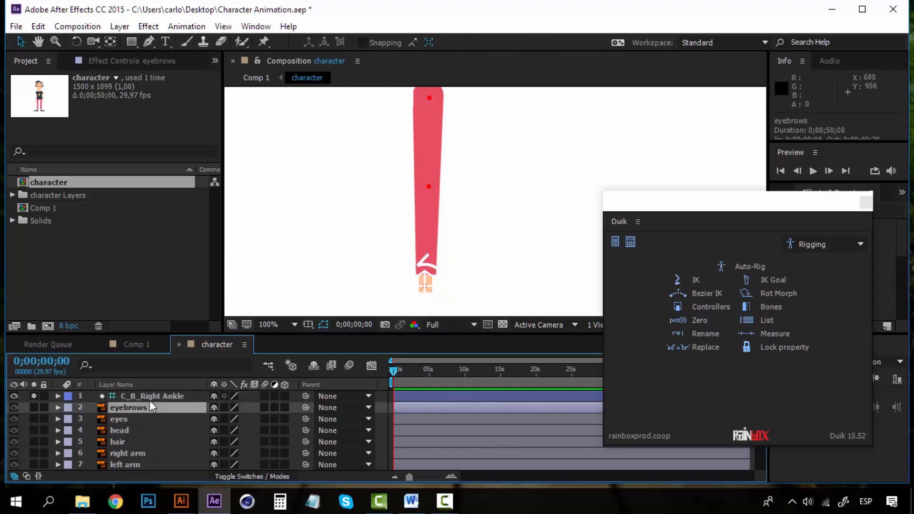
key(ctrl+Up)
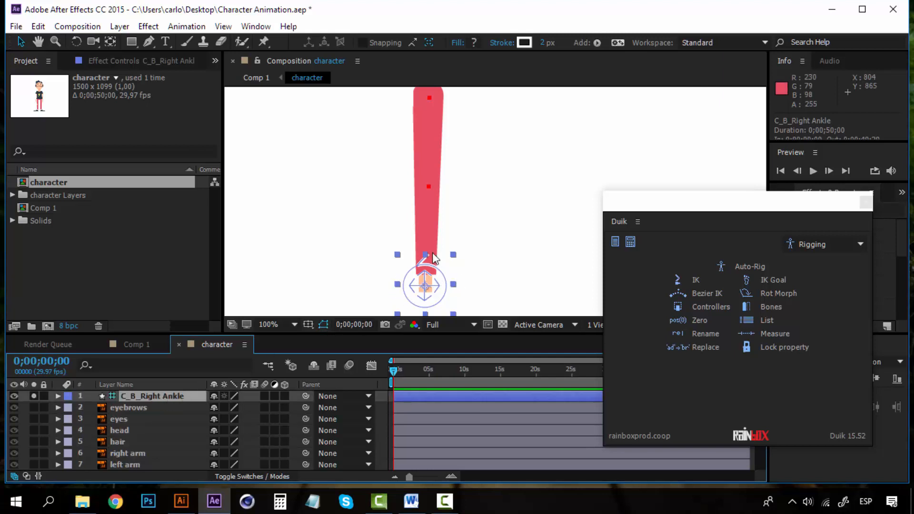
drag(435, 288, 377, 240)
key(ctrl+z)
key(ctrl+z)
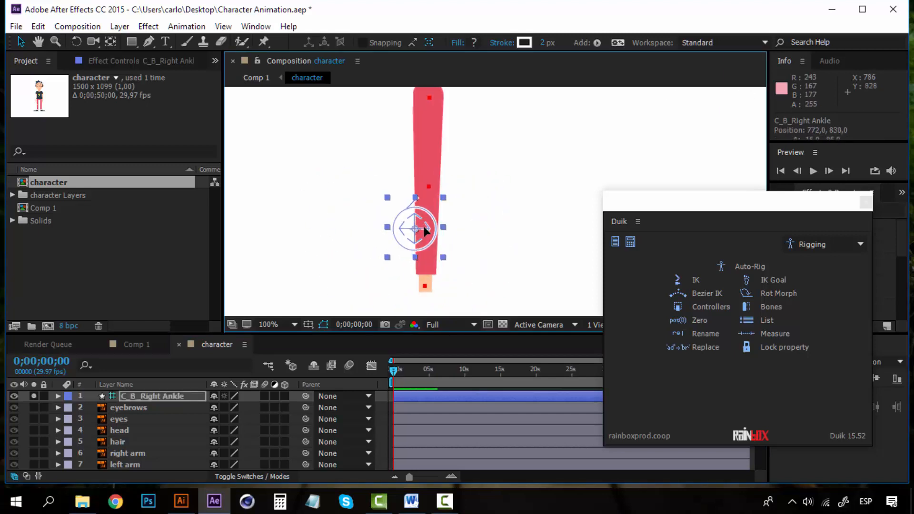
scroll(131, 433, down, 3)
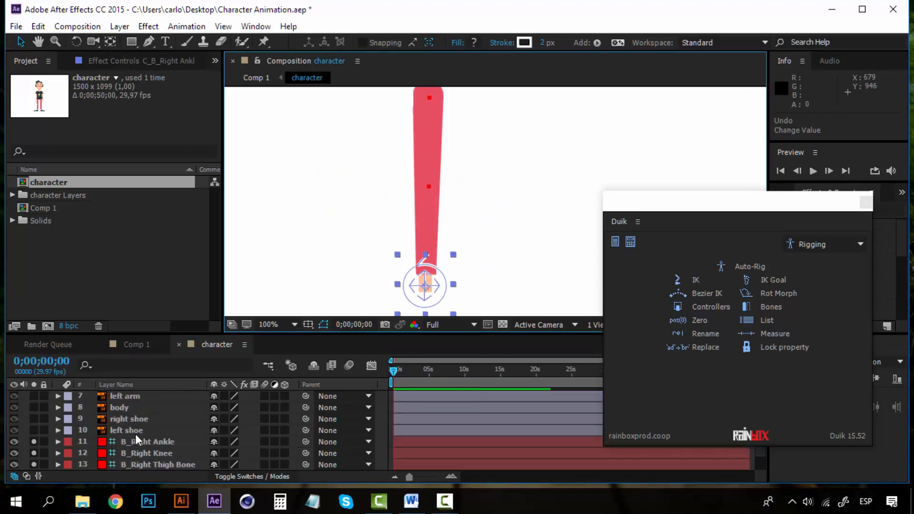
Parent B_Right Ankle to B_Right Knee, and B_Right Knee to B_Right Thigh Bone.
click(162, 408)
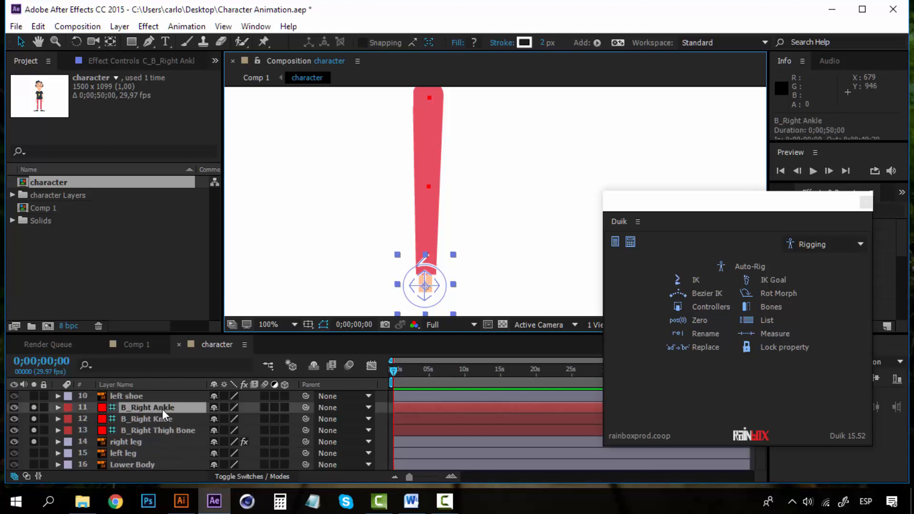
click(145, 421)
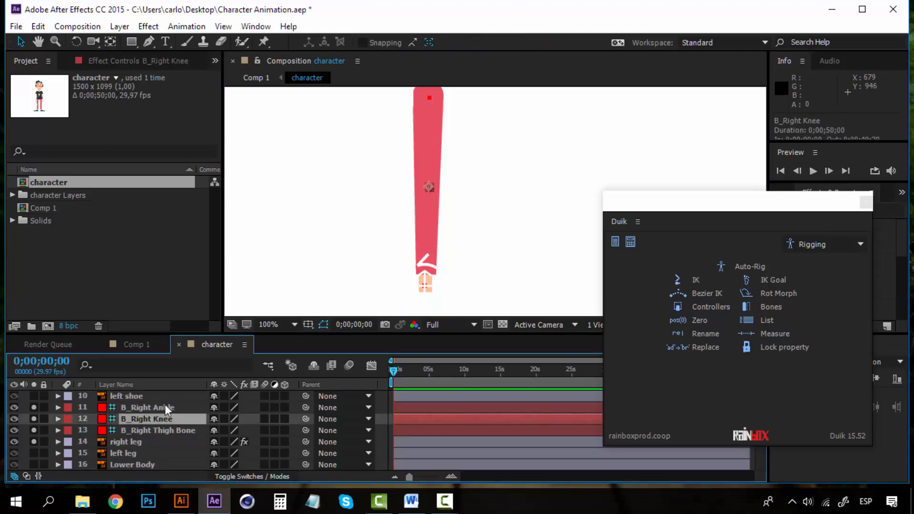
click(165, 405)
click(168, 418)
click(170, 408)
click(170, 419)
click(170, 428)
click(169, 408)
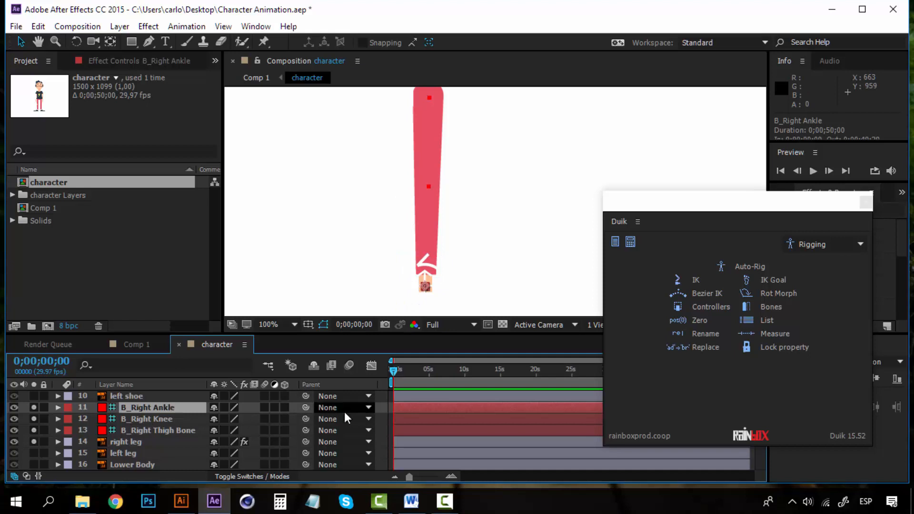
drag(306, 408, 184, 418)
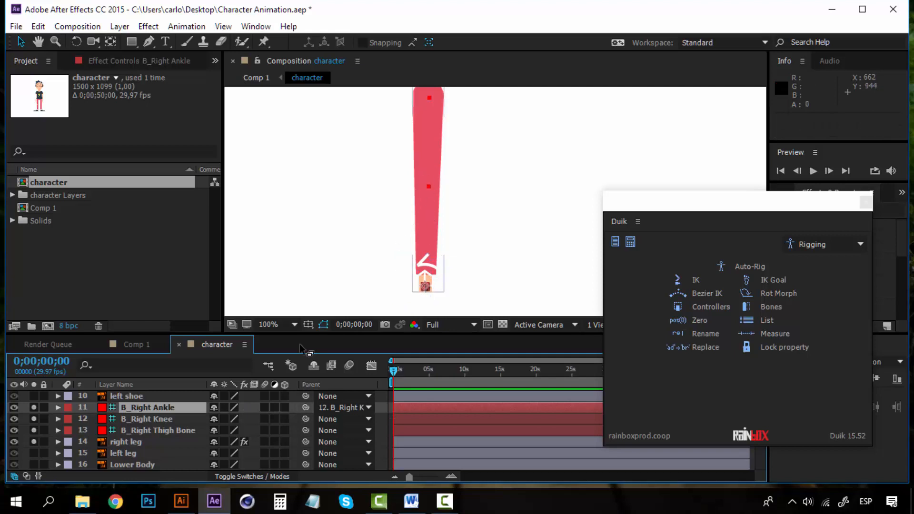
click(153, 419)
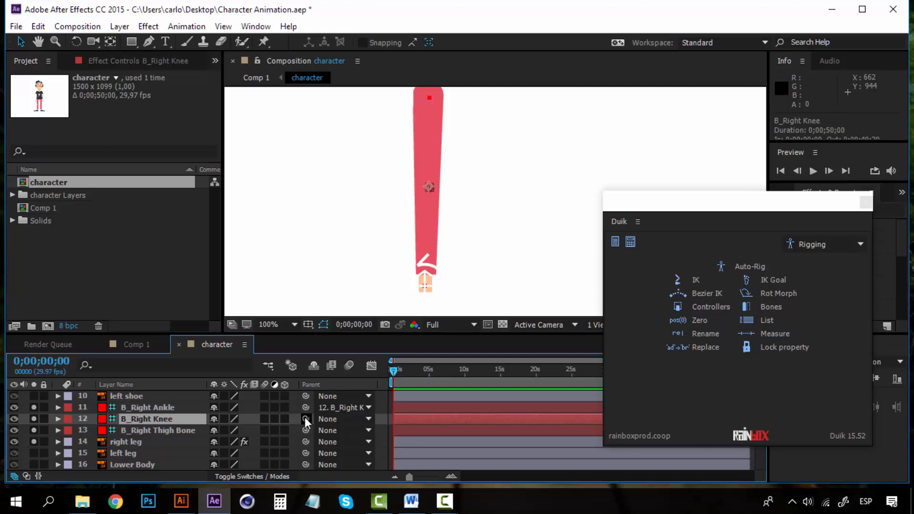
drag(305, 419, 179, 430)
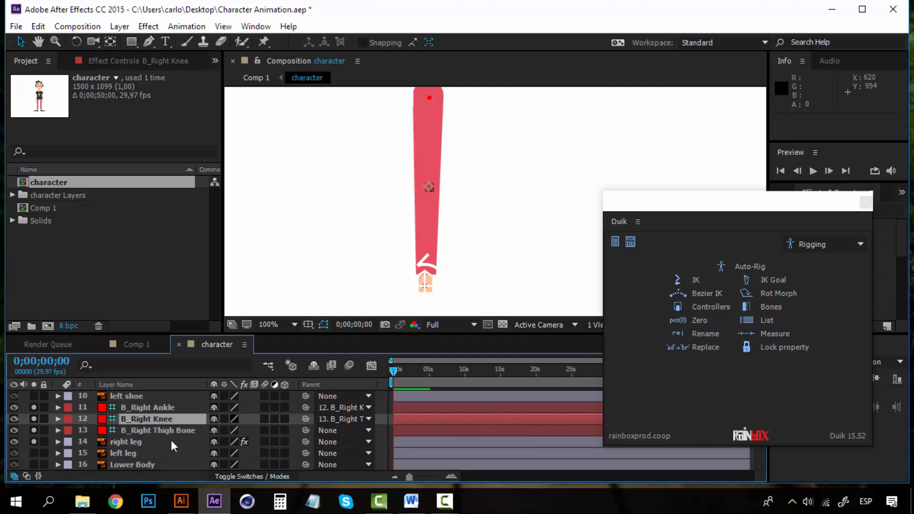
Parent B_Right Thigh Bone to the body layer.
click(174, 431)
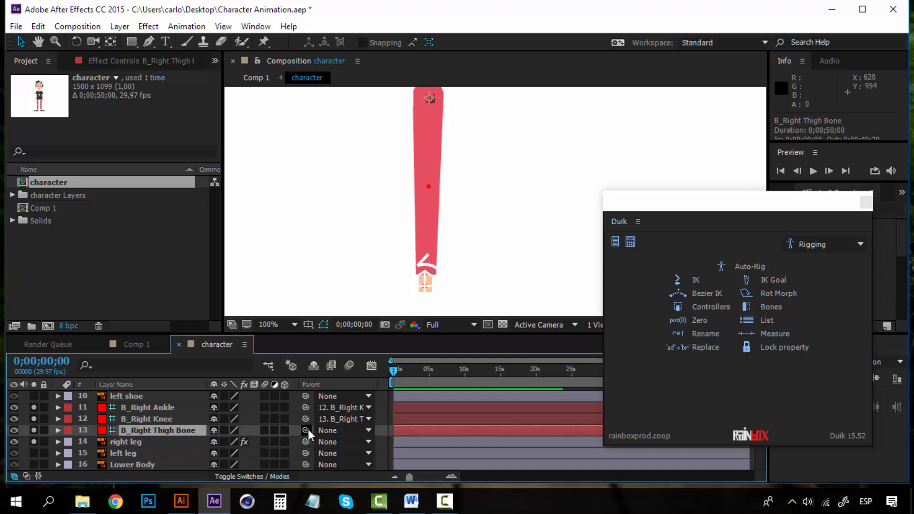
scroll(179, 442, up, 1)
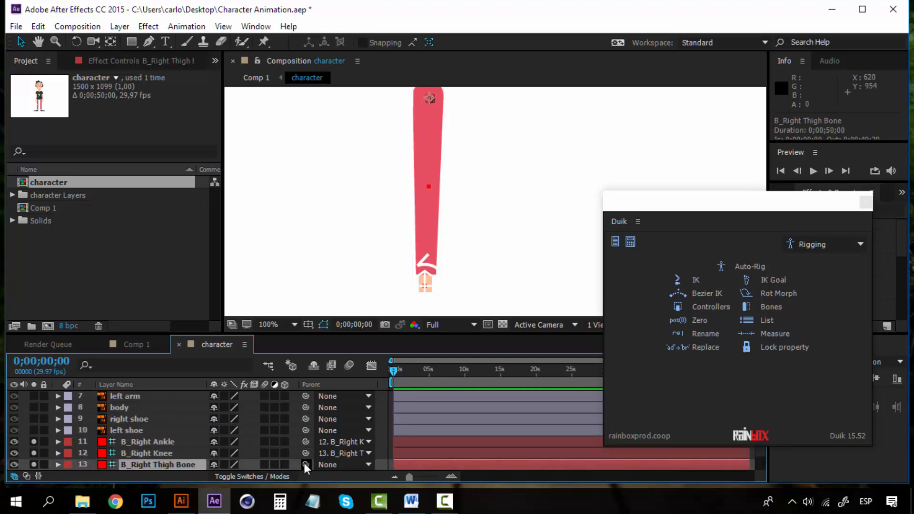
drag(303, 463, 171, 407)
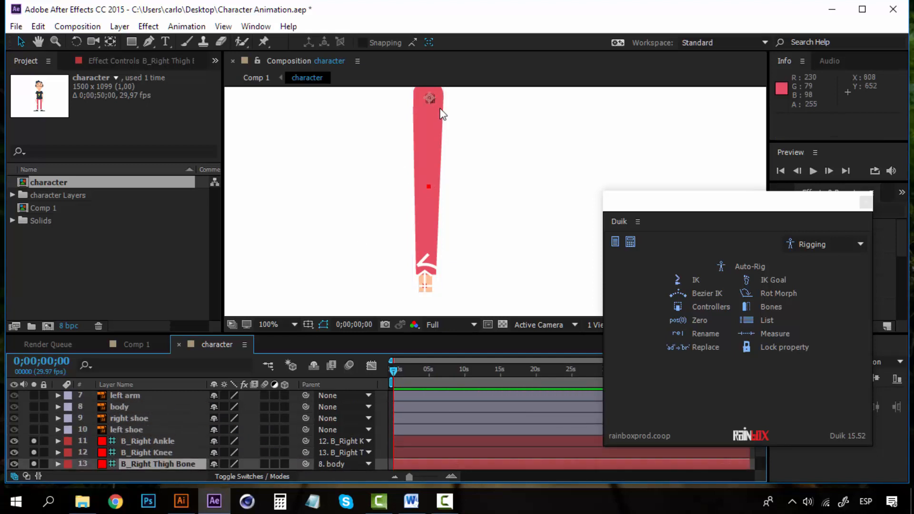
scroll(176, 422, down, 3)
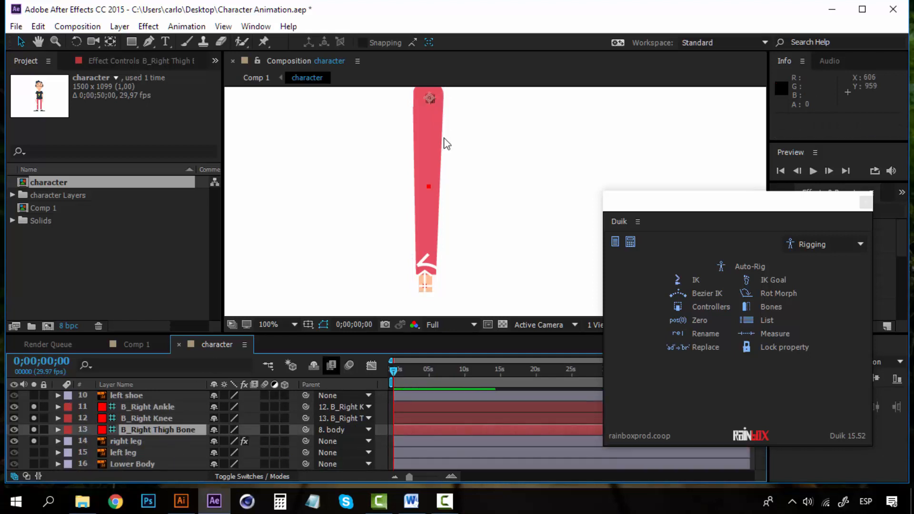
Verify each leg bone's parent and compare the right leg artwork with the thigh bone.
click(155, 406)
click(155, 420)
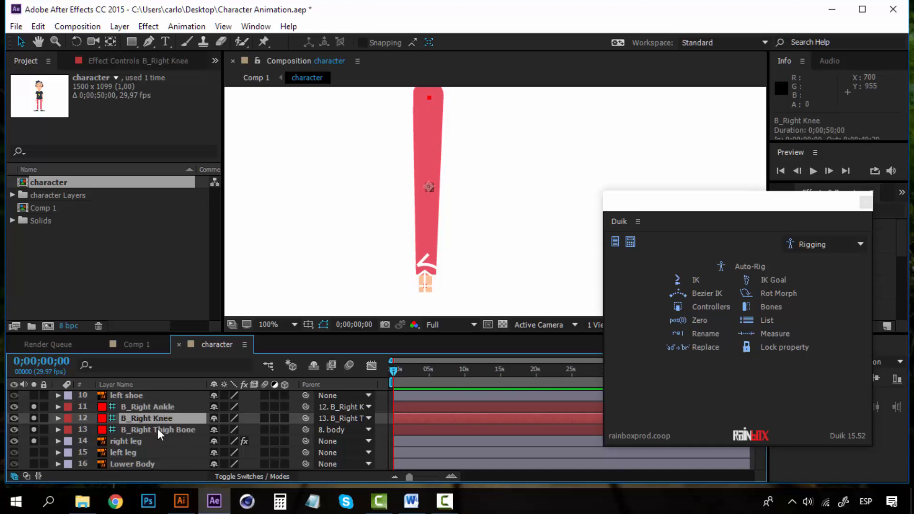
click(158, 429)
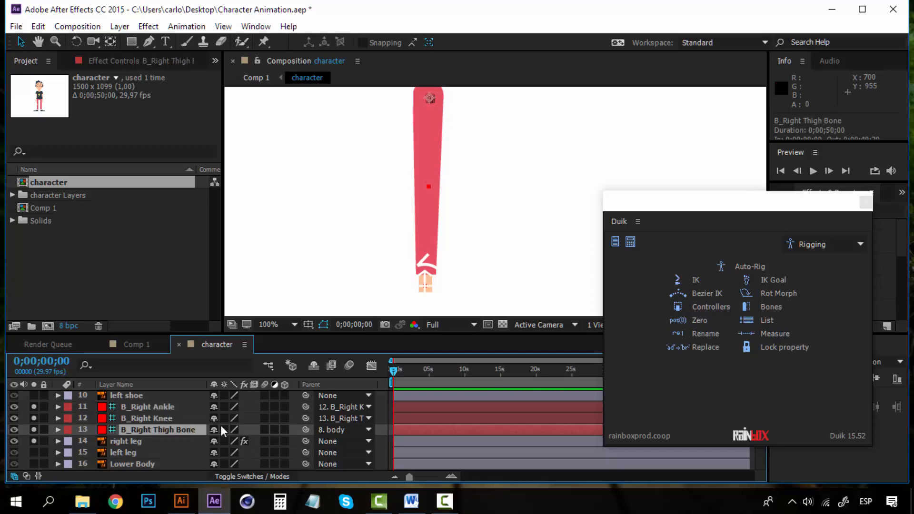
click(181, 417)
click(174, 408)
click(167, 428)
click(180, 441)
click(167, 428)
click(164, 441)
click(164, 428)
click(169, 440)
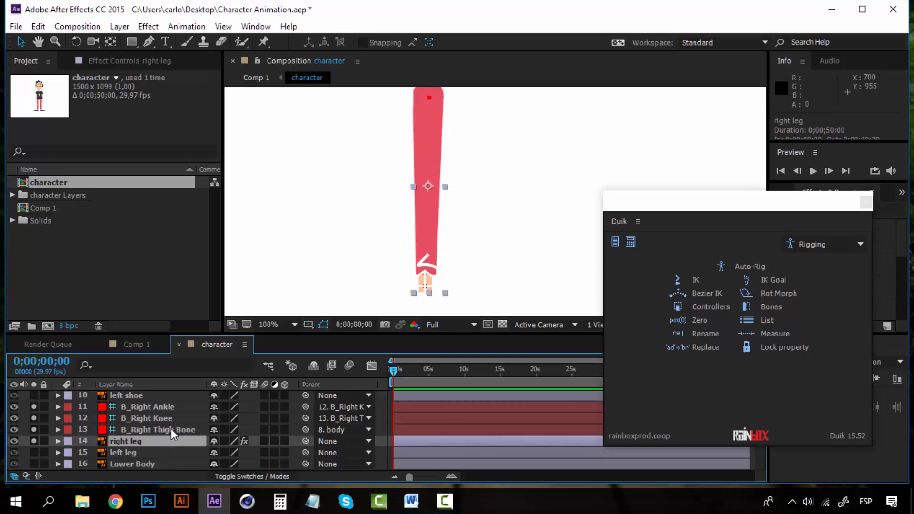
click(171, 429)
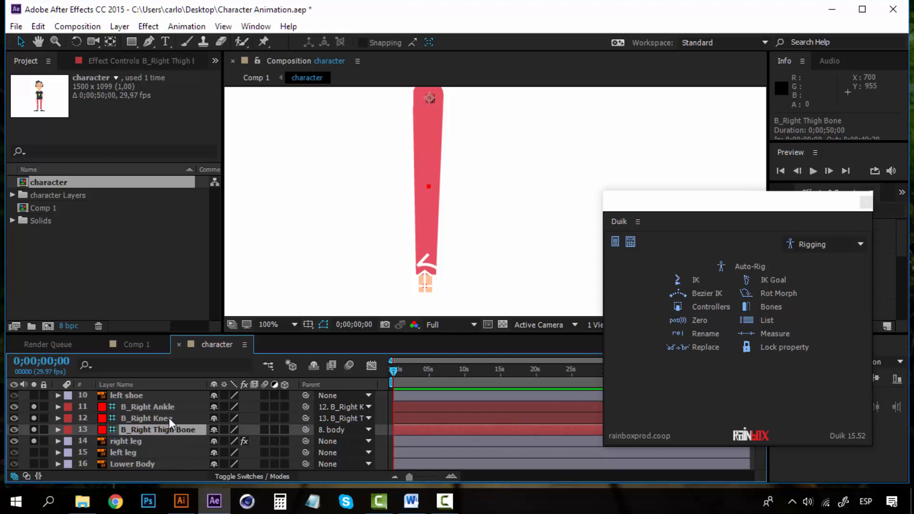
Select the three right-leg bones plus C_B_Right Ankle and build a 2-Layer IK & Goal.
ctrl+click(169, 417)
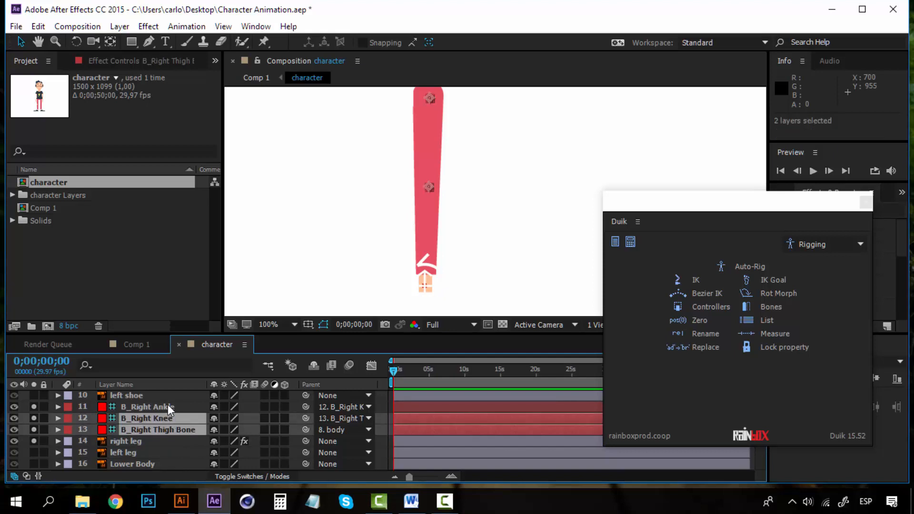
ctrl+click(168, 406)
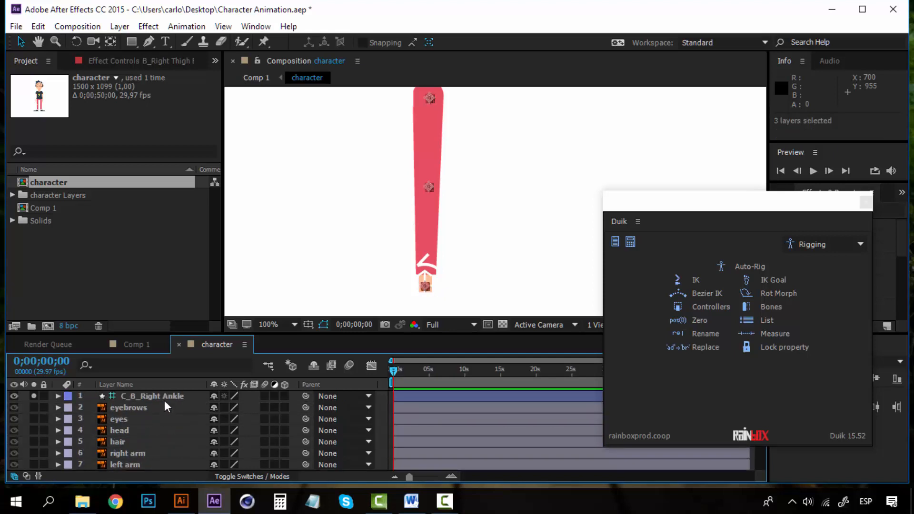
ctrl+click(166, 395)
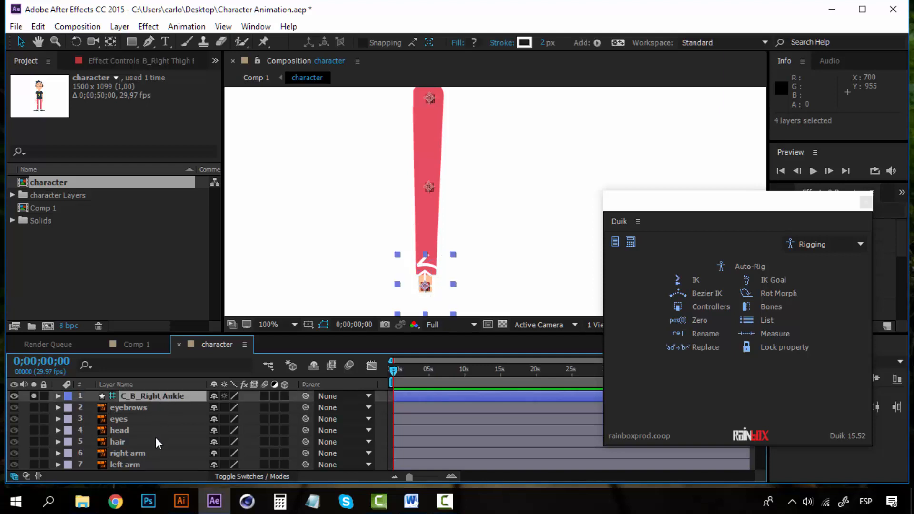
scroll(179, 426, down, 3)
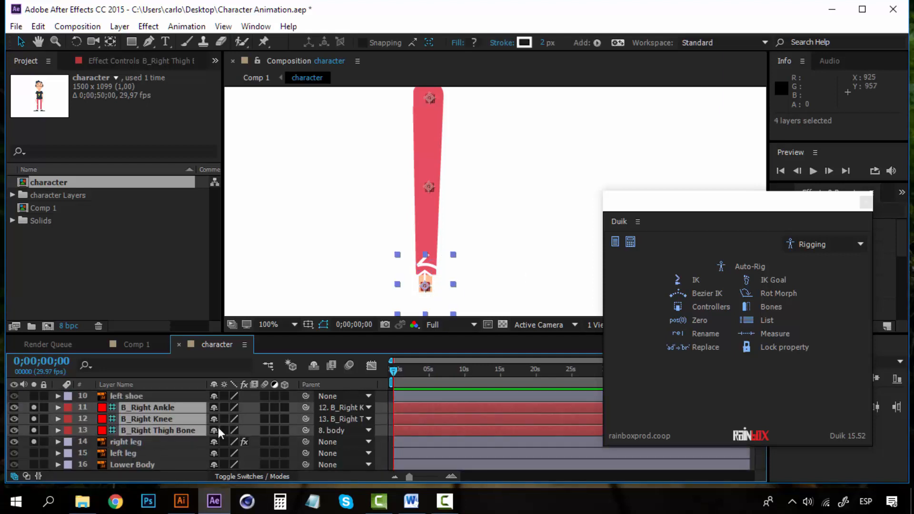
click(695, 282)
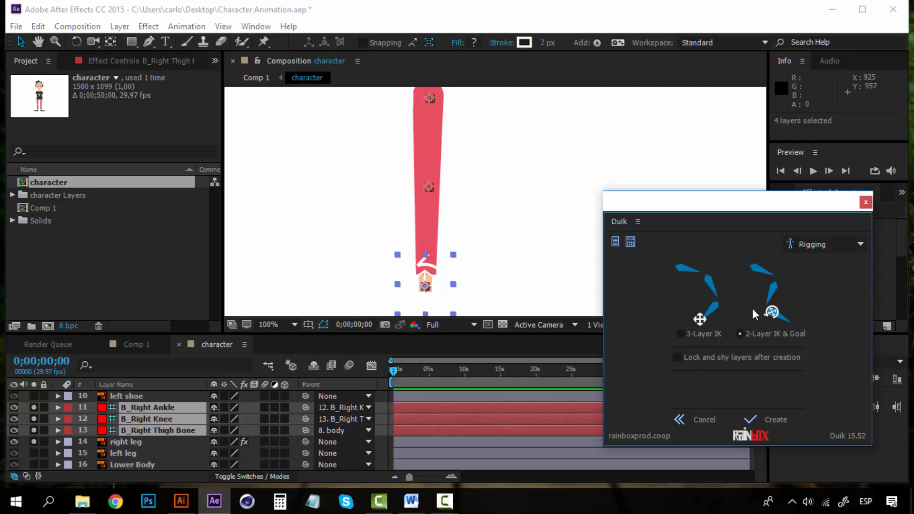
click(775, 420)
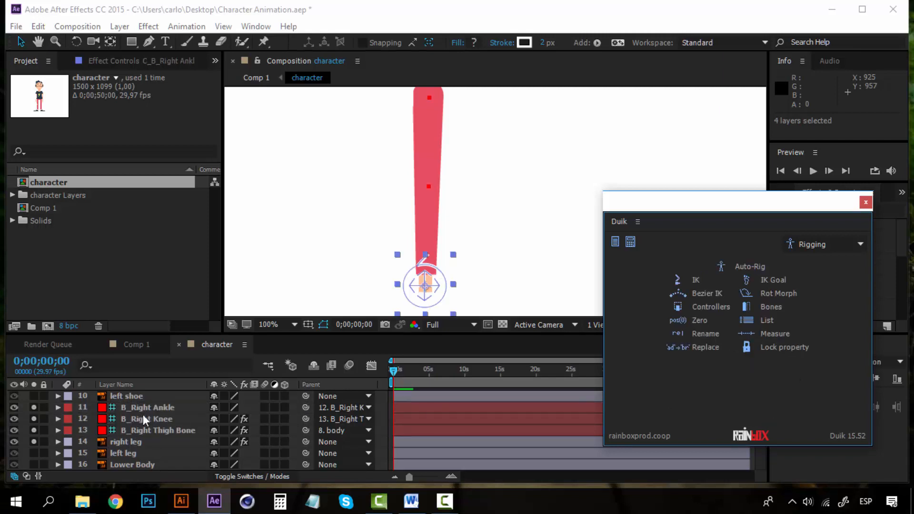
scroll(142, 428, up, 5)
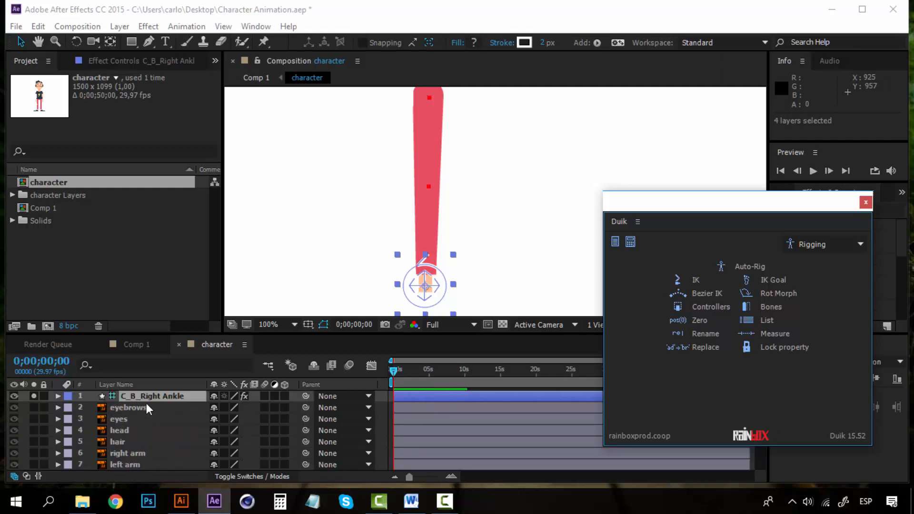
drag(440, 280, 468, 243)
key(ctrl+z)
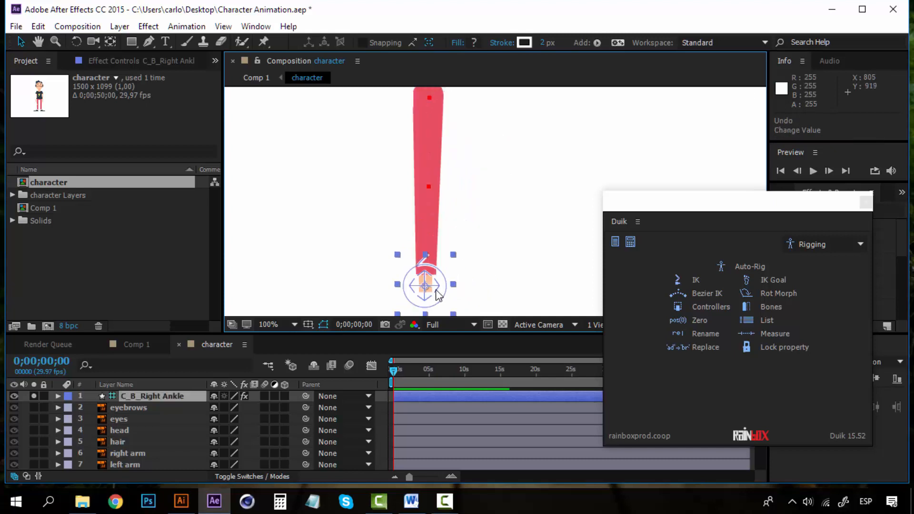
drag(423, 286, 403, 264)
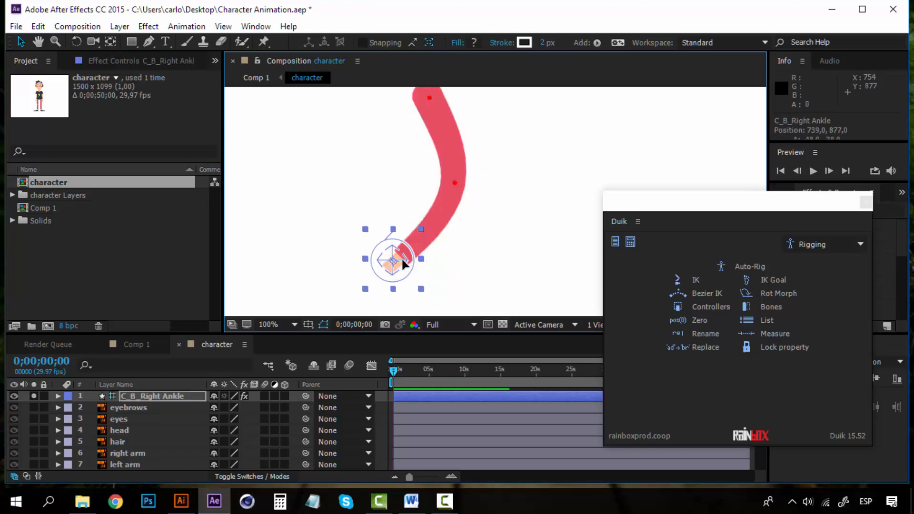
key(ctrl+z)
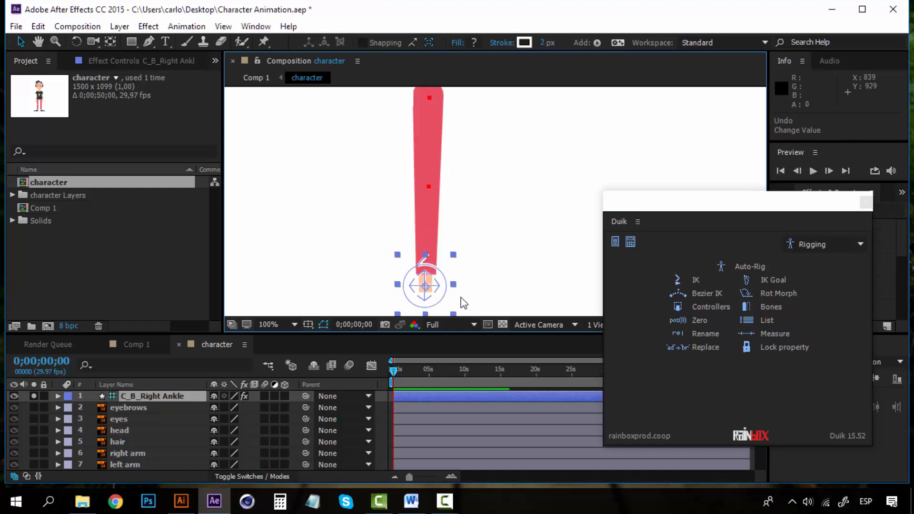
click(161, 428)
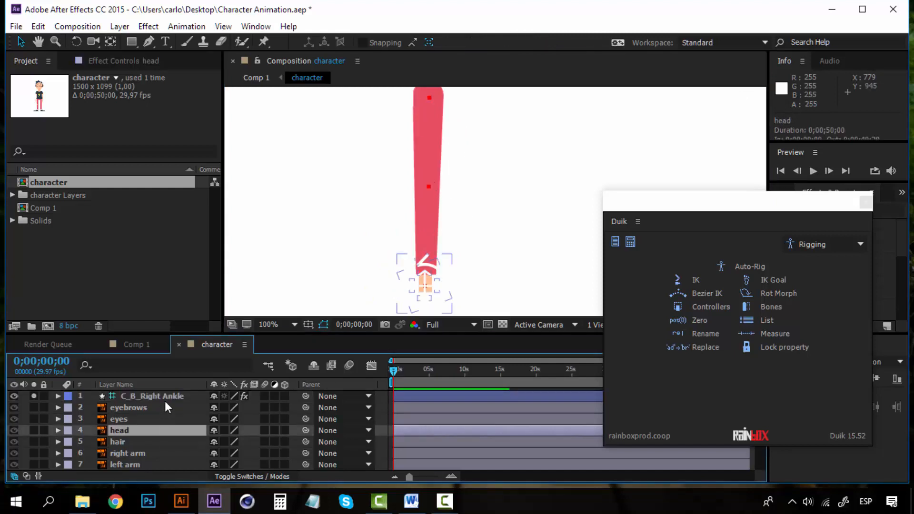
Select the right ankle, knee and thigh bones and the C_B_Right Ankle controller, inspecting each bone.
click(165, 400)
scroll(153, 430, down, 3)
click(156, 410)
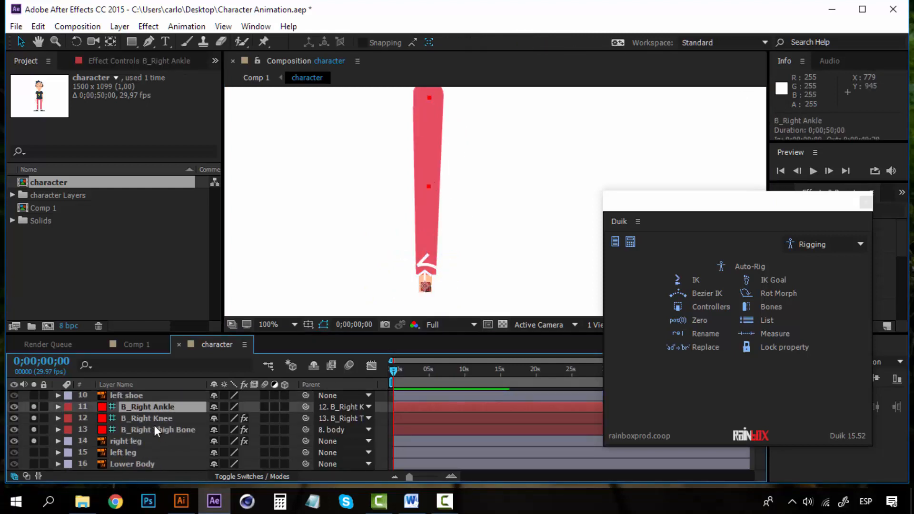
shift+click(154, 425)
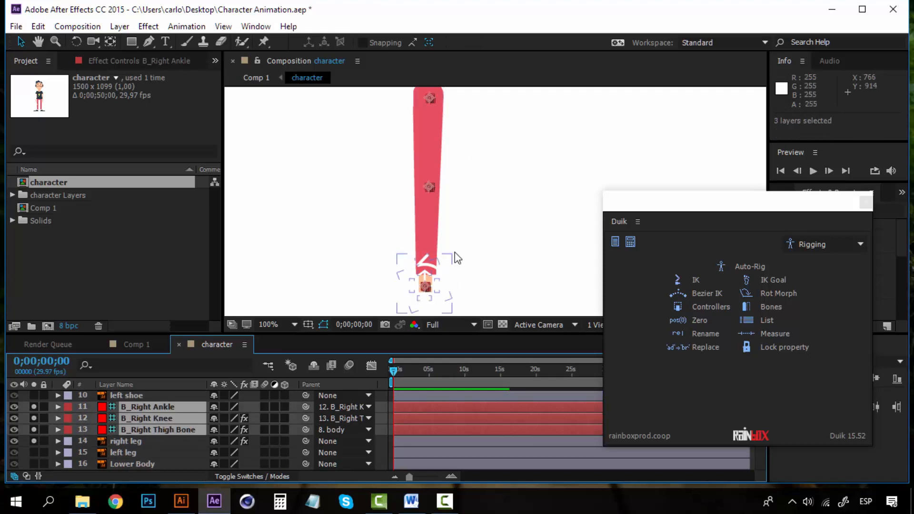
scroll(156, 418, up, 3)
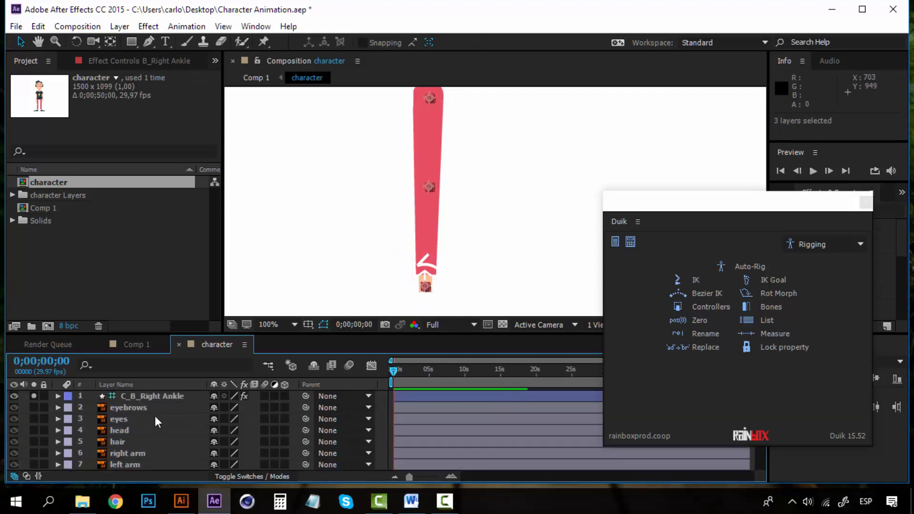
click(152, 398)
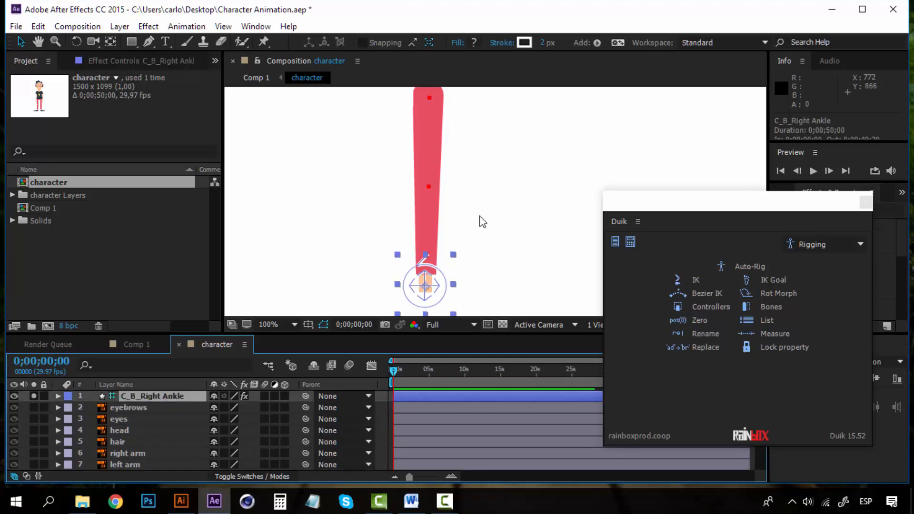
scroll(182, 428, down, 3)
click(153, 408)
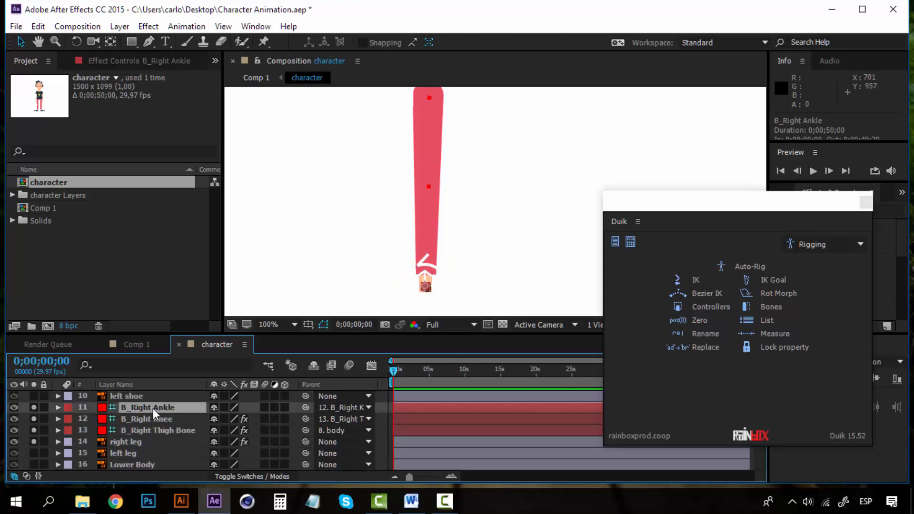
ctrl+click(152, 415)
click(152, 430)
click(165, 419)
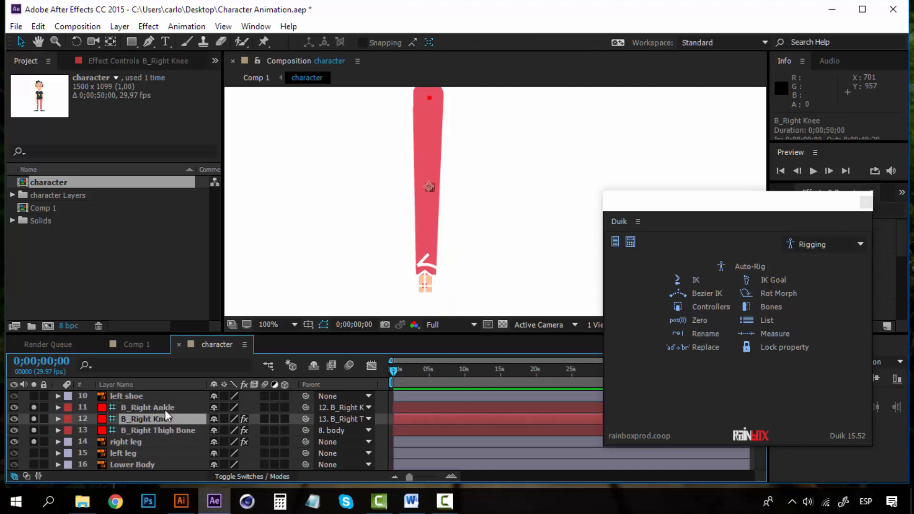
click(164, 408)
click(160, 427)
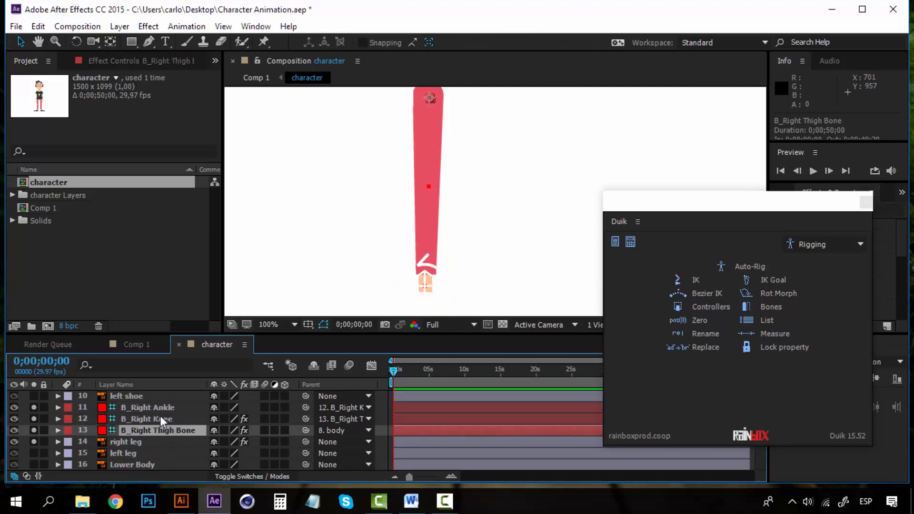
click(160, 417)
click(161, 408)
click(161, 430)
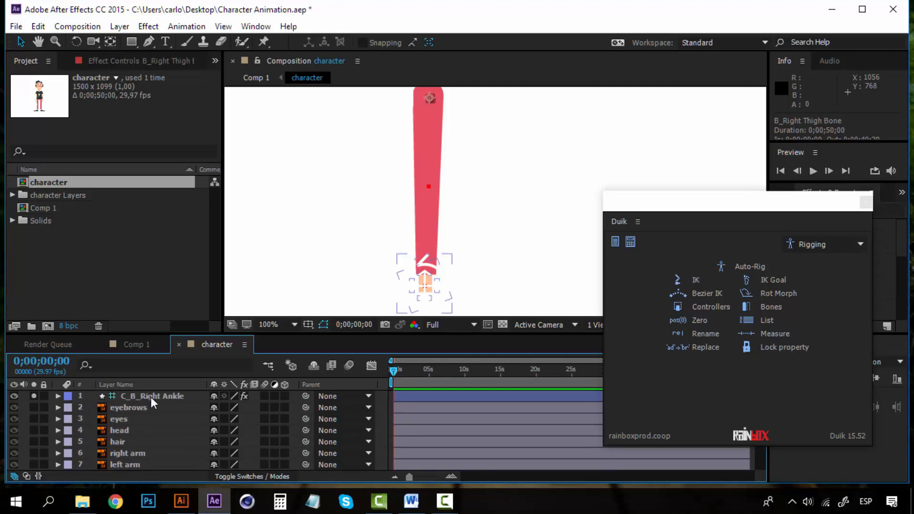
Select the right leg, its three bones and C_B_Right Ankle, and label them Fuchsia.
click(151, 397)
scroll(141, 418, down, 3)
click(133, 429)
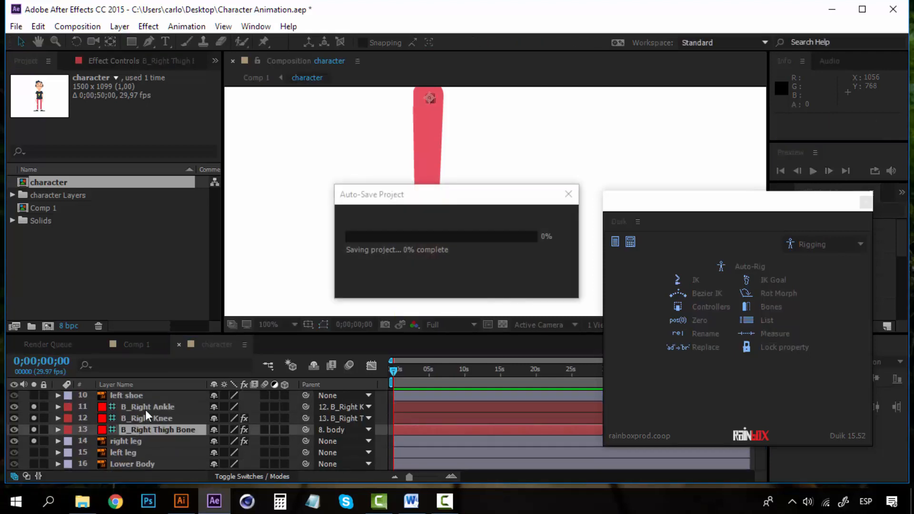
click(145, 409)
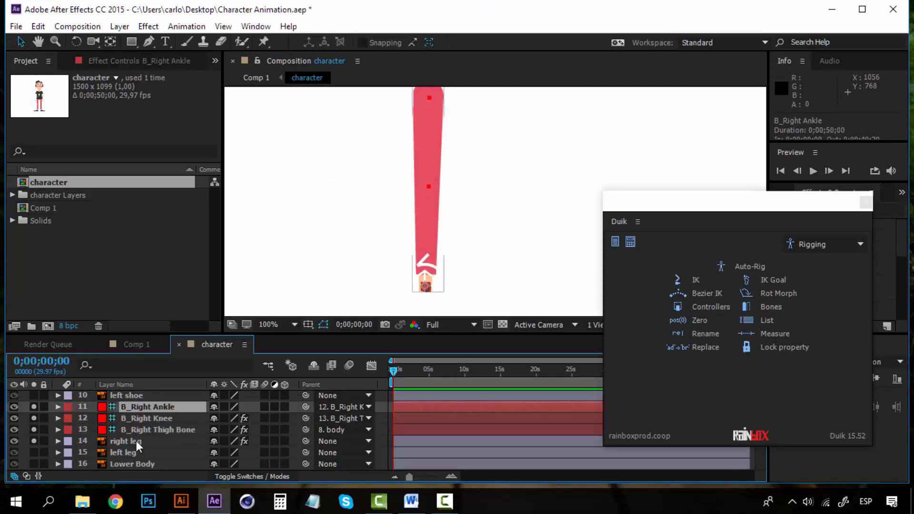
scroll(136, 441, up, 3)
scroll(136, 441, down, 3)
shift+click(136, 441)
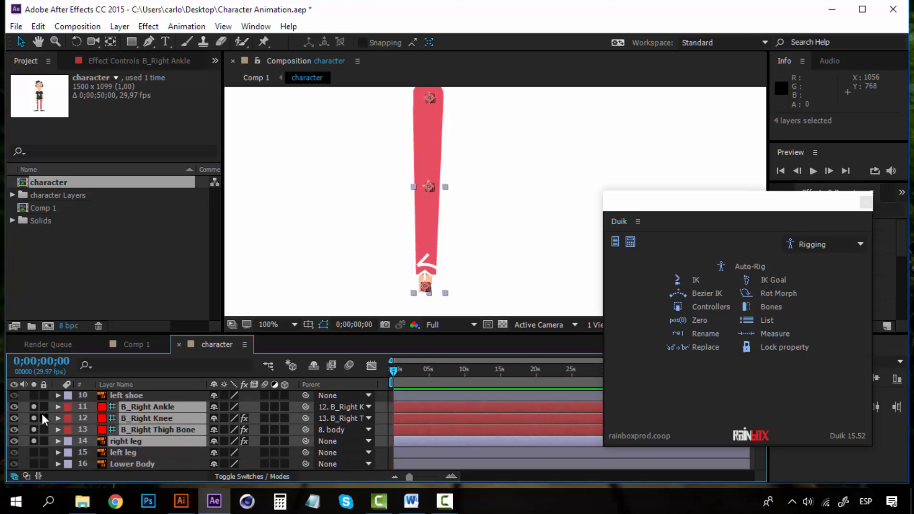
click(130, 452)
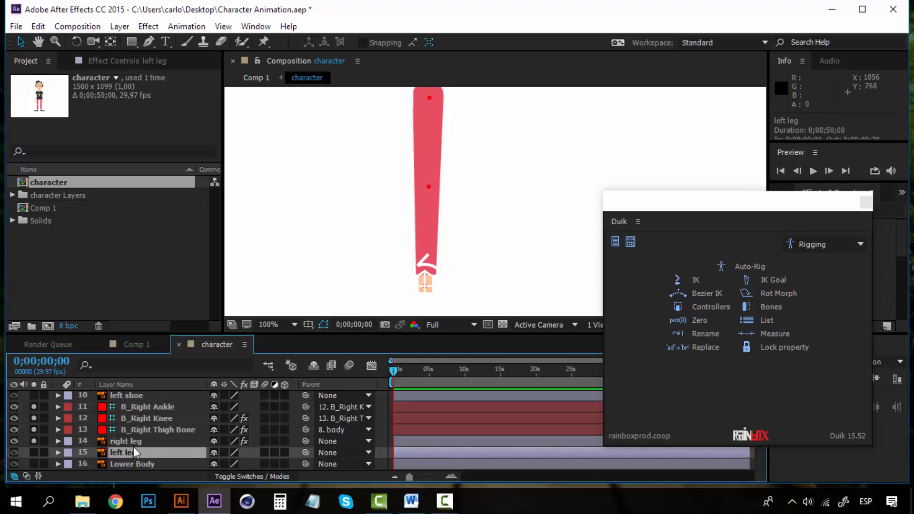
click(133, 441)
shift+click(142, 406)
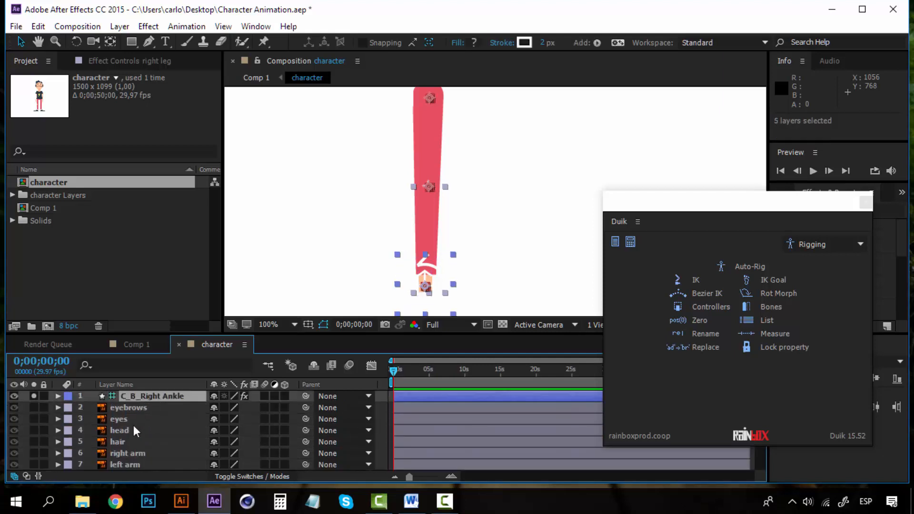
scroll(129, 433, down, 3)
click(68, 418)
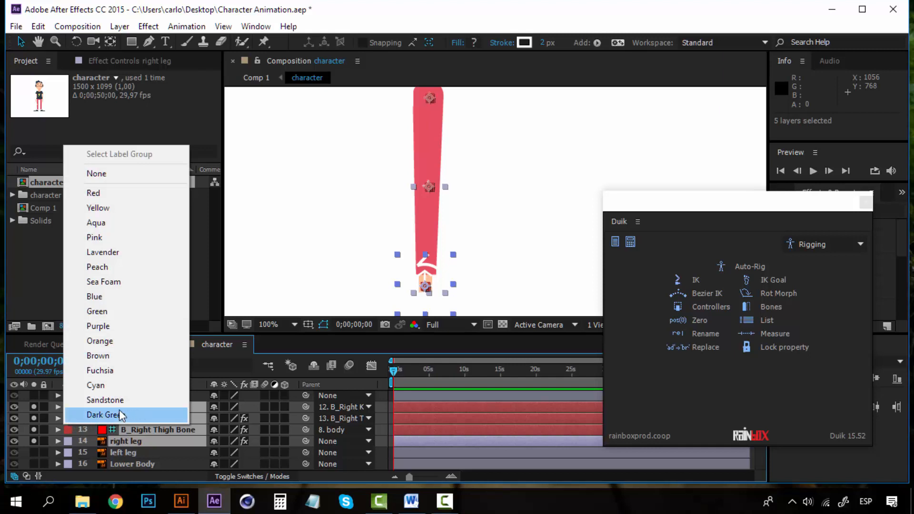
click(121, 371)
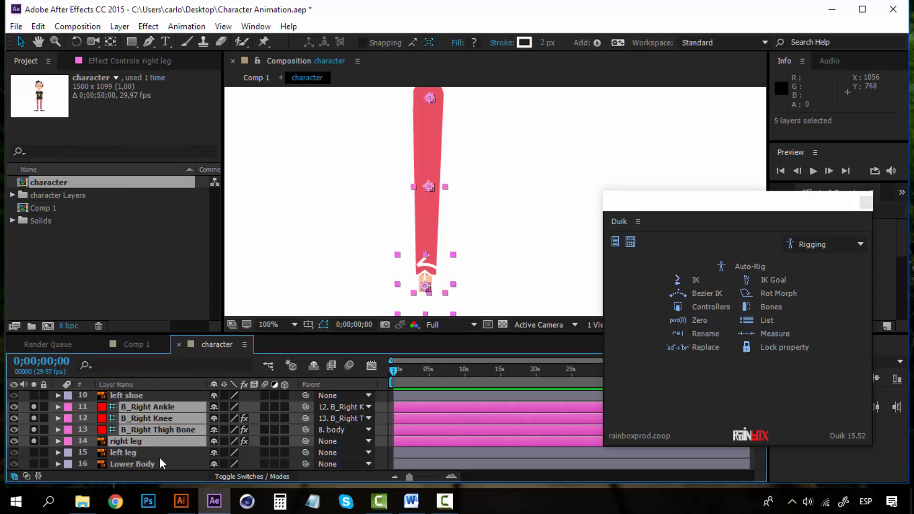
Toggle Solo on the right ankle controller and turn off Solo on the right leg.
scroll(122, 452, up, 3)
scroll(144, 410, down, 3)
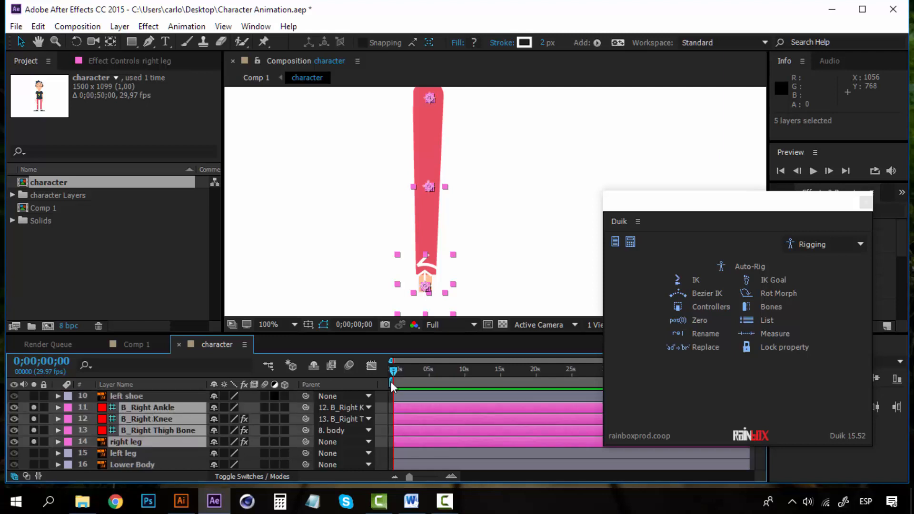
click(160, 451)
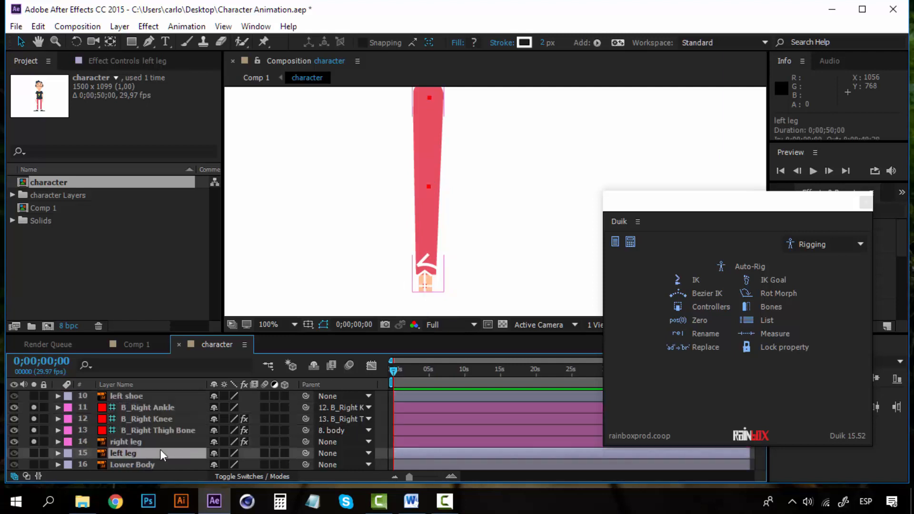
click(142, 443)
scroll(142, 441, up, 3)
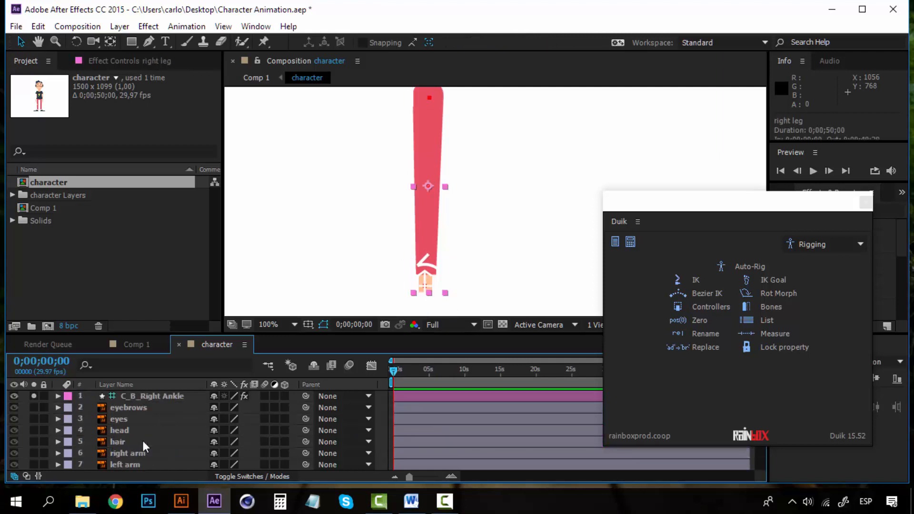
click(136, 398)
click(32, 396)
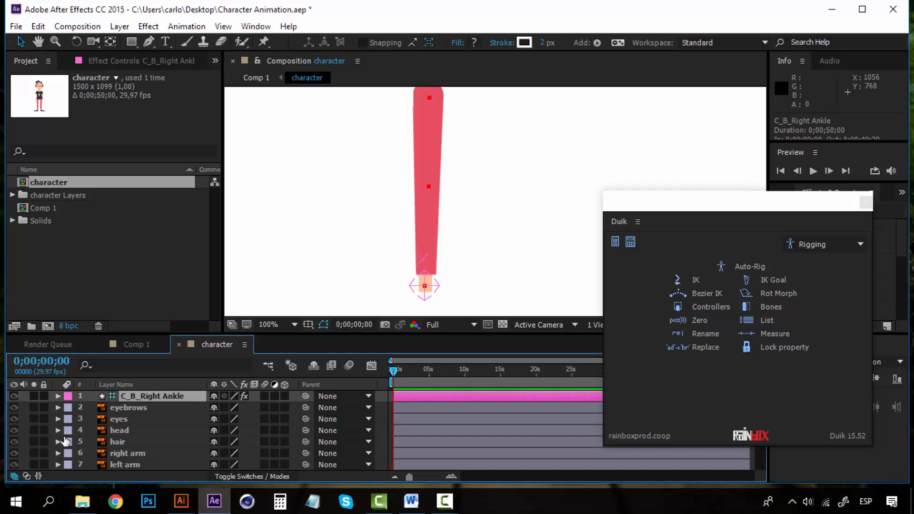
scroll(38, 423, down, 3)
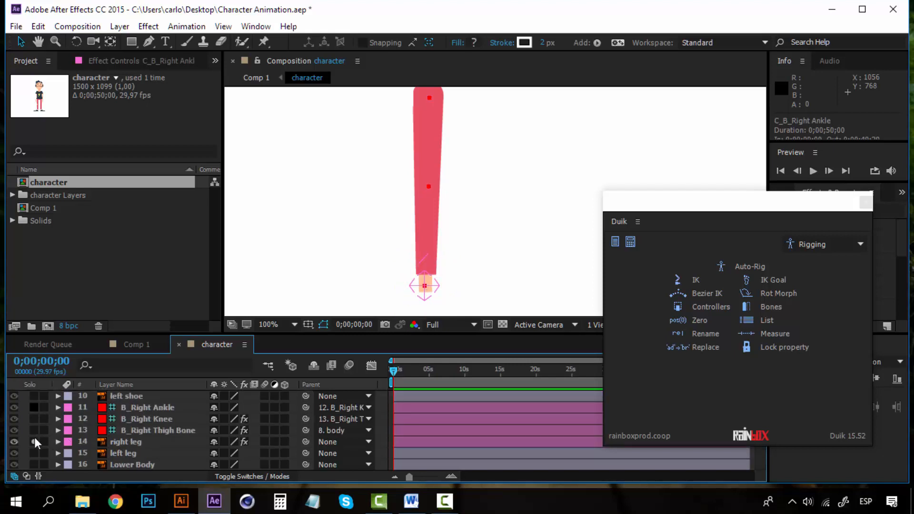
click(34, 438)
Solo the left leg layer and pan the composition to frame the left leg.
click(140, 441)
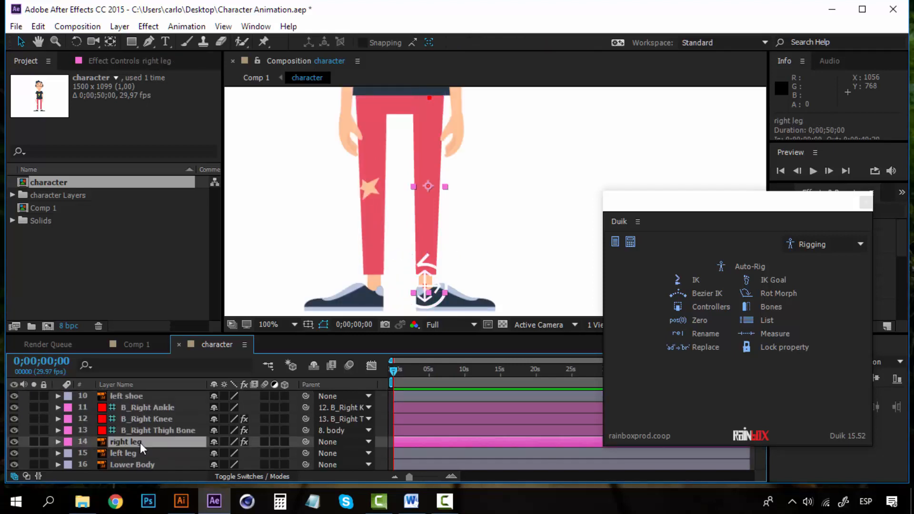
click(139, 450)
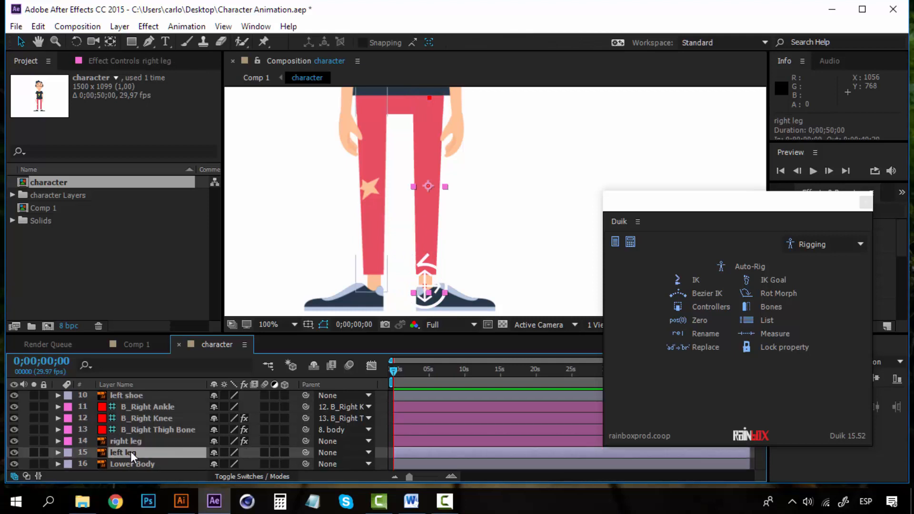
click(313, 365)
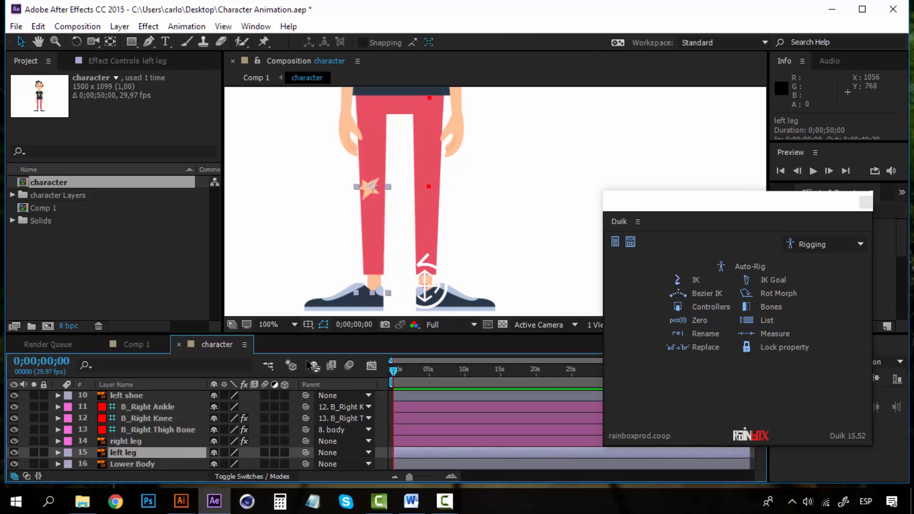
click(142, 441)
click(136, 449)
click(34, 452)
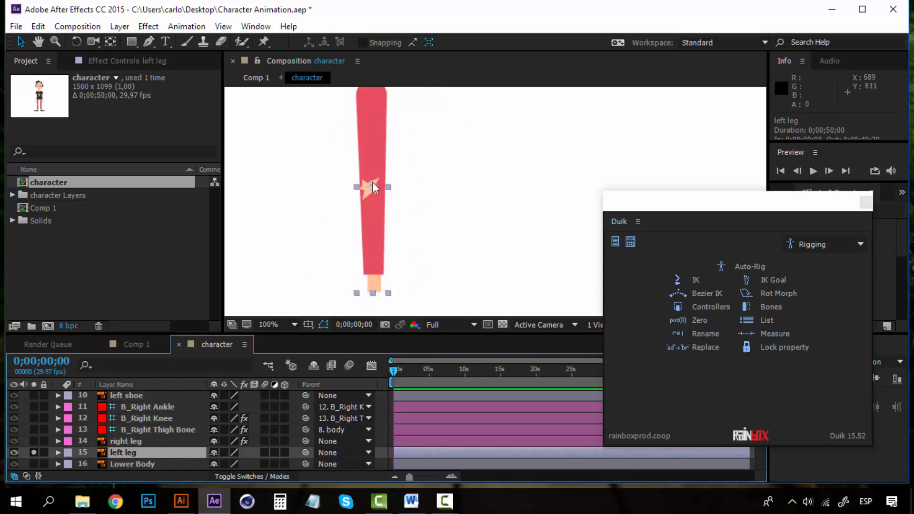
drag(373, 144, 448, 195)
scroll(373, 205, up, 1)
scroll(391, 207, down, 1)
scroll(397, 207, up, 1)
drag(391, 215, 337, 198)
scroll(405, 229, down, 1)
Place puppet pins on the left leg, from its top down to the ankle.
click(263, 41)
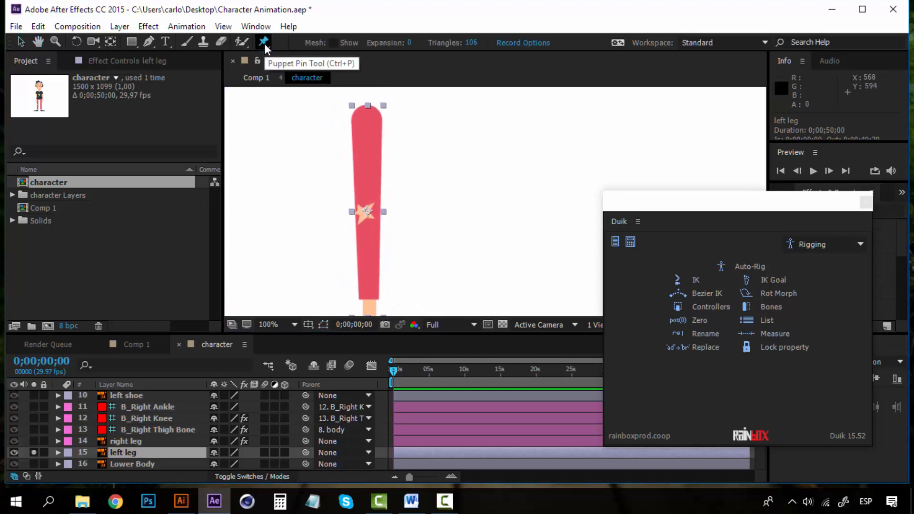
click(366, 118)
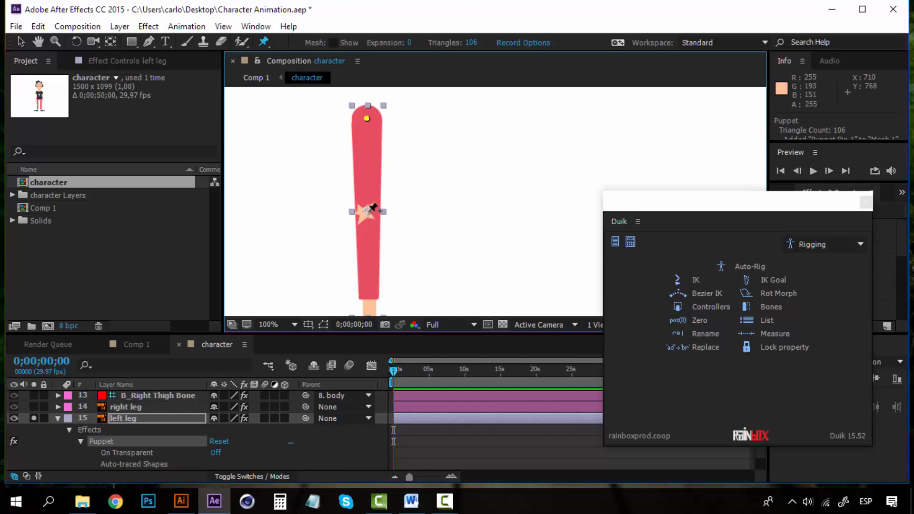
drag(370, 261, 370, 197)
click(370, 247)
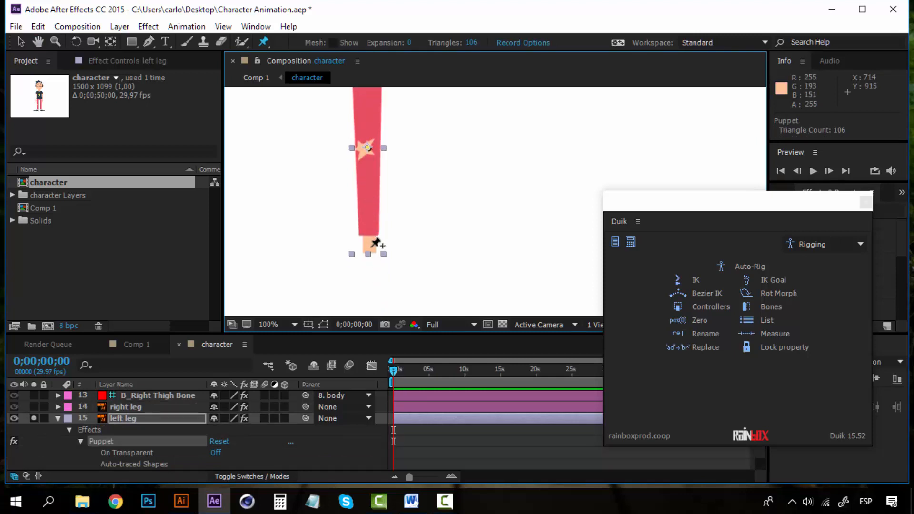
scroll(110, 447, down, 1)
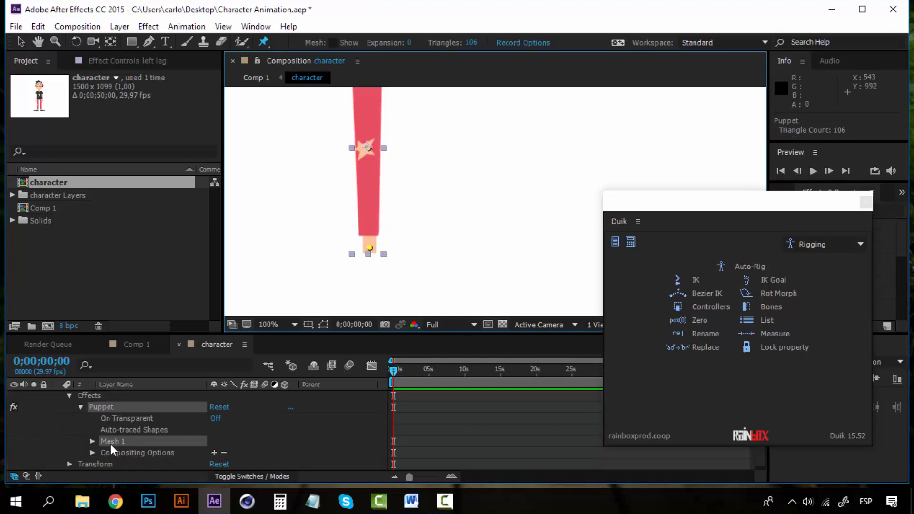
scroll(105, 425, up, 1)
scroll(113, 434, down, 1)
Expand the puppet mesh's pins and rename Puppet Pin 3 to 'Left ankle'.
click(93, 441)
scroll(117, 430, down, 1)
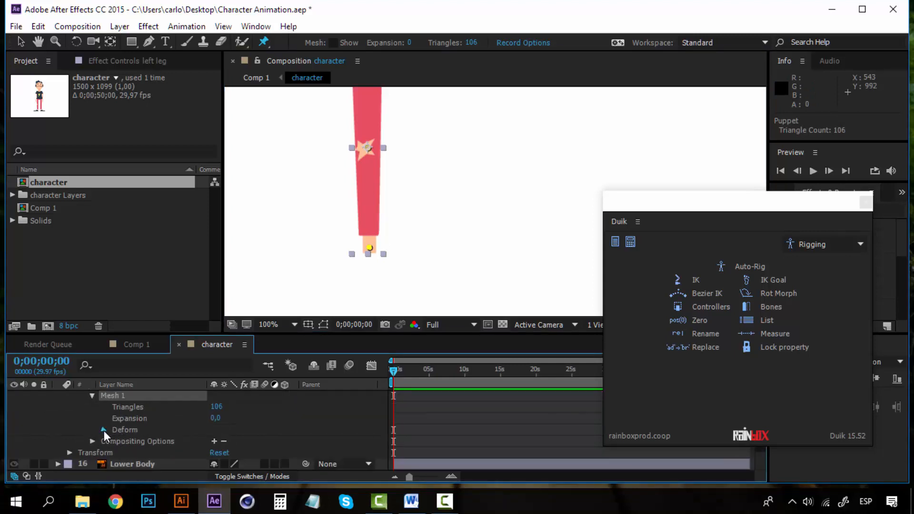
click(104, 430)
scroll(119, 431, down, 1)
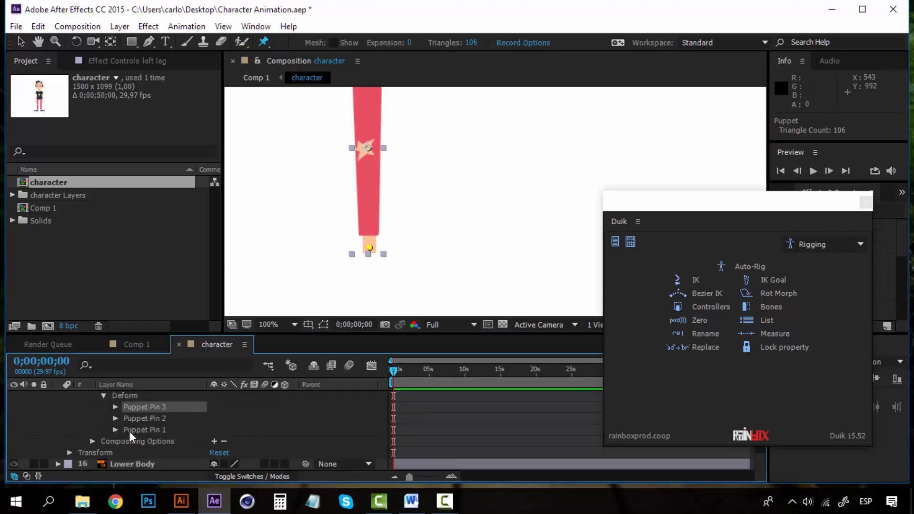
right_click(152, 407)
click(211, 363)
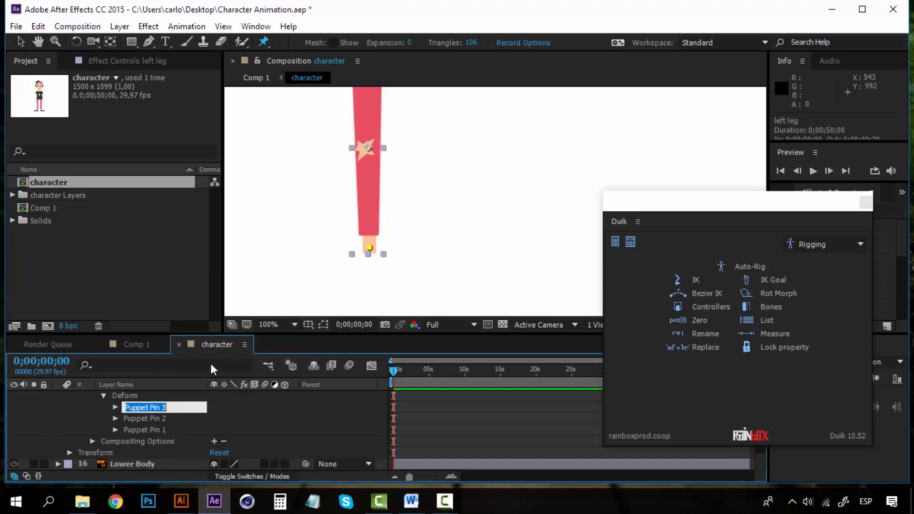
text(Left ankle)
Rename Puppet Pin 2 to 'left knee' and Puppet Pin 1 to 'left thigh'.
right_click(154, 418)
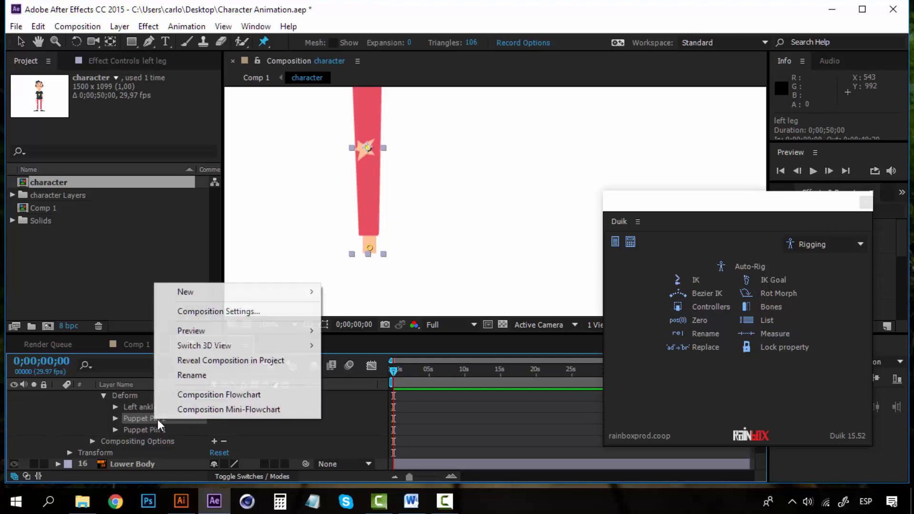
click(215, 374)
text(left knee)
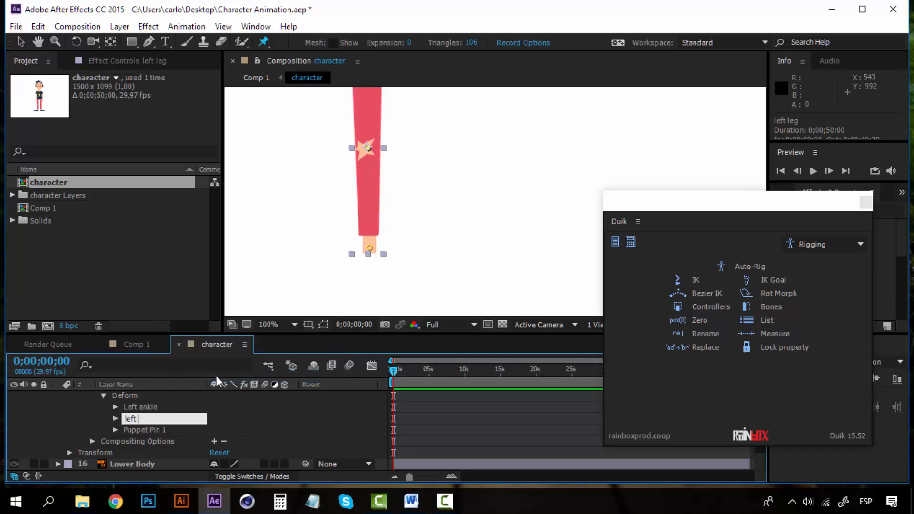
right_click(147, 430)
click(192, 388)
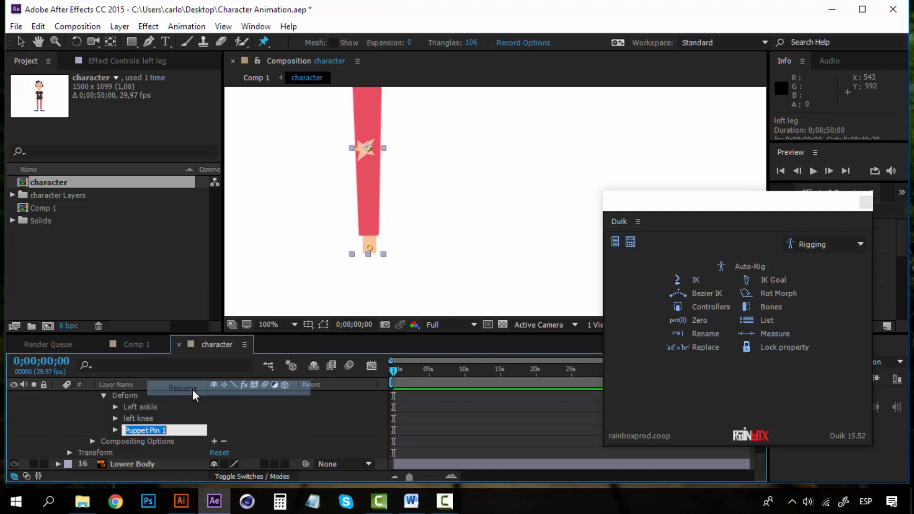
text(left thigh)
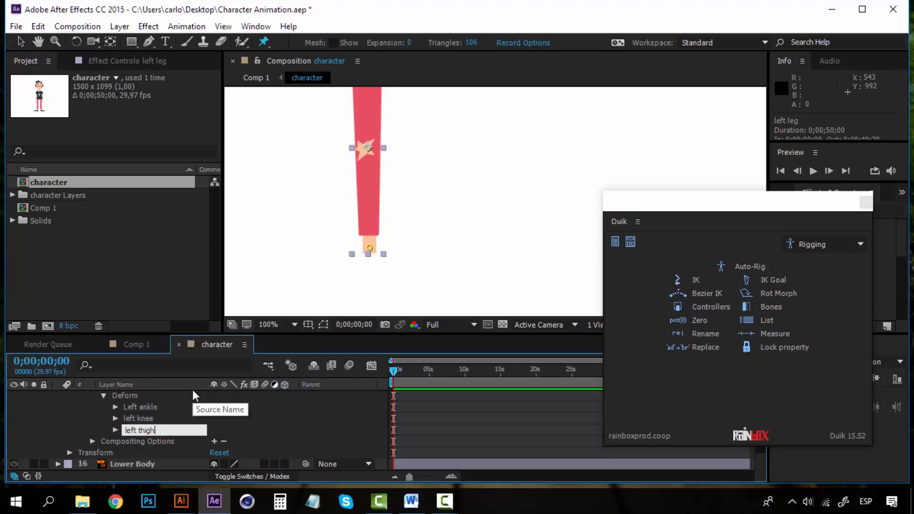
key(Return)
scroll(147, 418, up, 3)
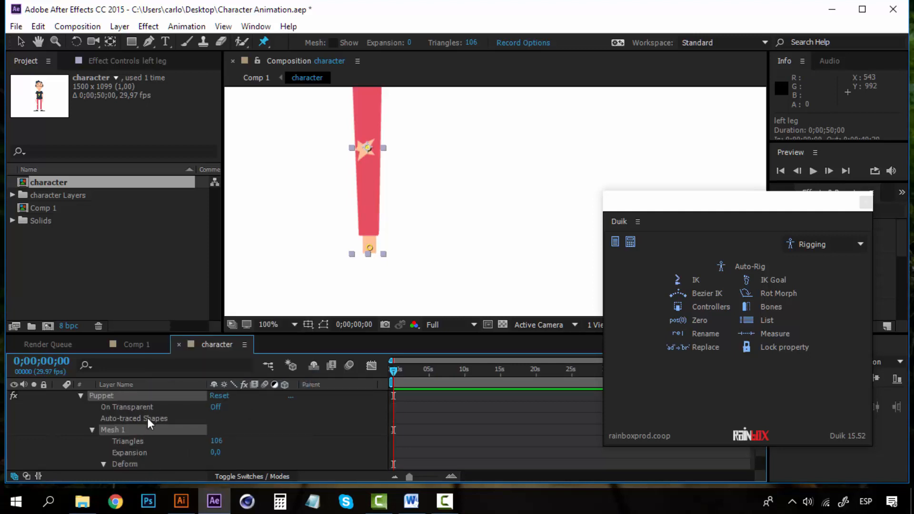
scroll(148, 418, up, 2)
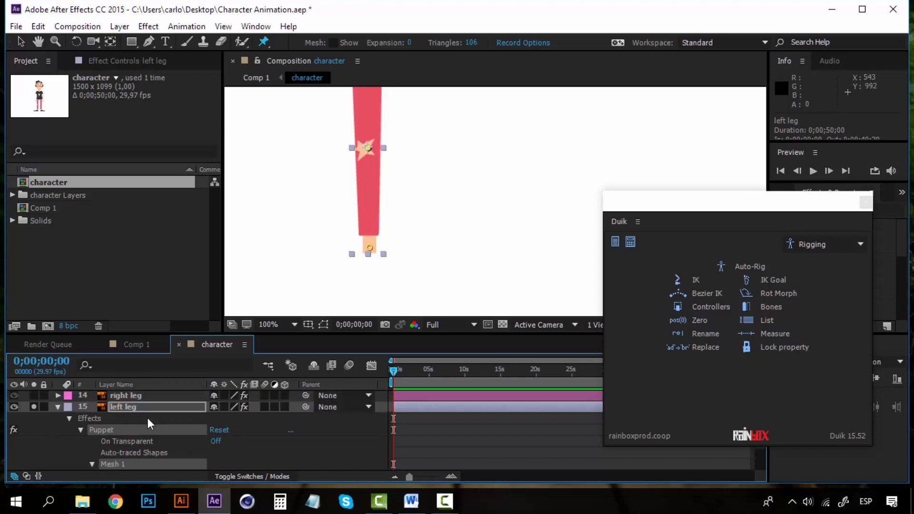
Collapse the left leg's effects, create Duik bones from its pins, and check B_Left ankle, knee, thigh.
click(69, 419)
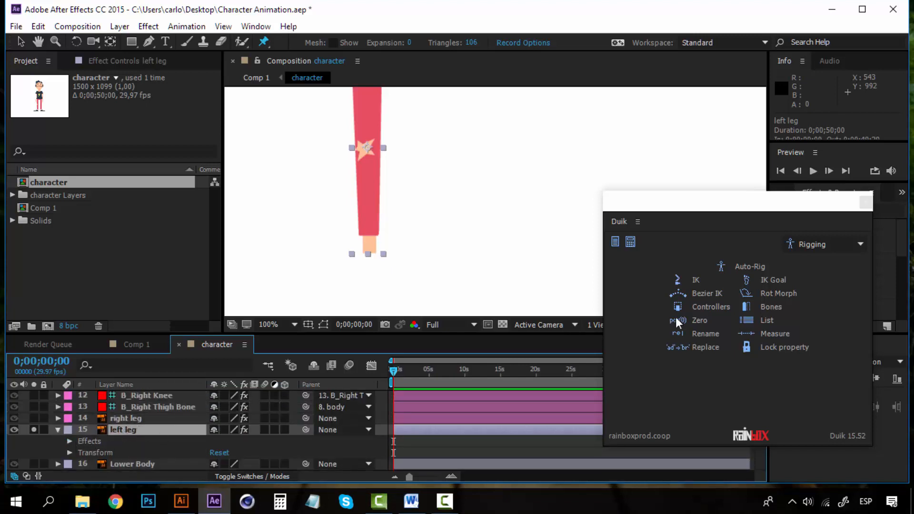
click(773, 308)
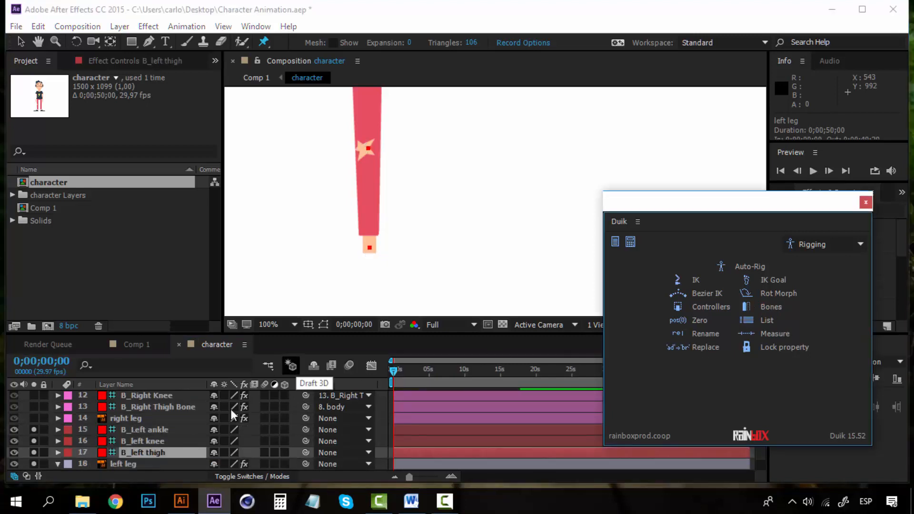
click(159, 434)
click(155, 440)
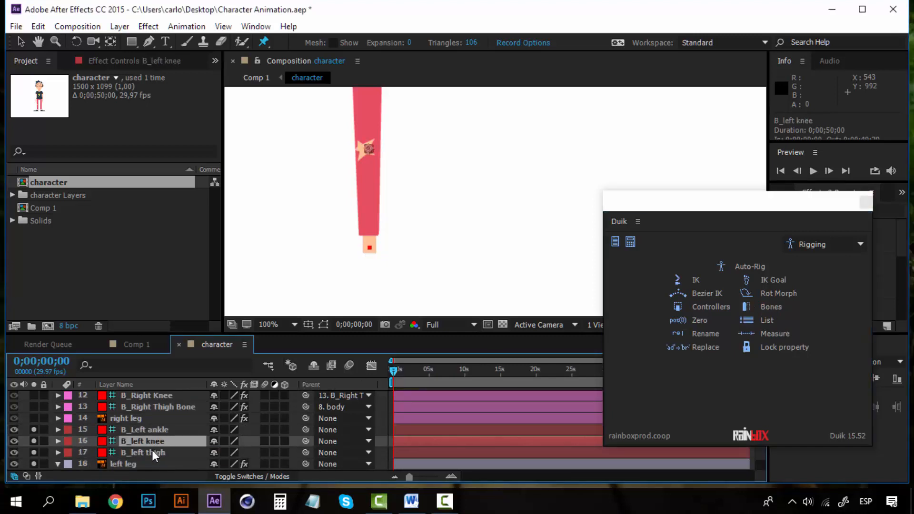
click(152, 449)
click(153, 429)
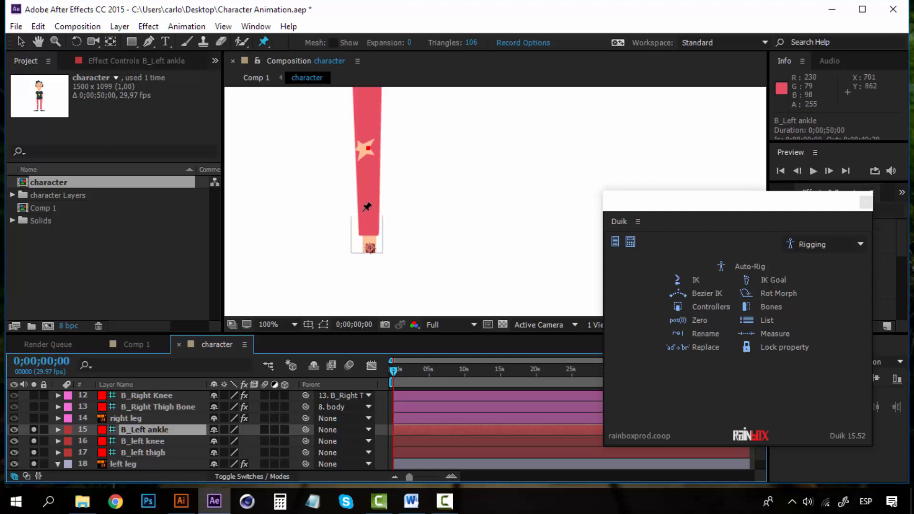
Pan the view to the leg's top and reselect the B_Left ankle bone layer.
key(h)
mouse_move(355, 212)
mouse_down()
mouse_move(379, 275)
mouse_move(362, 219)
mouse_up()
key(ctrl+p)
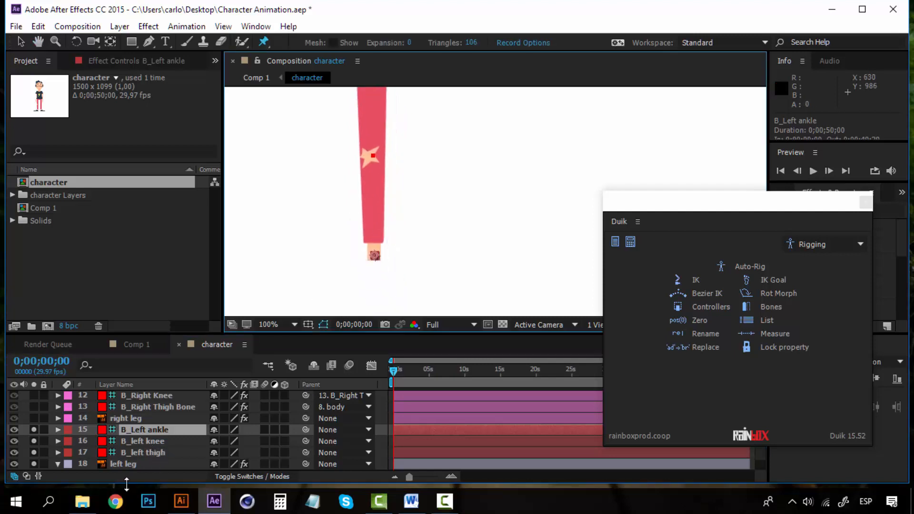
click(150, 450)
click(153, 431)
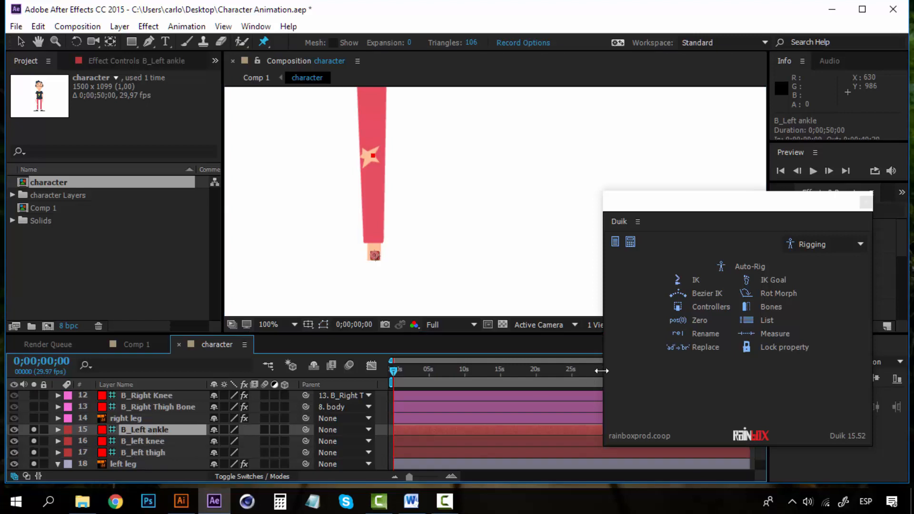
Create a Duik controller for the left ankle bone, then select the B_Left ankle layer.
click(714, 304)
click(780, 398)
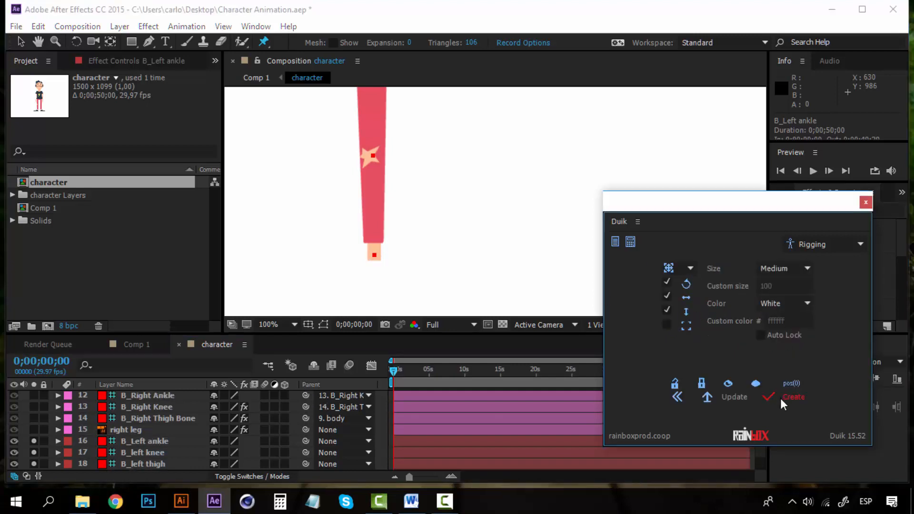
scroll(141, 427, up, 3)
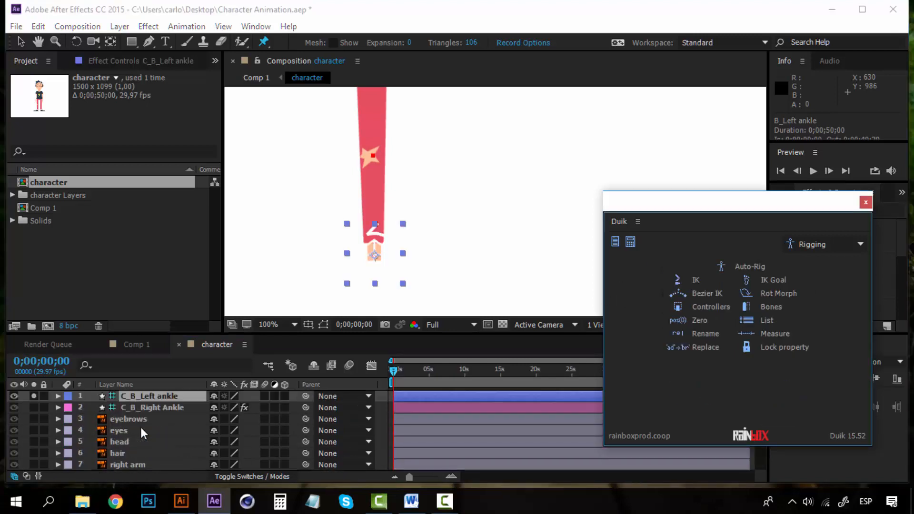
click(152, 395)
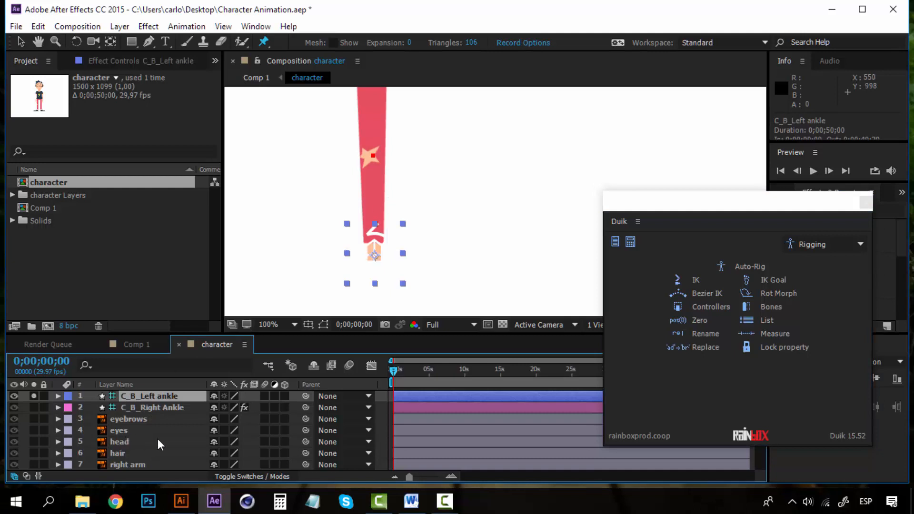
scroll(158, 438, down, 5)
scroll(158, 438, up, 1)
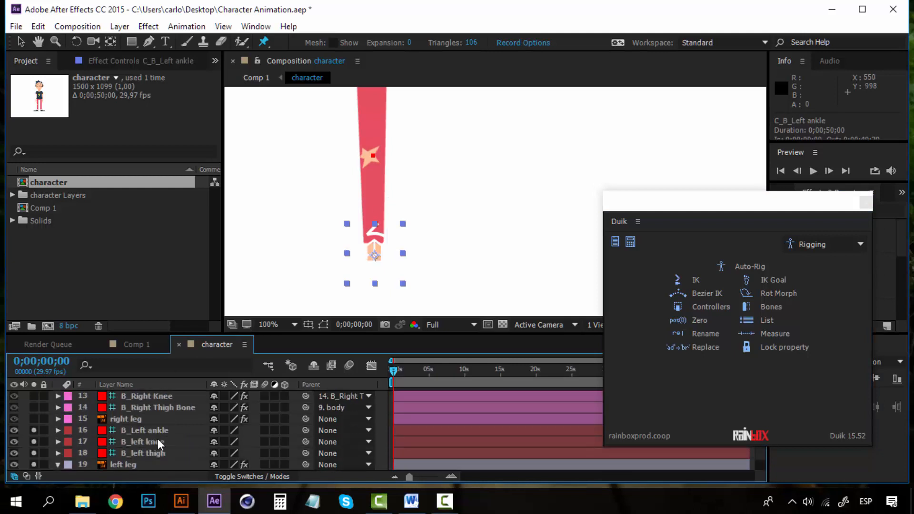
click(167, 431)
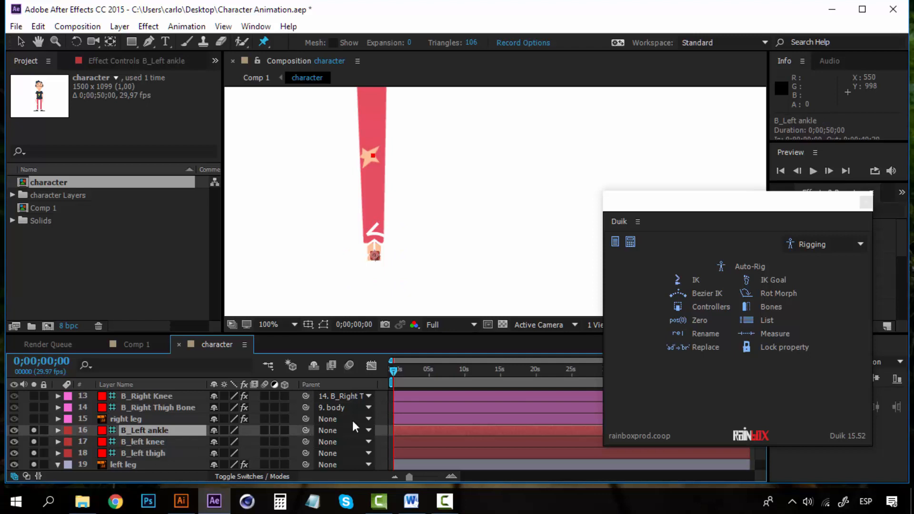
Parent B_Left ankle to B_left knee, knee to thigh, thigh to body, then select all three bones.
drag(306, 429, 157, 443)
drag(307, 441, 169, 451)
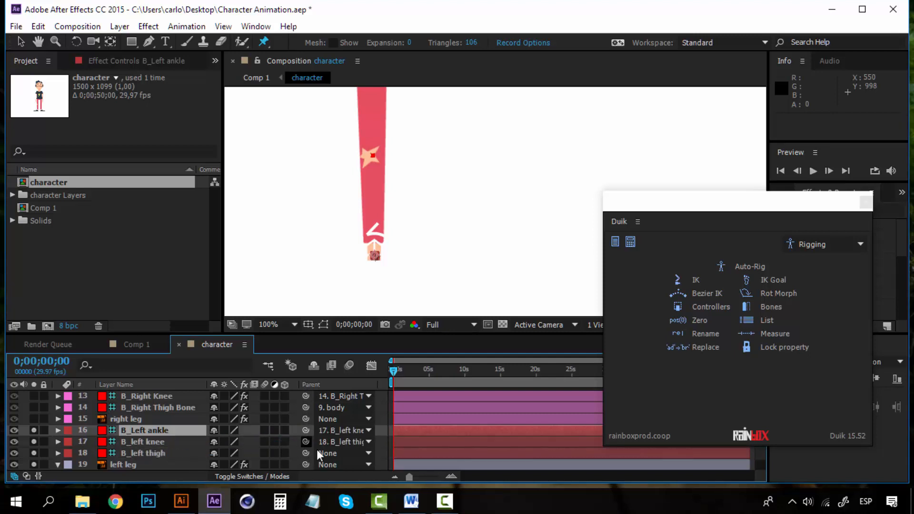
click(347, 454)
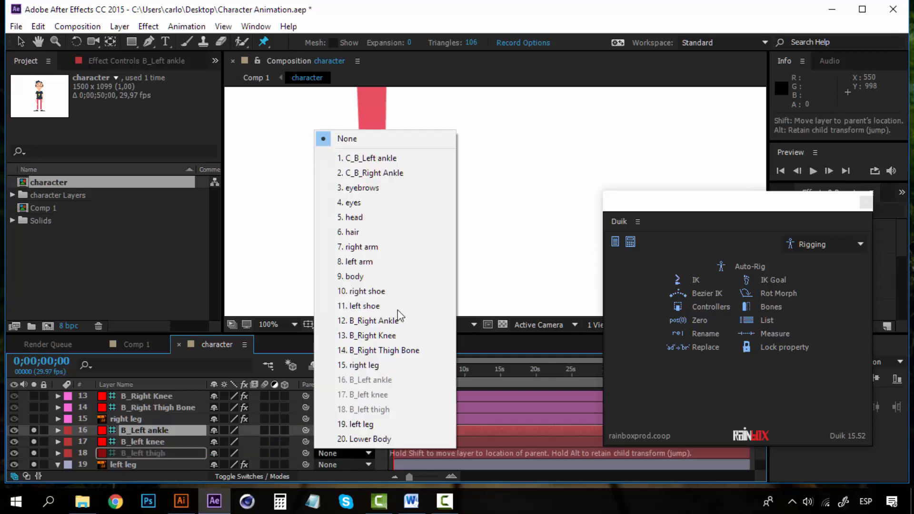
click(362, 278)
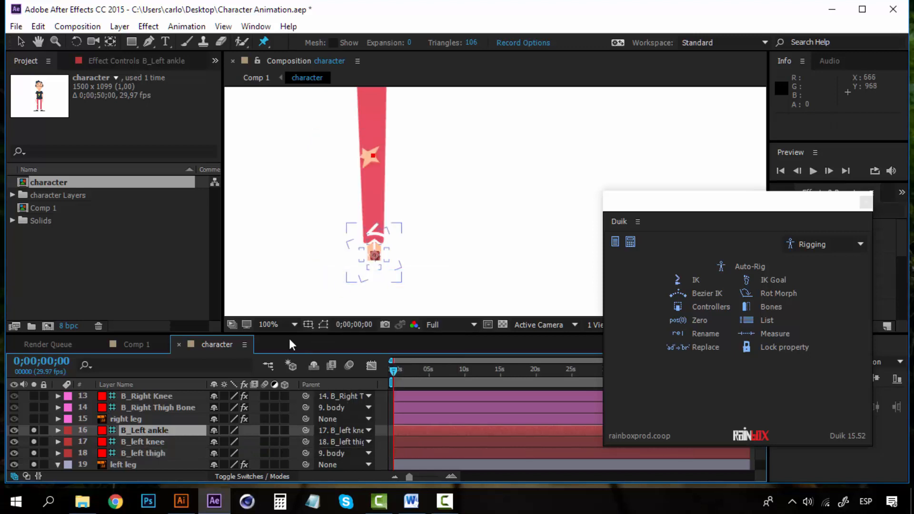
click(157, 453)
ctrl+click(158, 440)
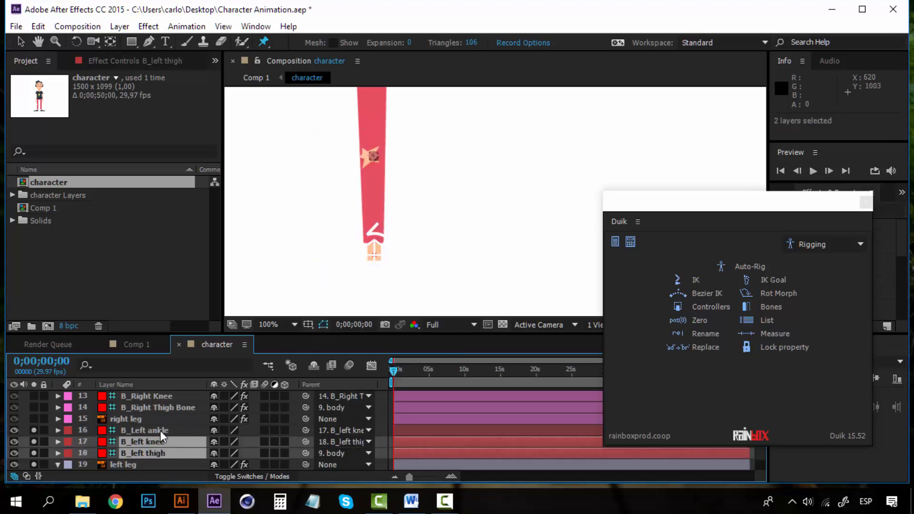
ctrl+click(161, 430)
scroll(161, 428, up, 5)
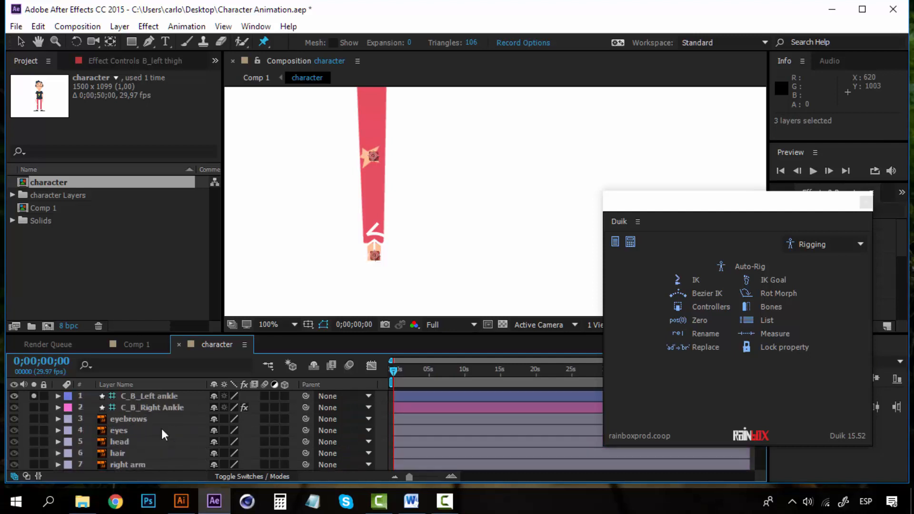
Create a Duik IK on the left leg bones driven by the C_B_Left ankle controller.
ctrl+click(161, 395)
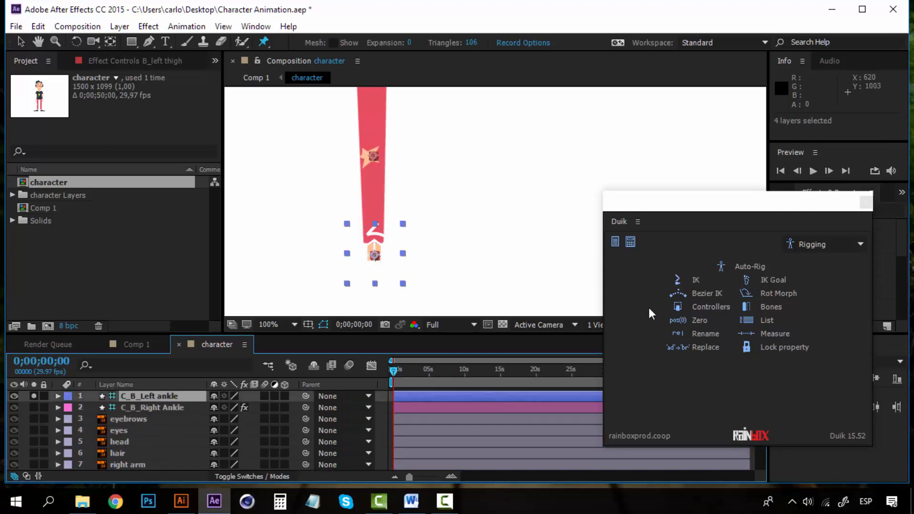
click(696, 279)
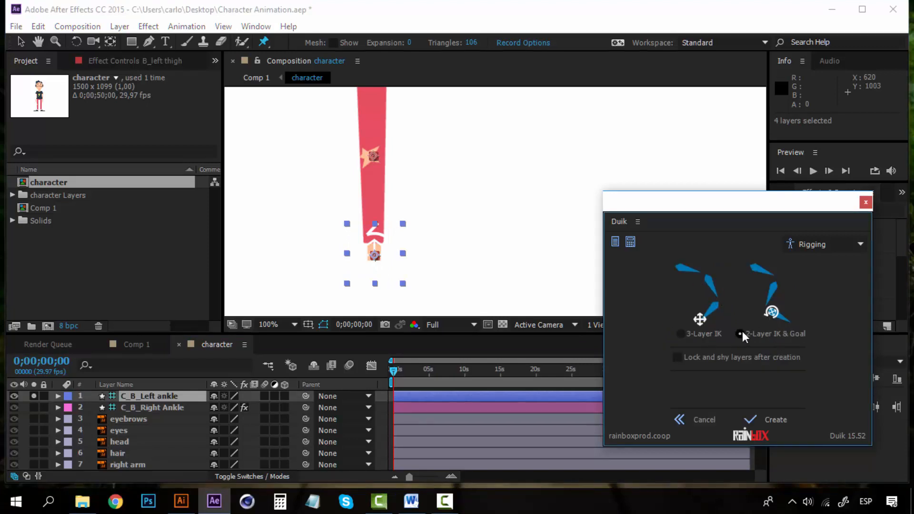
click(772, 418)
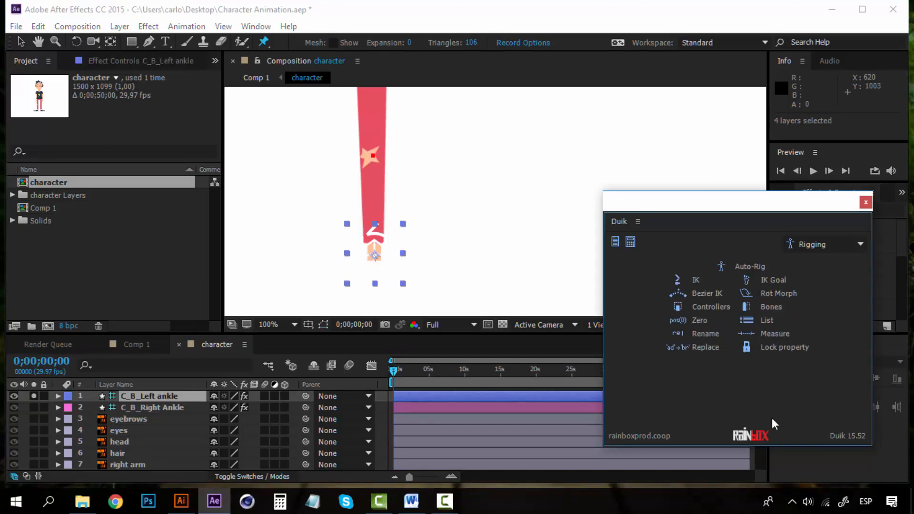
Drag the ankle controller to test the leg bend, undo it, and select B_left thigh.
click(21, 42)
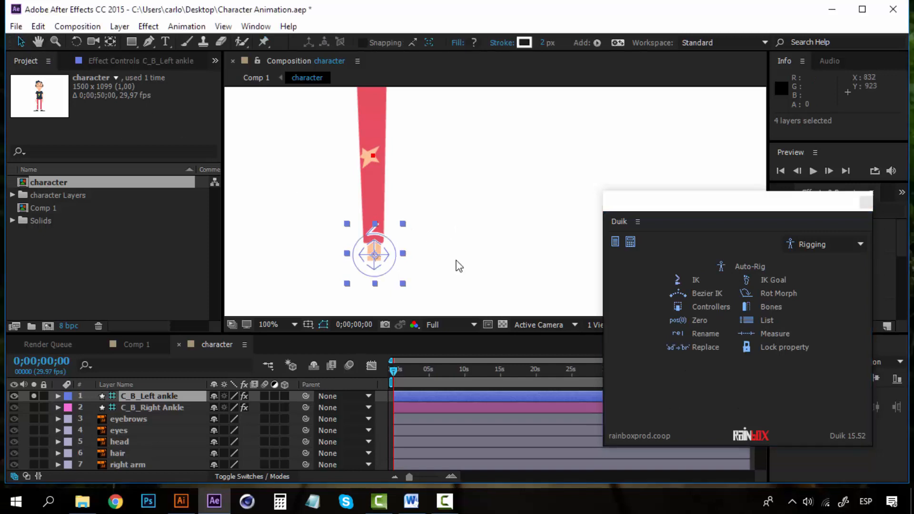
drag(385, 240, 355, 215)
key(ctrl+z)
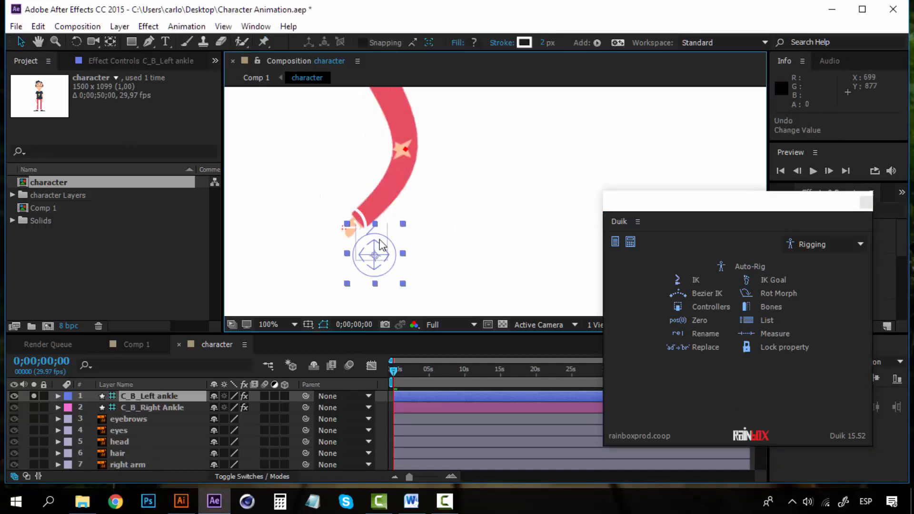
scroll(139, 438, down, 5)
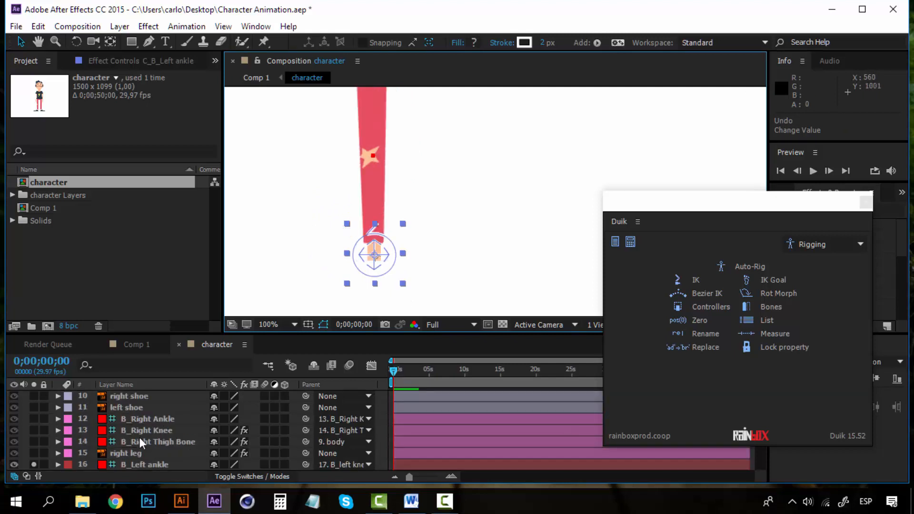
click(141, 418)
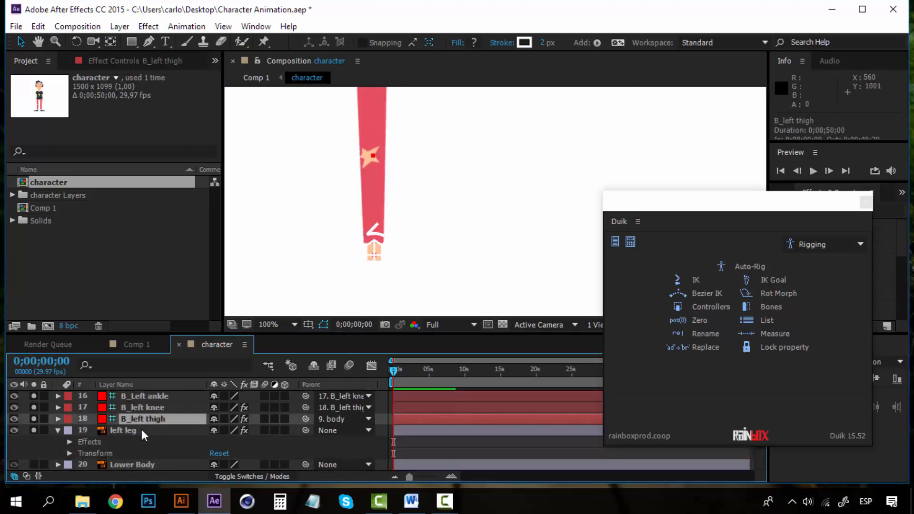
Label the left leg, its three bones and C_B_Left ankle Cyan, turning Solo off to show both legs.
click(141, 429)
click(57, 430)
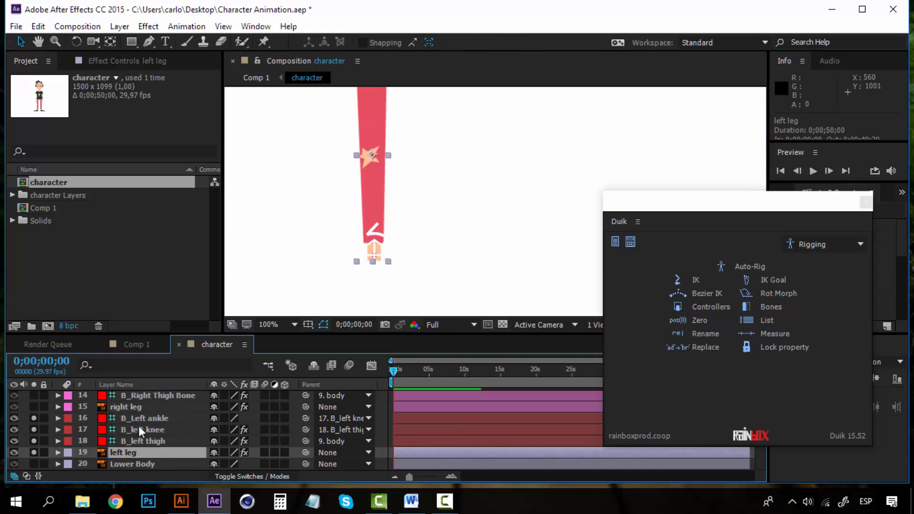
shift+click(140, 421)
scroll(138, 435, up, 5)
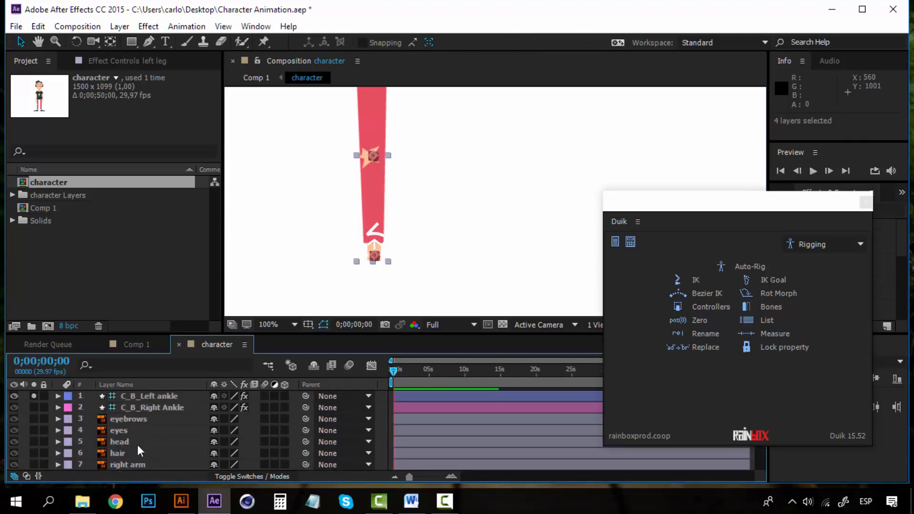
ctrl+click(150, 397)
click(38, 396)
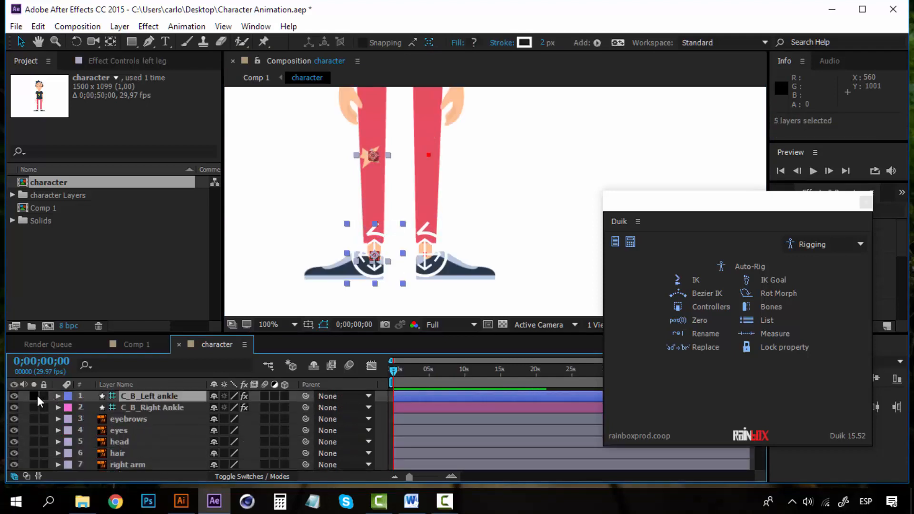
click(71, 397)
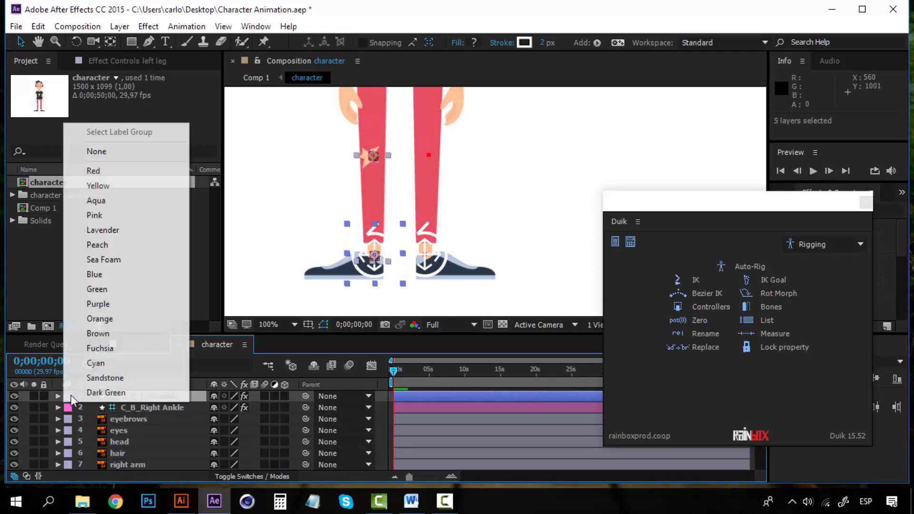
click(116, 364)
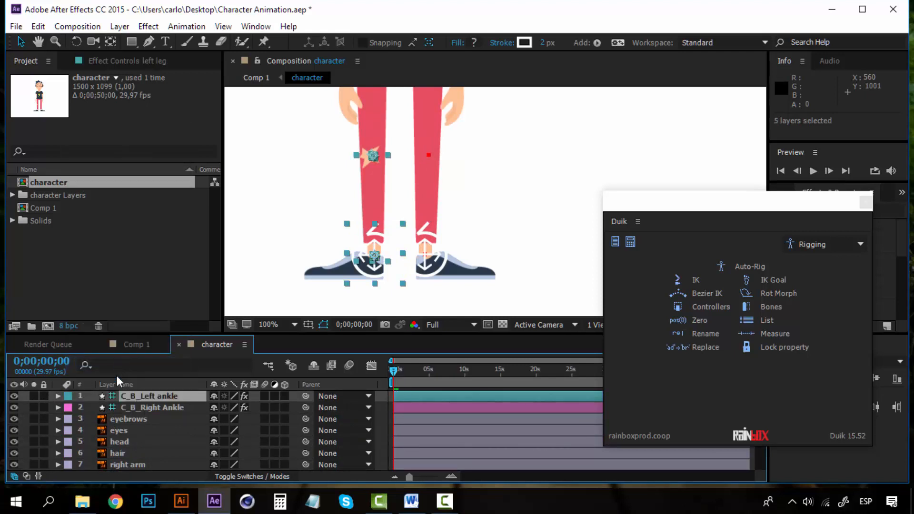
scroll(128, 421, down, 5)
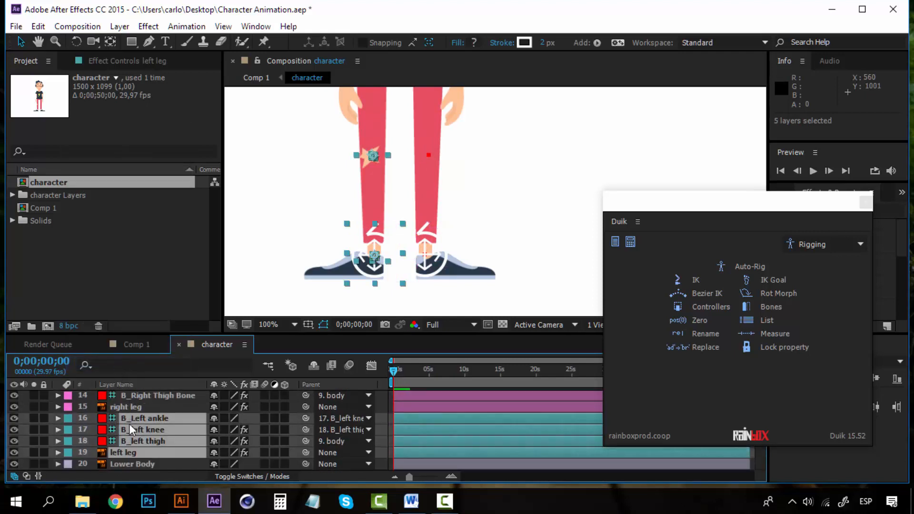
click(132, 464)
scroll(132, 432, up, 4)
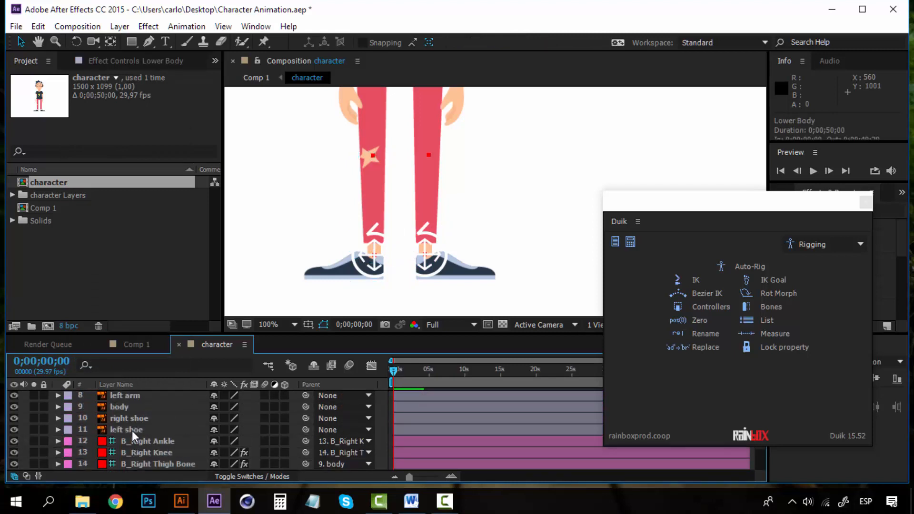
Pan up to the torso and solo the right arm layer.
key(space)
drag(449, 150, 382, 296)
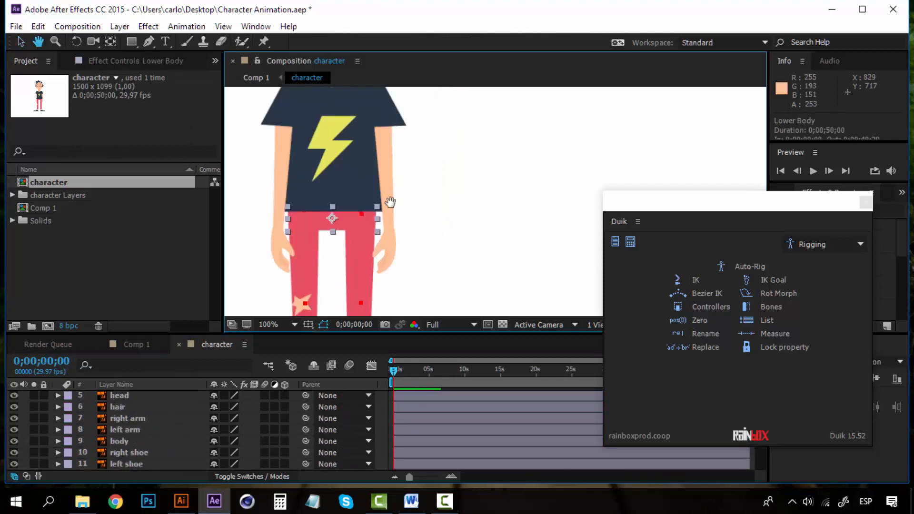
drag(391, 178, 400, 217)
click(140, 417)
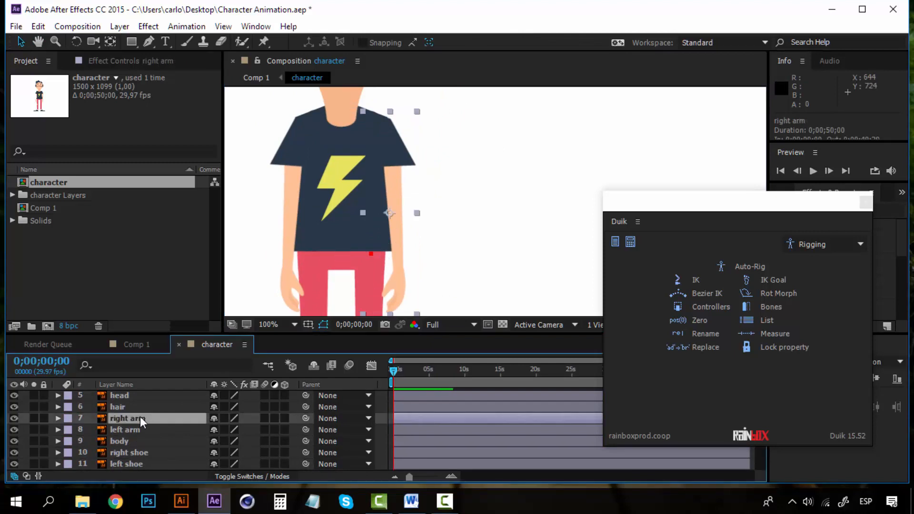
click(33, 418)
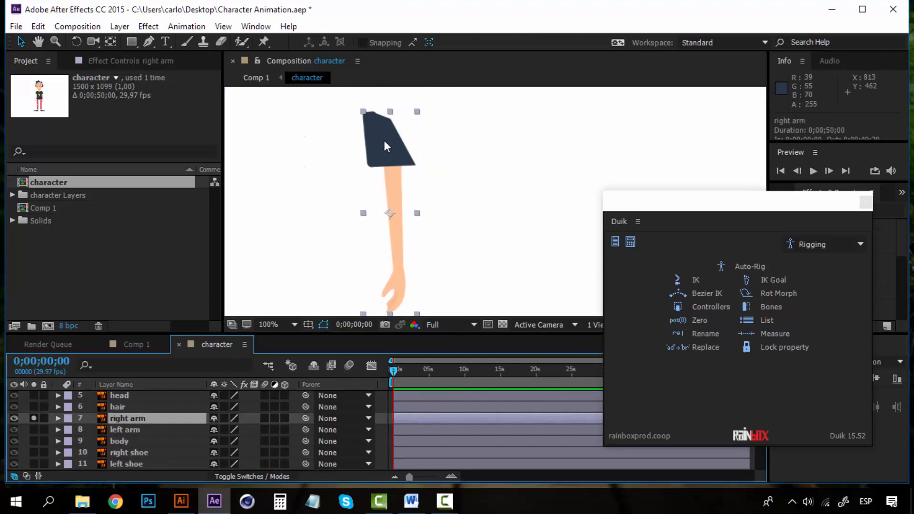
Zoom to 200% around the top of the right arm and pick the Puppet Pin tool.
key(period)
key(space)
drag(346, 169, 450, 248)
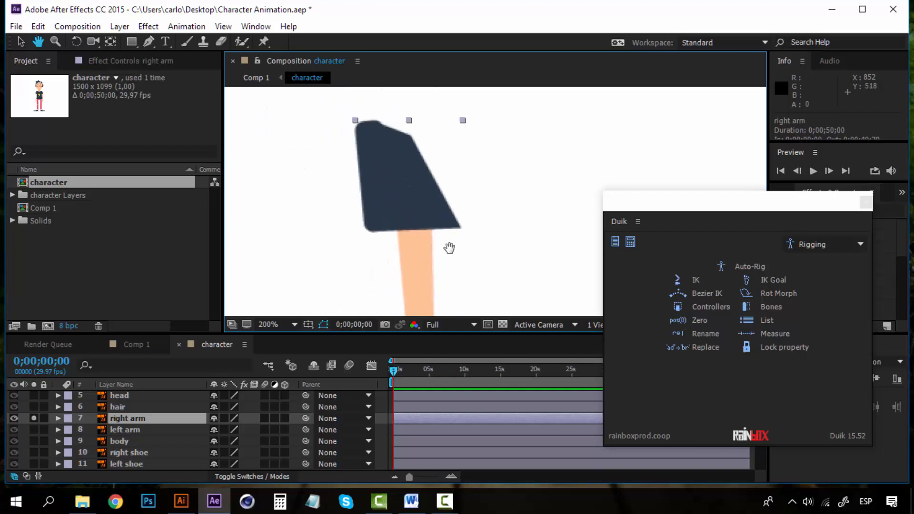
click(264, 42)
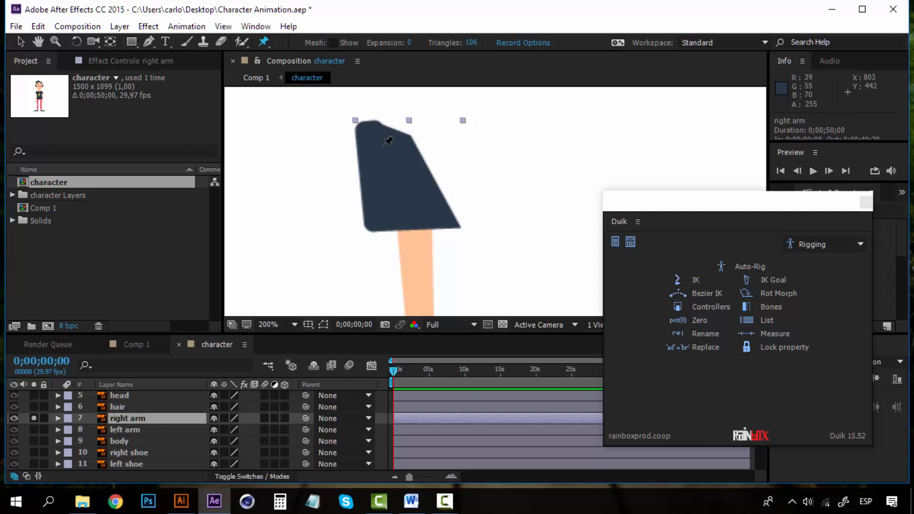
Place puppet pins on the right arm's shoulder, elbow and hand.
click(383, 150)
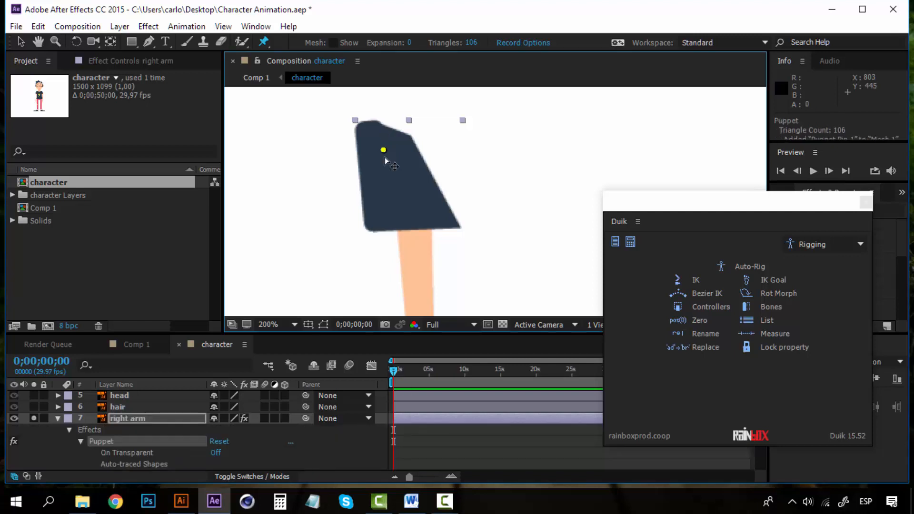
drag(416, 251, 404, 103)
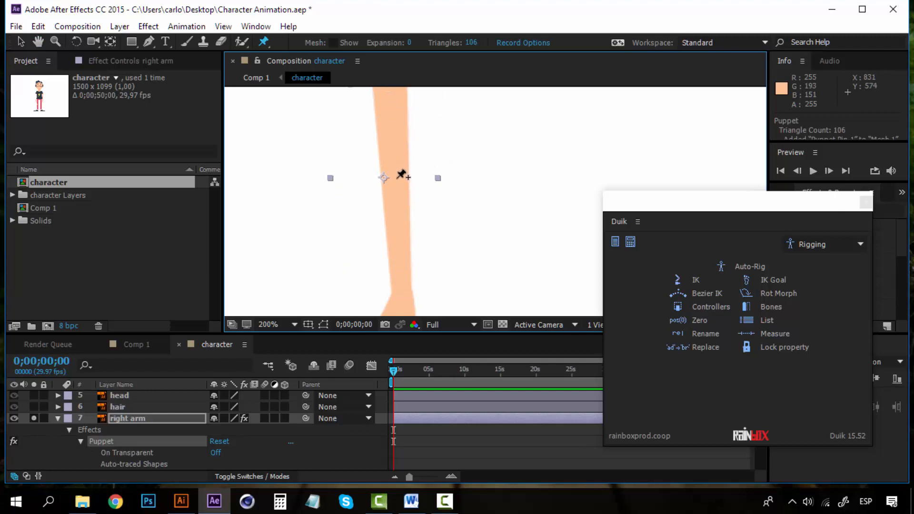
click(396, 178)
drag(403, 248, 401, 142)
click(397, 229)
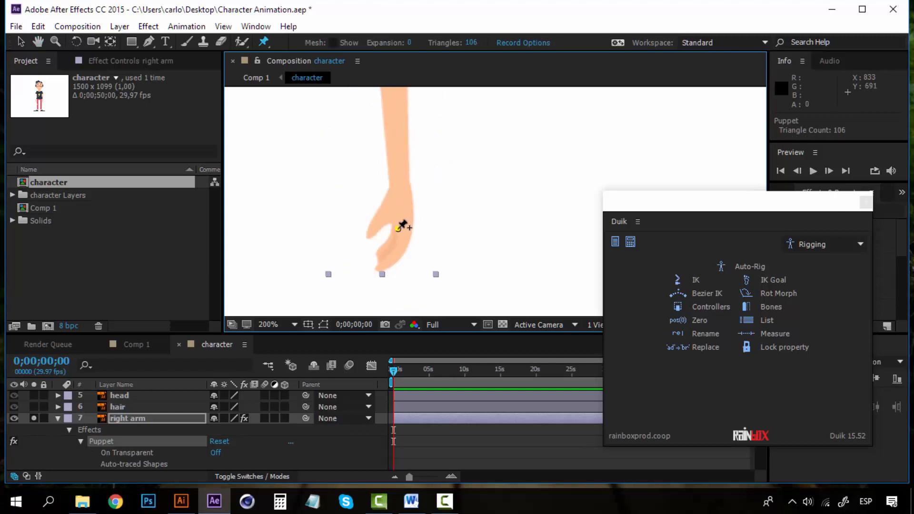
Zoom out to 100% and expand Mesh 1 > Deform to list the puppet pins.
scroll(115, 460, down, 3)
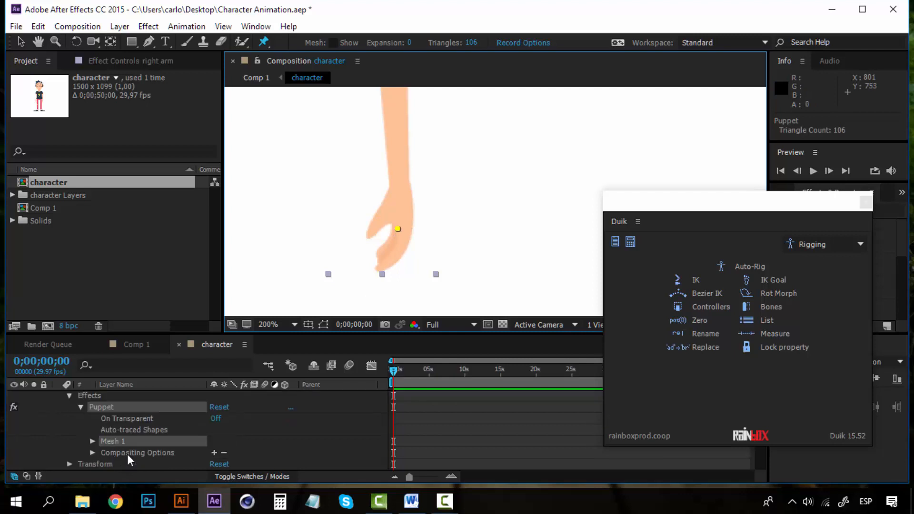
click(92, 440)
key(comma)
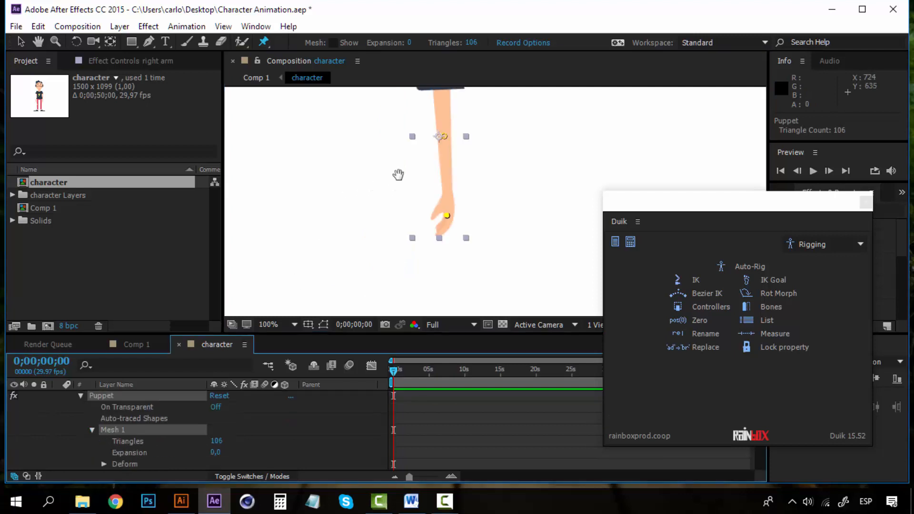
drag(398, 175, 367, 248)
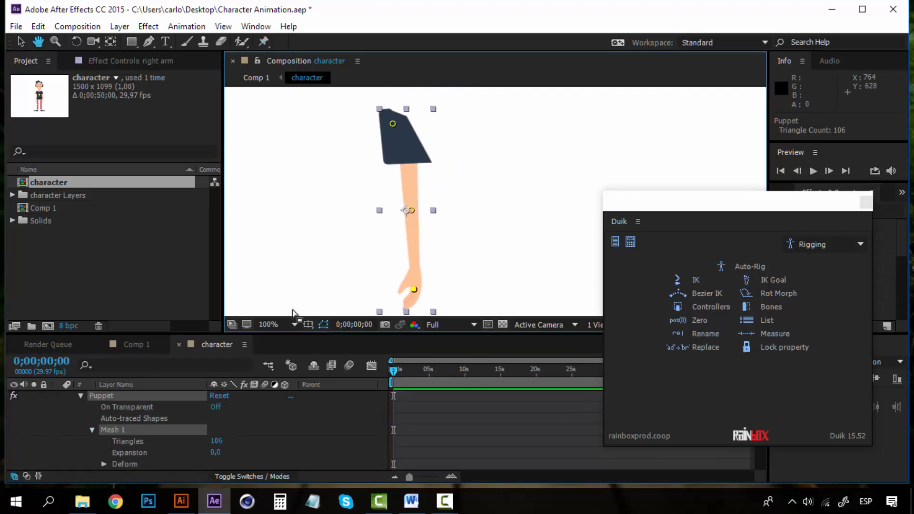
click(103, 464)
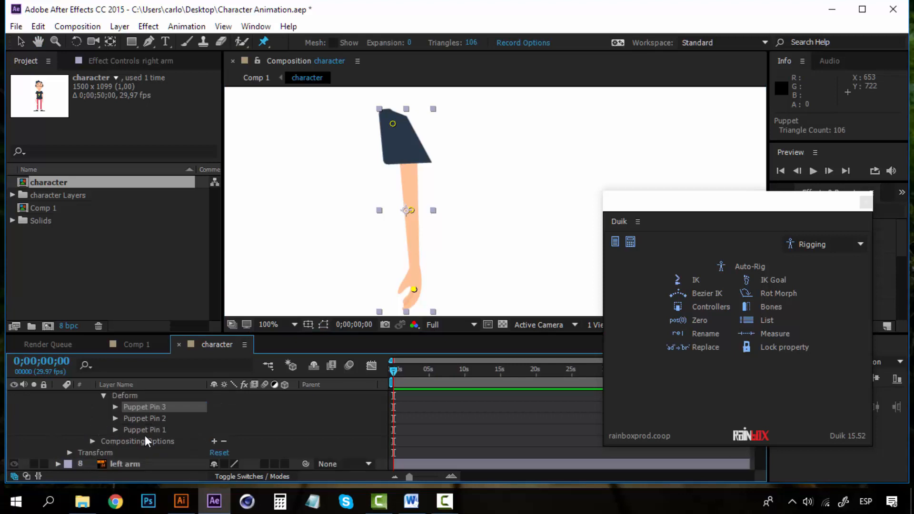
Rename Puppet Pin 3 to 'right hand' and Puppet Pin 2 to 'right elbow'.
right_click(155, 407)
click(210, 364)
text(right hand)
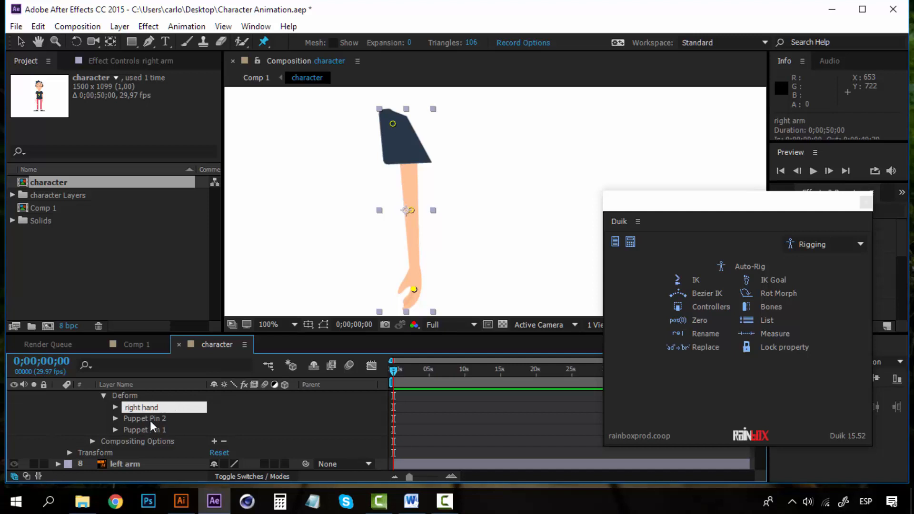
click(150, 421)
right_click(150, 421)
click(199, 376)
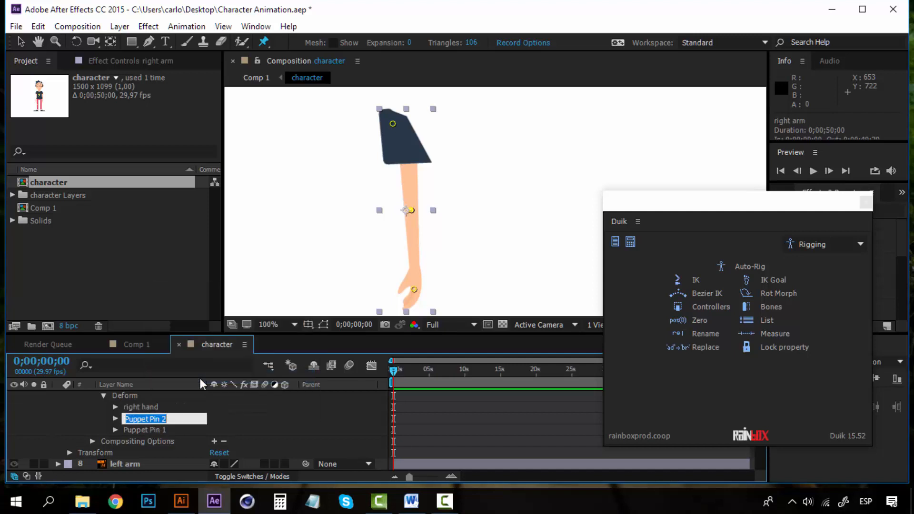
text(right elbow)
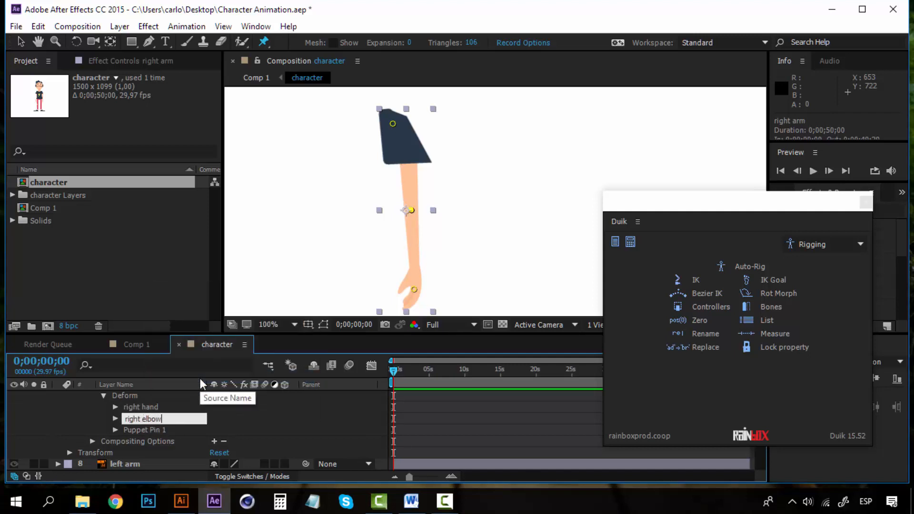
Rename Puppet Pin 1 to 'right shoulder' and collapse the right arm layer.
click(145, 430)
right_click(145, 430)
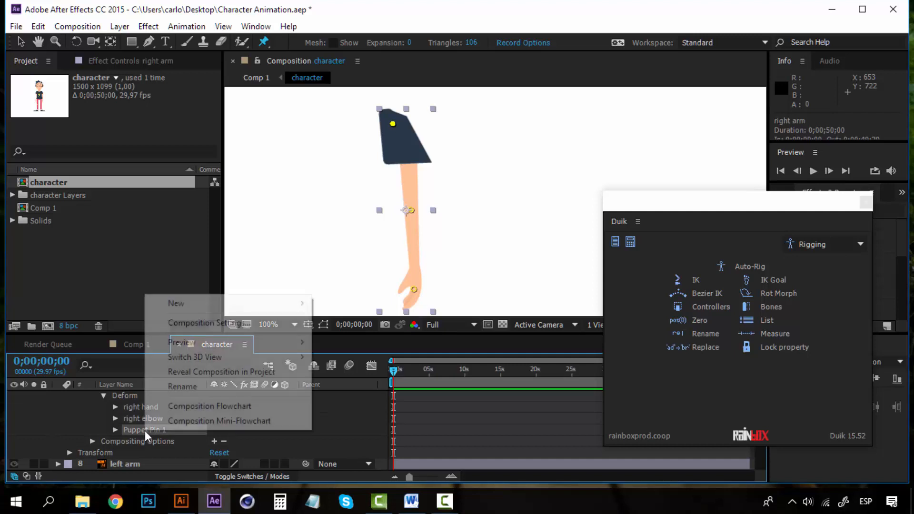
click(183, 386)
text(right )
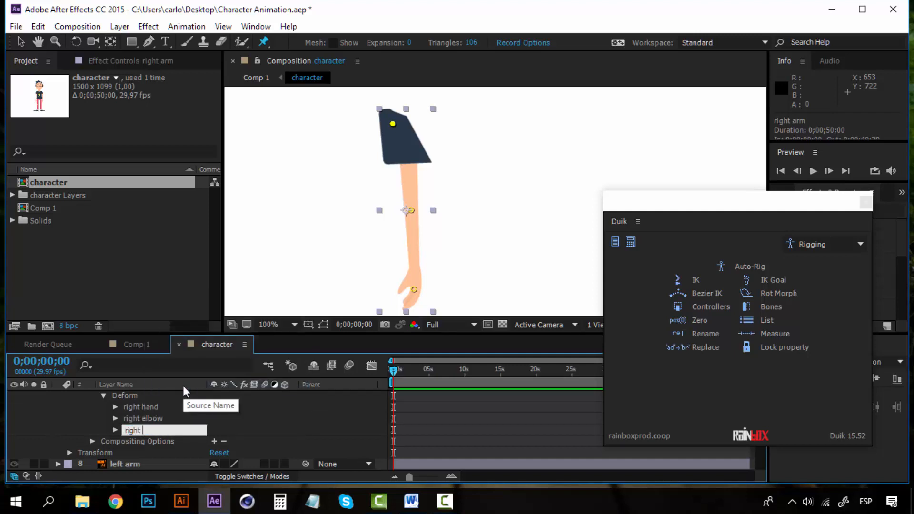
text(shoulder)
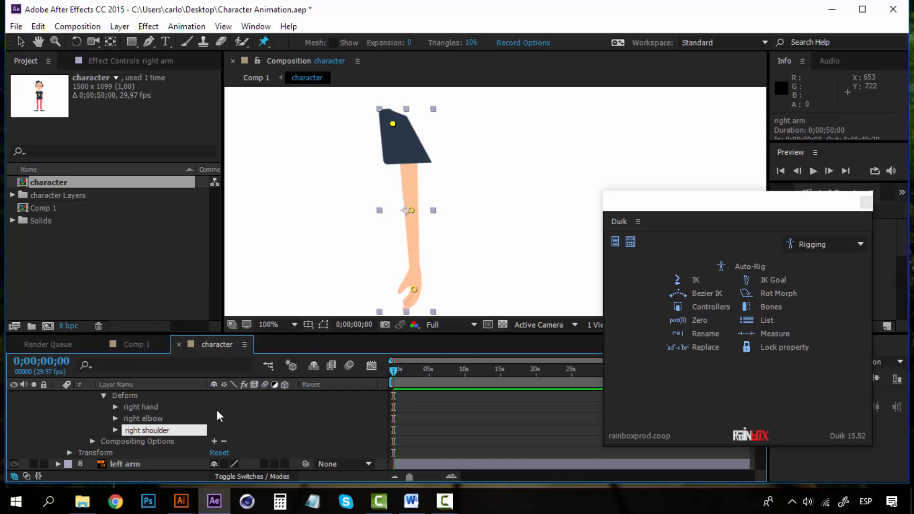
key(Return)
scroll(144, 411, up, 5)
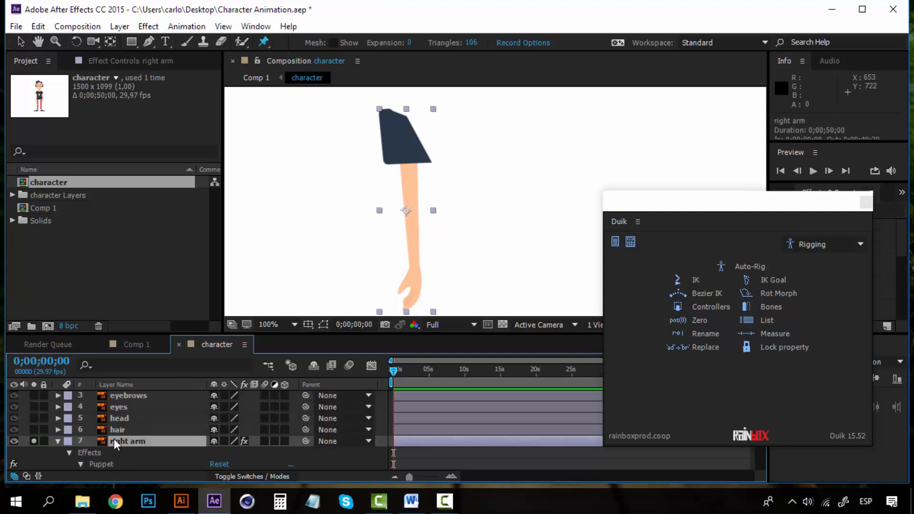
click(57, 441)
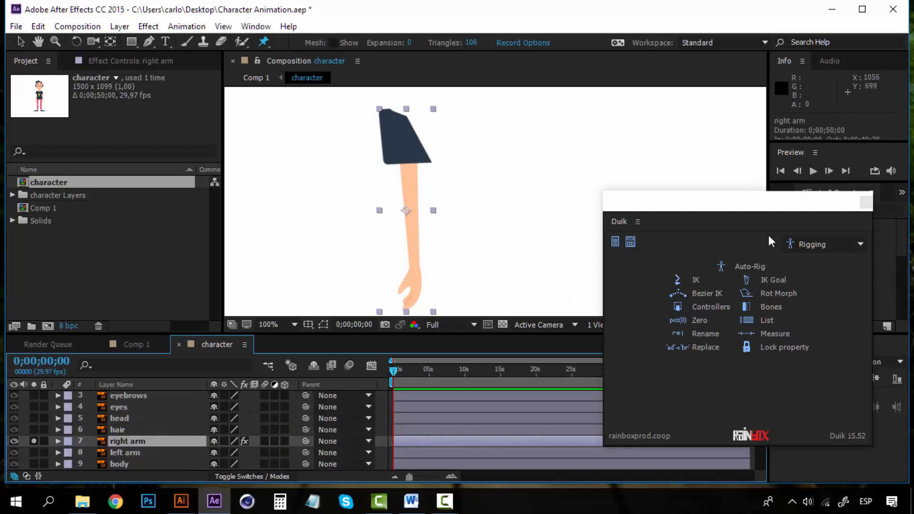
Create Duik bones on the three right-arm pins and a controller for B_right hand.
click(772, 306)
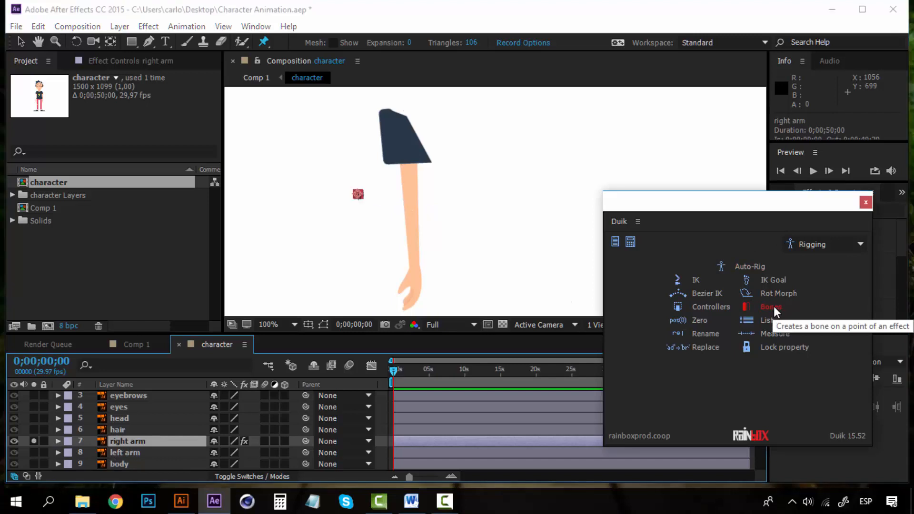
click(155, 438)
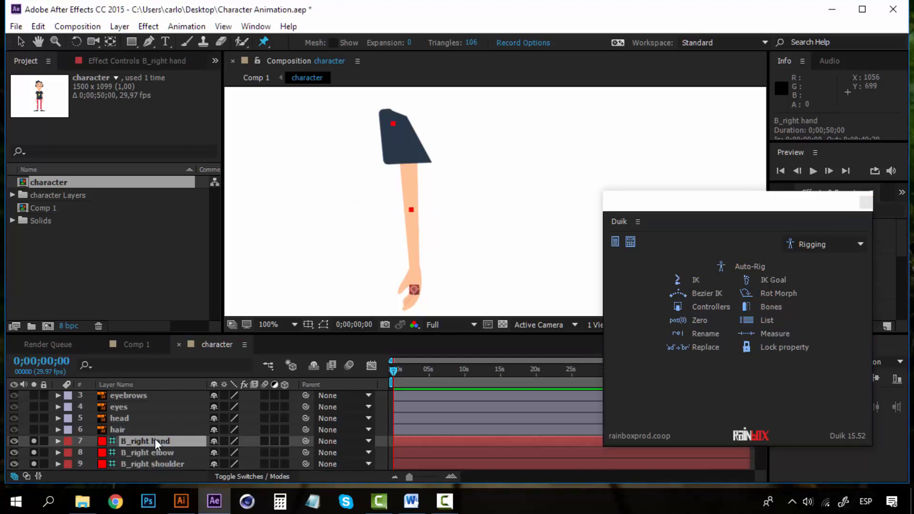
scroll(155, 438, down, 2)
click(155, 422)
click(152, 405)
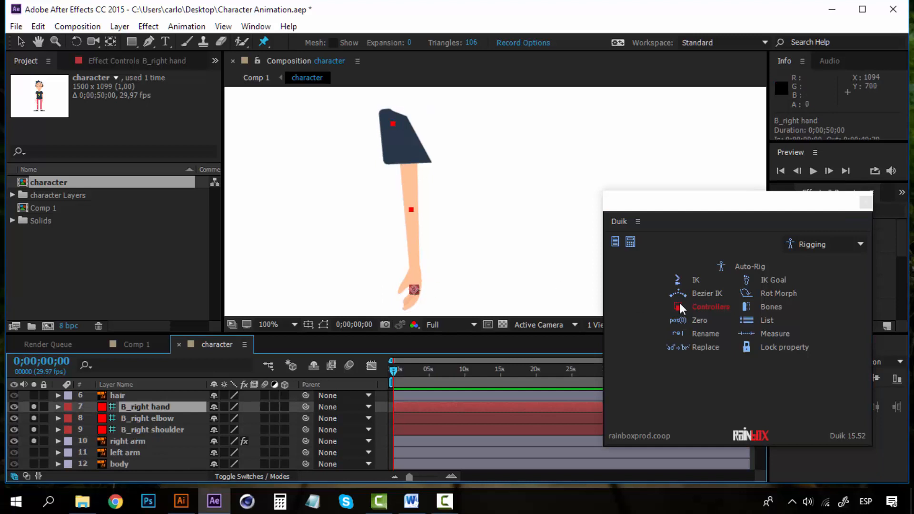
click(703, 304)
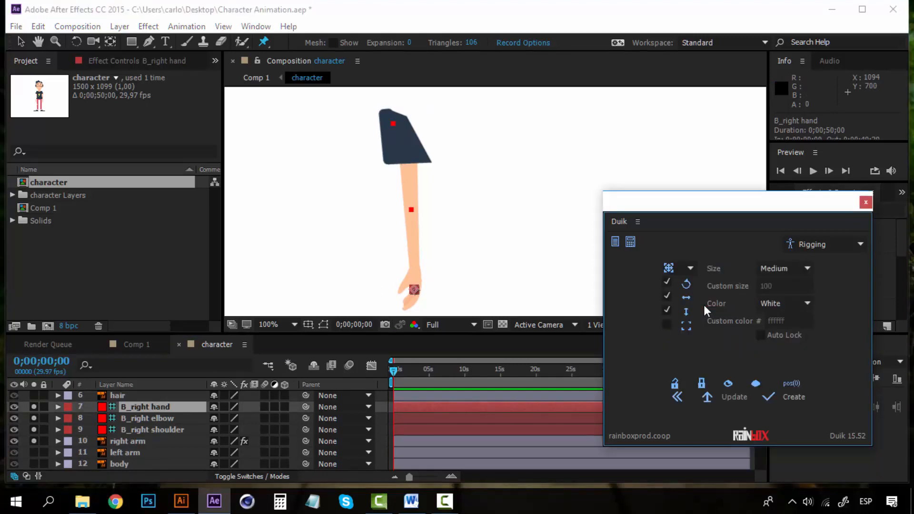
click(793, 397)
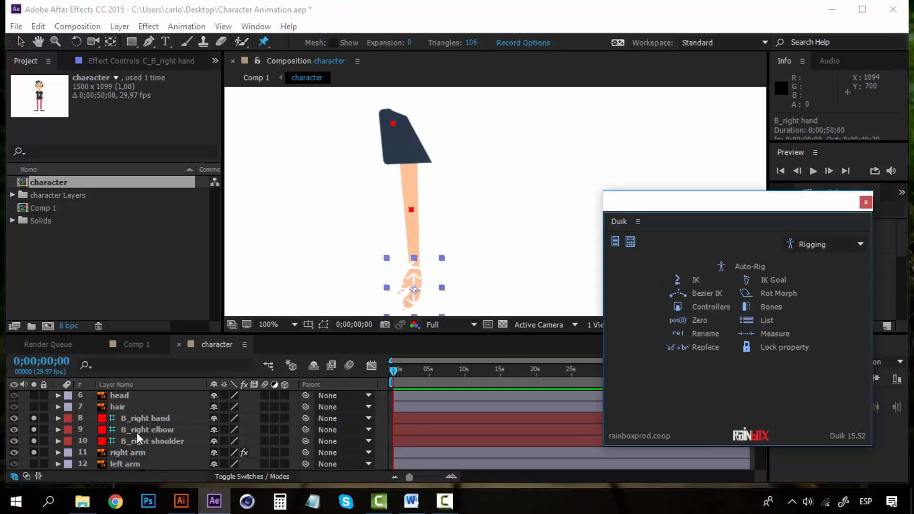
Parent B_right hand to B_right elbow, elbow to B_right shoulder, and shoulder to body.
click(150, 421)
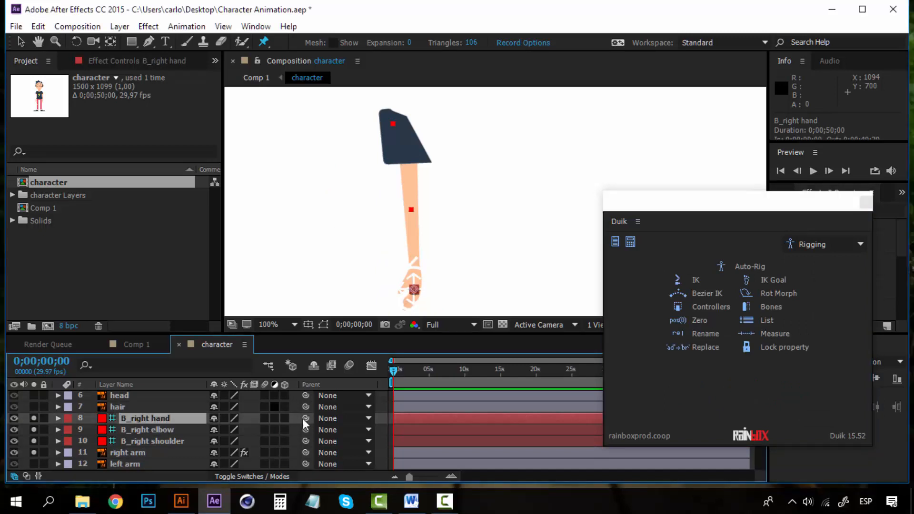
drag(306, 418, 179, 432)
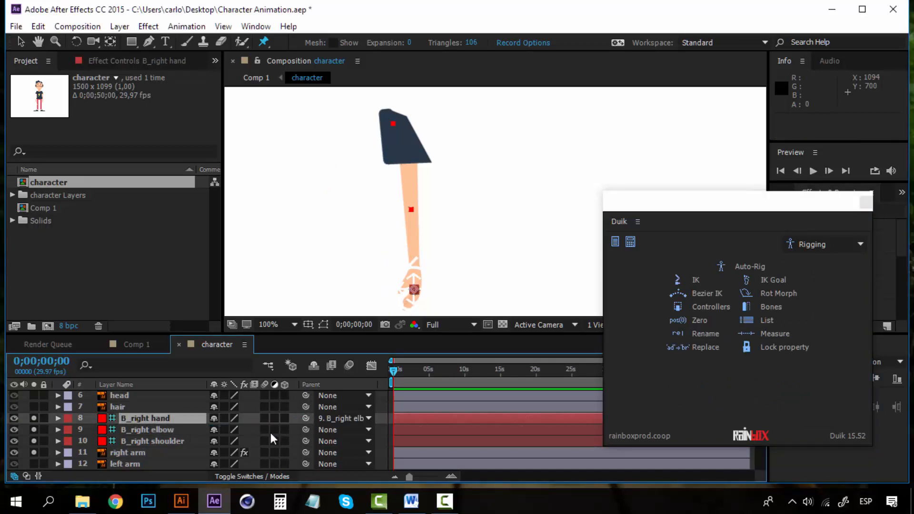
drag(305, 429, 172, 438)
click(325, 441)
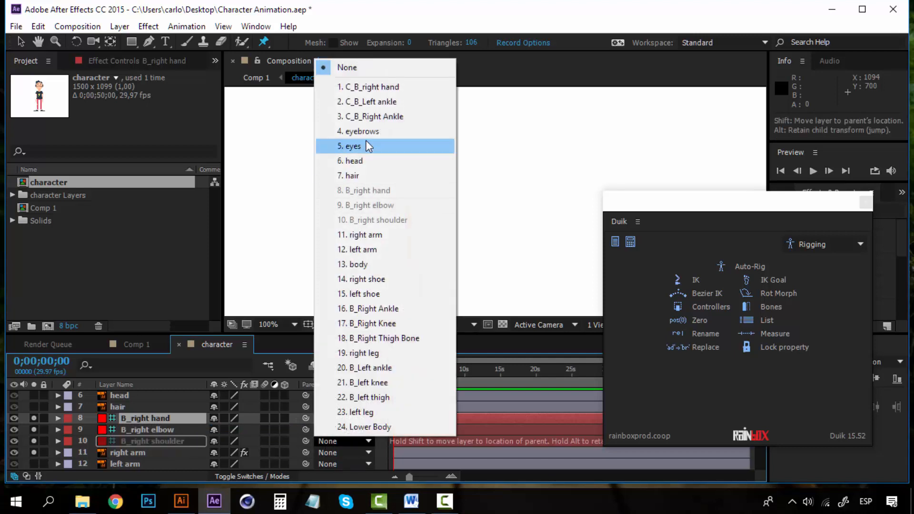
click(368, 264)
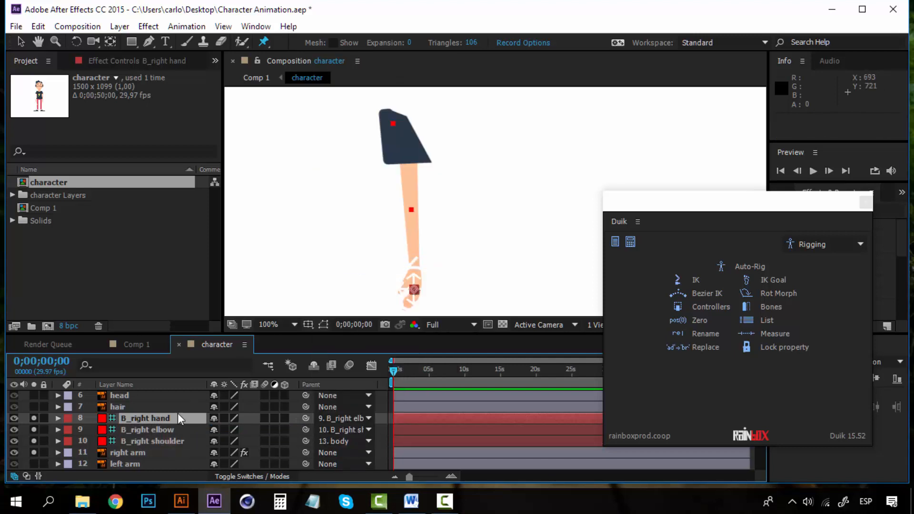
Select the three right-arm bone layers together with the C_B_right hand controller.
click(139, 444)
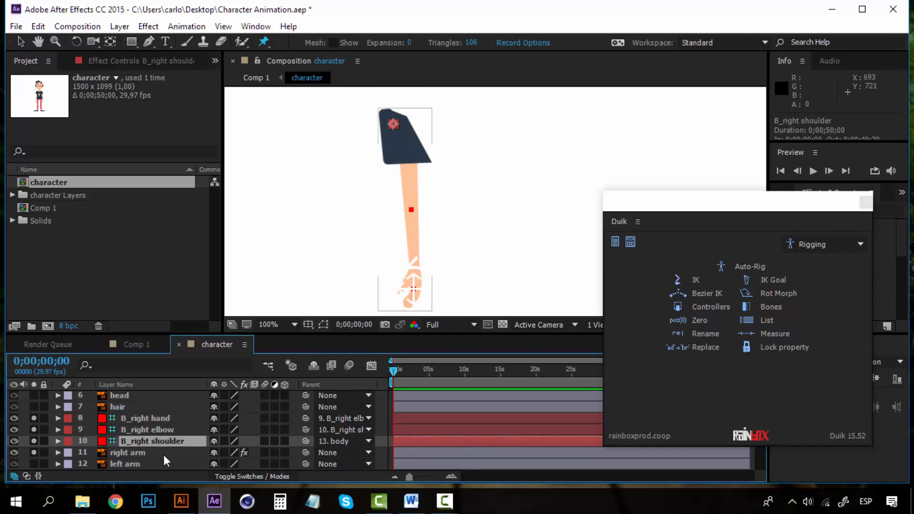
click(164, 455)
click(162, 443)
ctrl+click(162, 429)
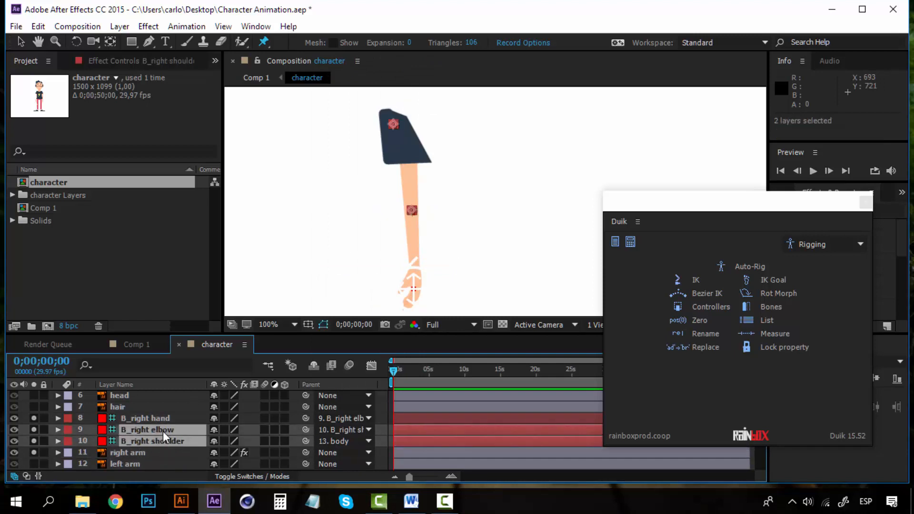
ctrl+click(162, 416)
scroll(161, 421, up, 3)
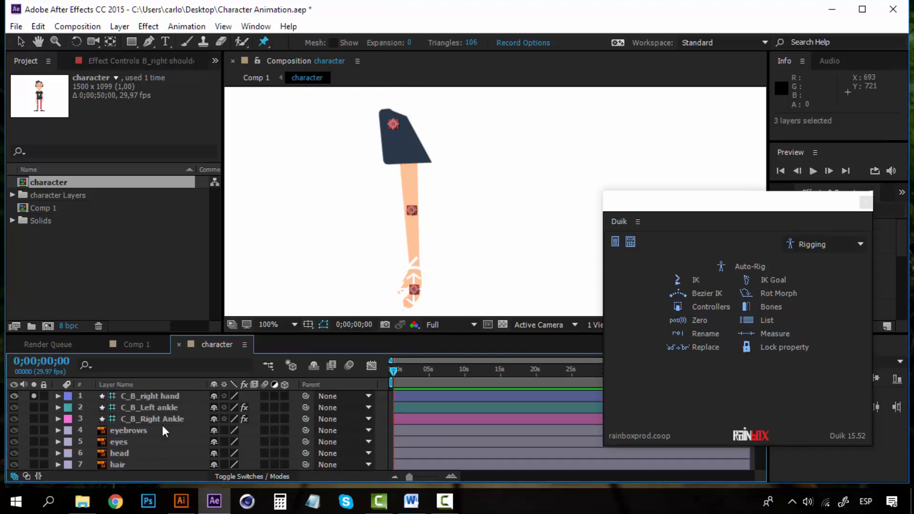
ctrl+click(166, 396)
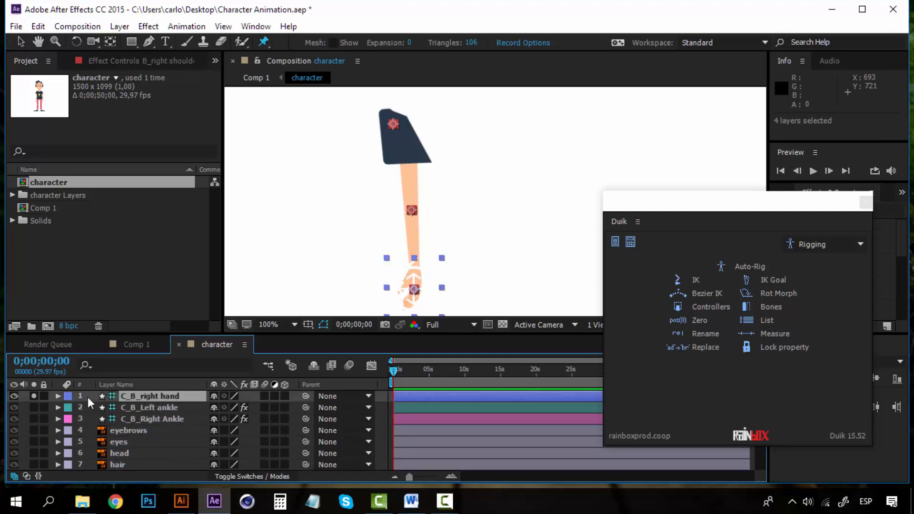
Create a 2-Layer IK & Goal on the right arm, test-bend it, and undo the bend.
click(696, 280)
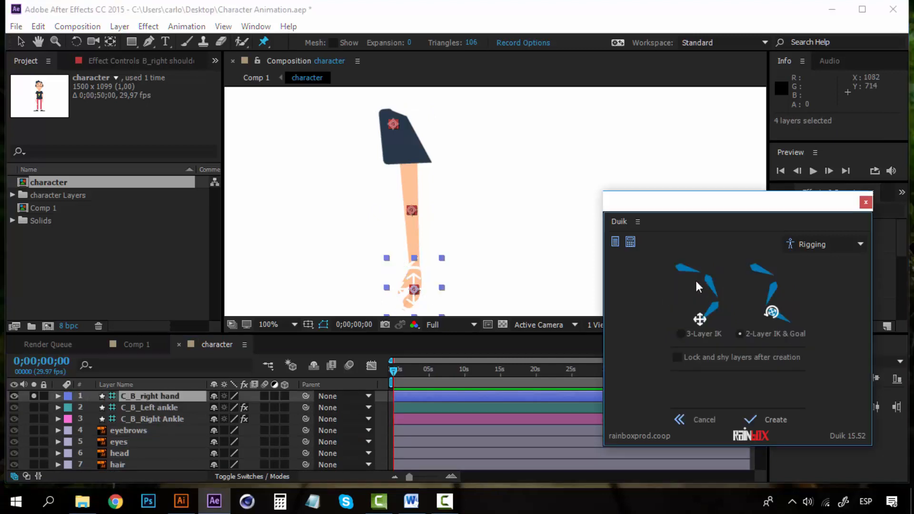
click(777, 419)
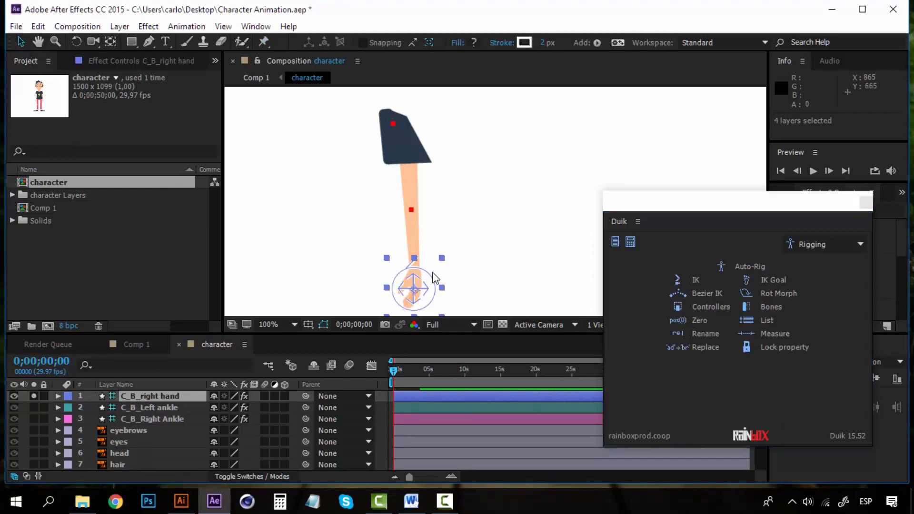
drag(428, 272, 475, 239)
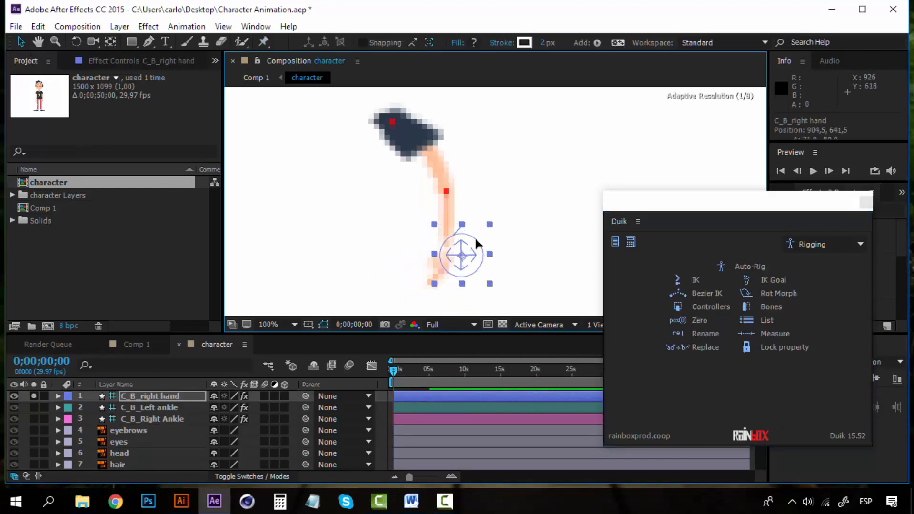
key(ctrl+z)
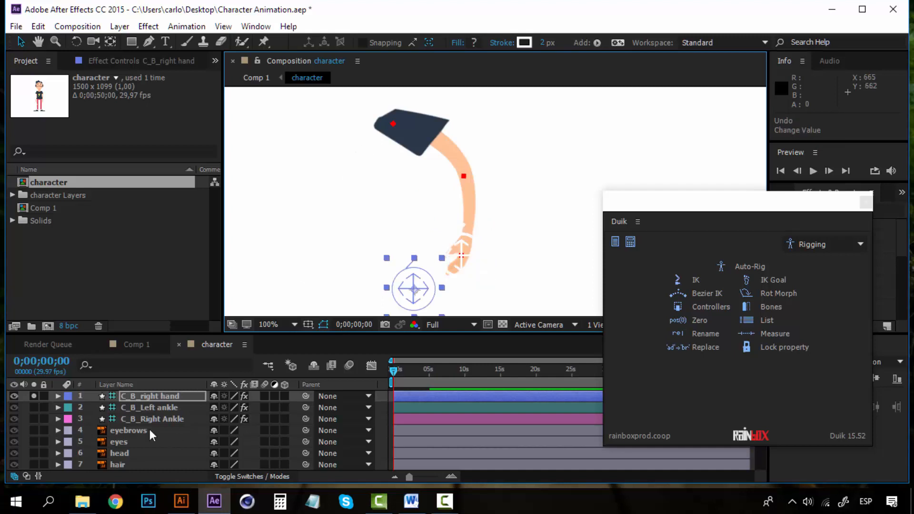
scroll(150, 429, down, 4)
scroll(150, 430, up, 2)
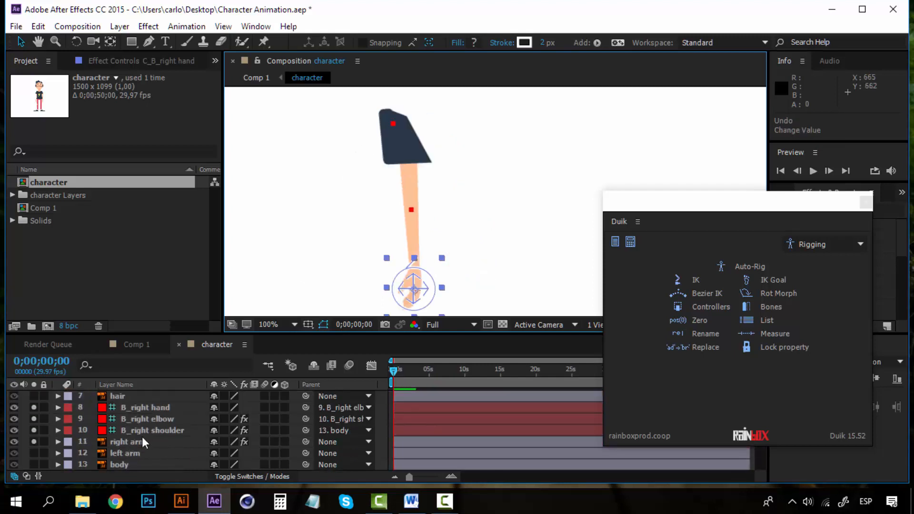
Label the right arm layer, its bones and the C_B_right hand controller Orange.
click(138, 442)
shift+click(144, 408)
scroll(145, 423, up, 2)
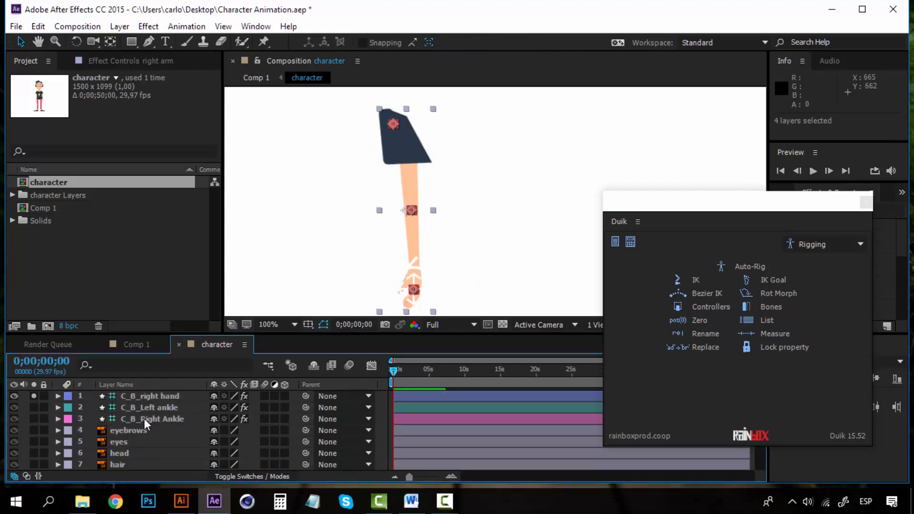
ctrl+click(153, 395)
click(69, 398)
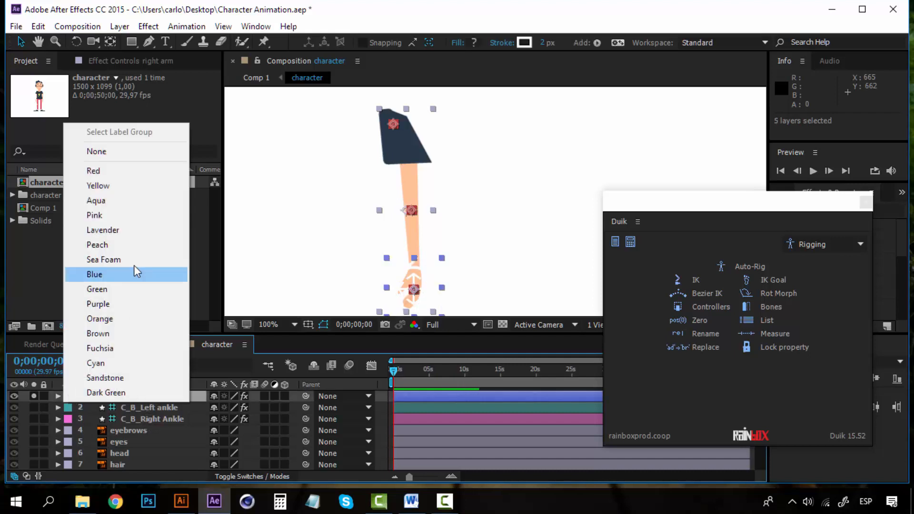
click(107, 318)
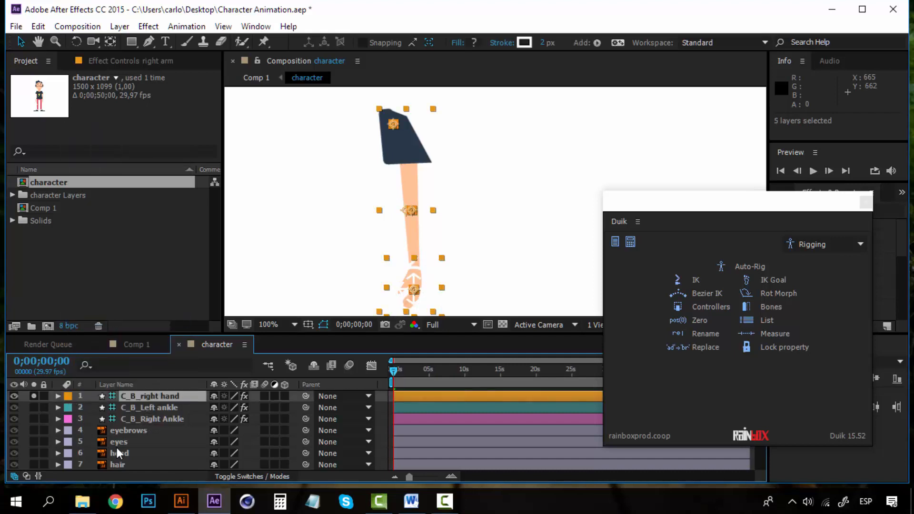
Turn off Solo to show the whole character and select the left arm layer.
scroll(127, 431, down, 3)
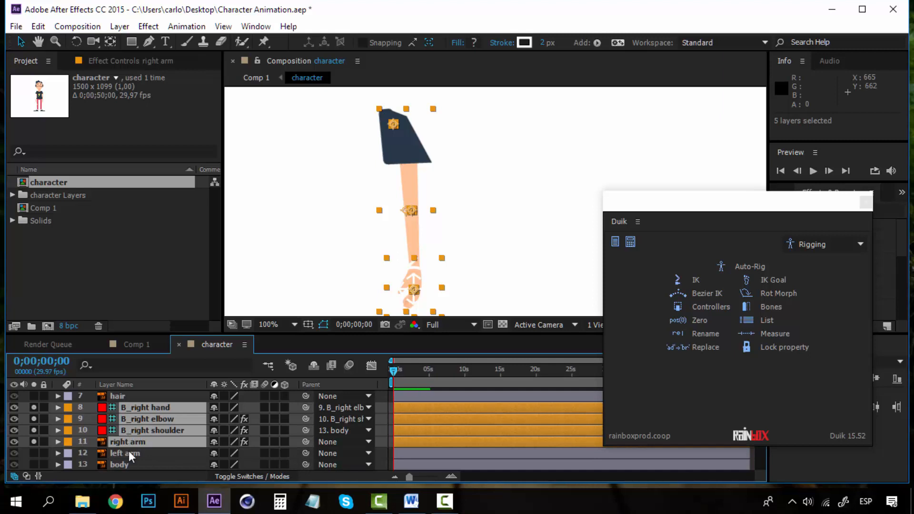
click(33, 415)
scroll(139, 460, up, 1)
scroll(139, 458, down, 3)
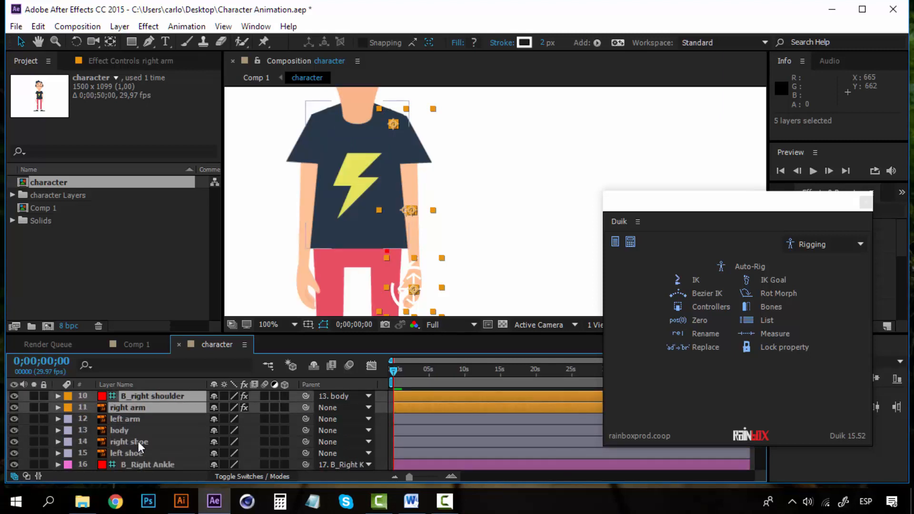
click(135, 420)
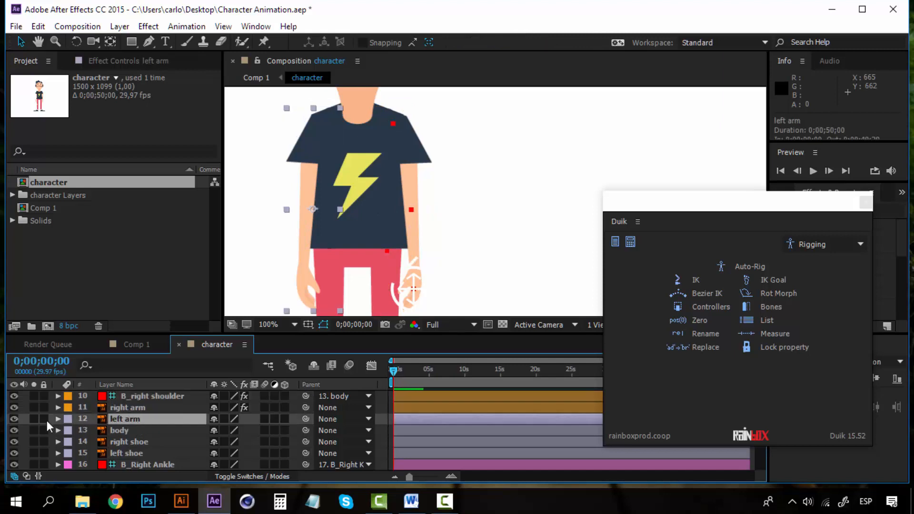
Solo the left arm and place puppet pins at its shoulder, elbow and hand.
click(33, 419)
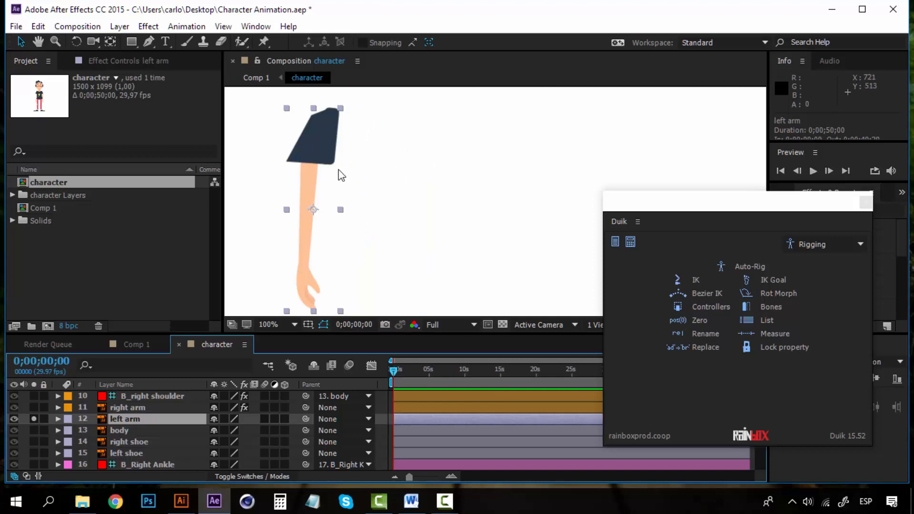
click(263, 41)
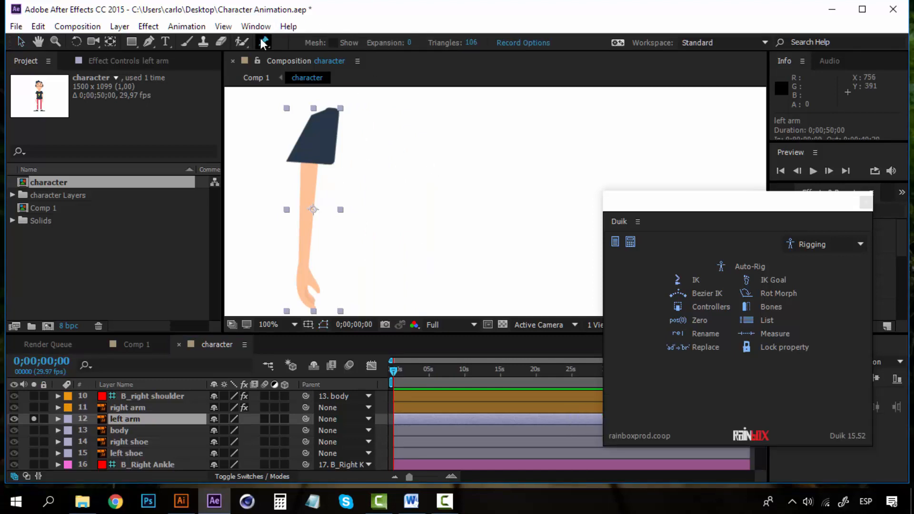
click(325, 126)
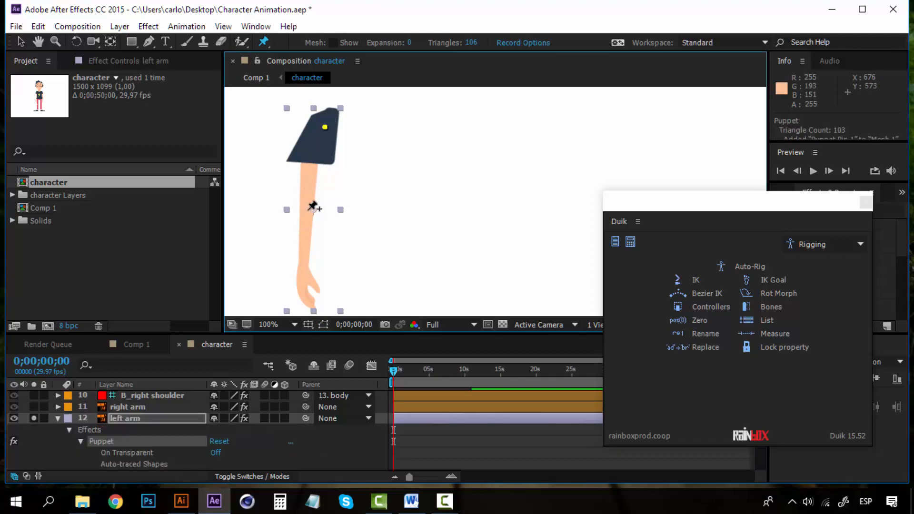
click(306, 211)
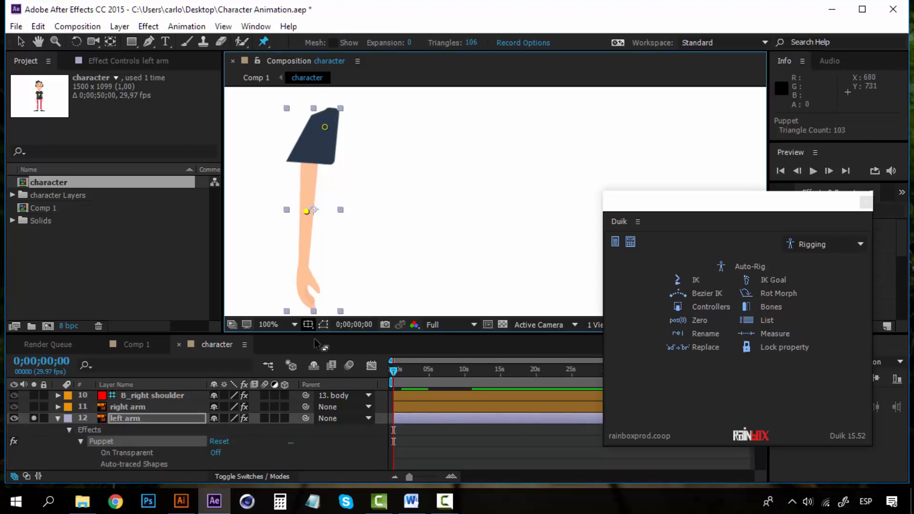
click(305, 285)
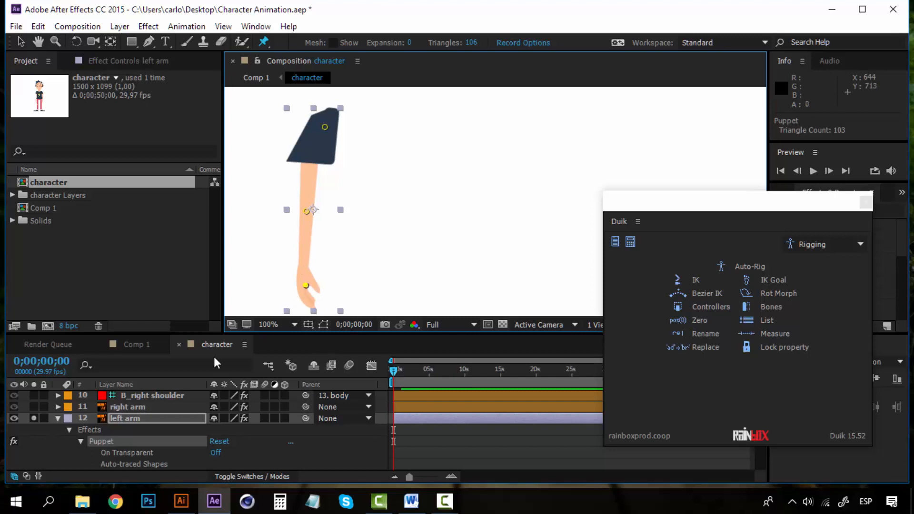
Expand Mesh 1 > Deform and rename Puppet Pin 3 to 'left hand'.
scroll(122, 441, down, 1)
click(93, 441)
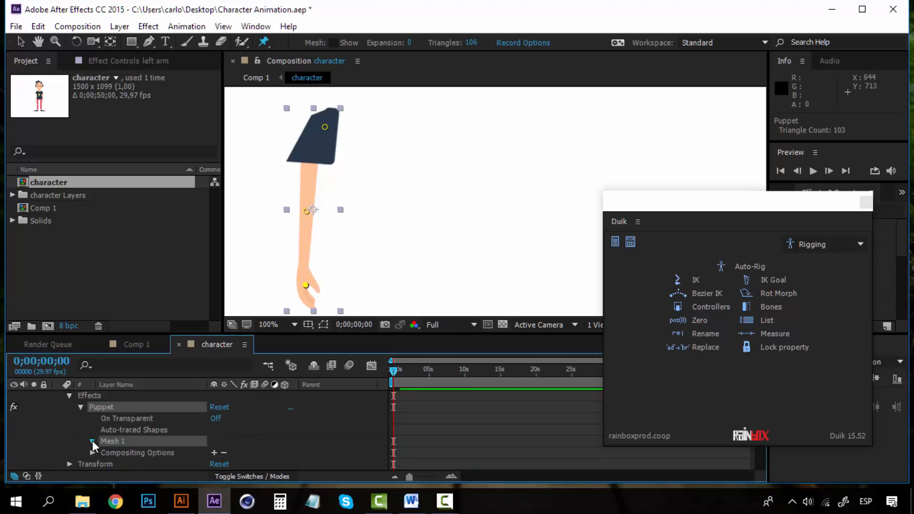
scroll(107, 439, down, 2)
click(104, 430)
click(156, 442)
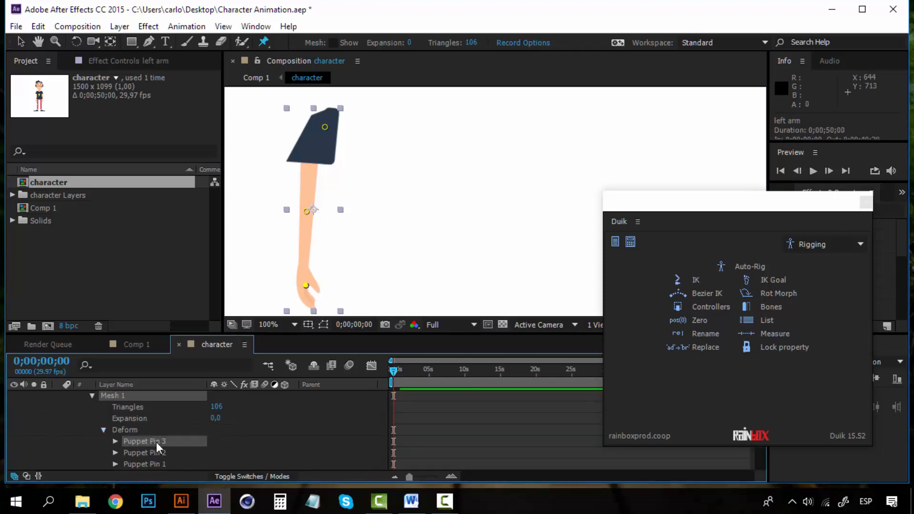
right_click(157, 441)
click(205, 401)
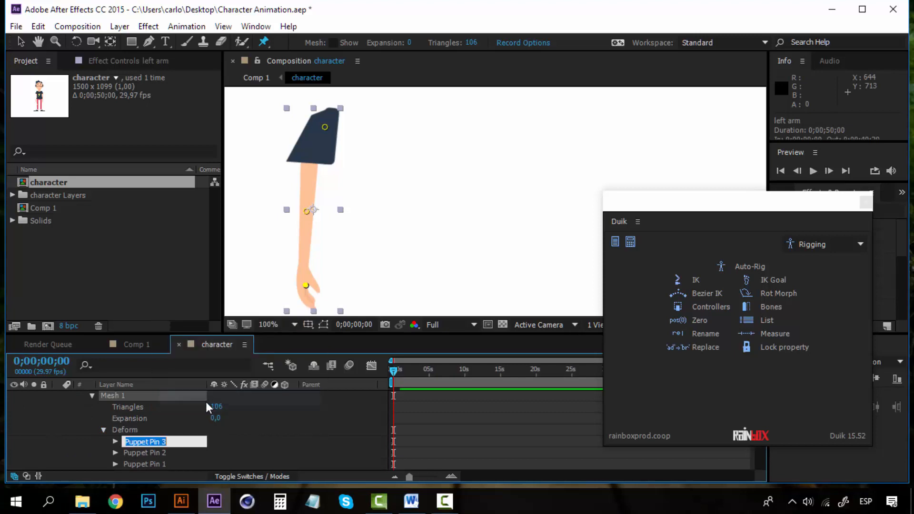
text(left hand)
Rename Puppet Pin 2 to 'left elbow' and Puppet Pin 1 to 'left shoulder', then collapse the Puppet effect.
right_click(136, 451)
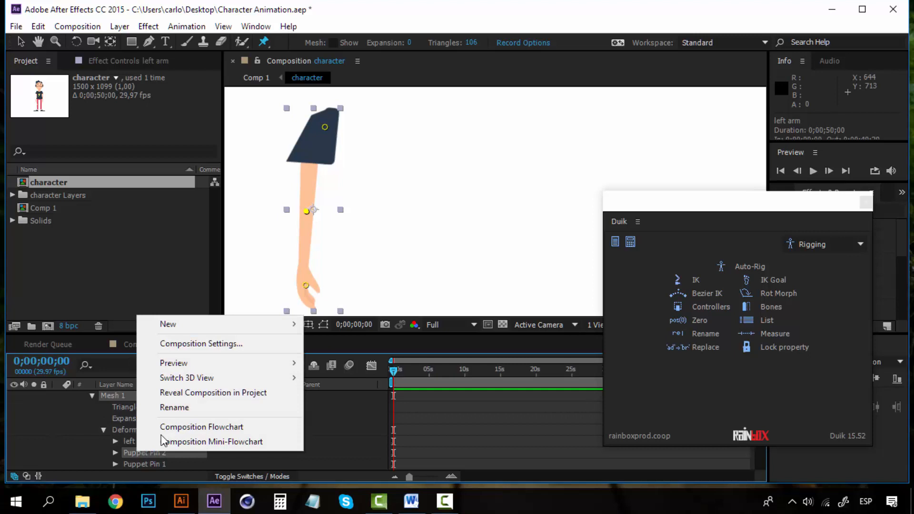
click(182, 410)
text(left elbow)
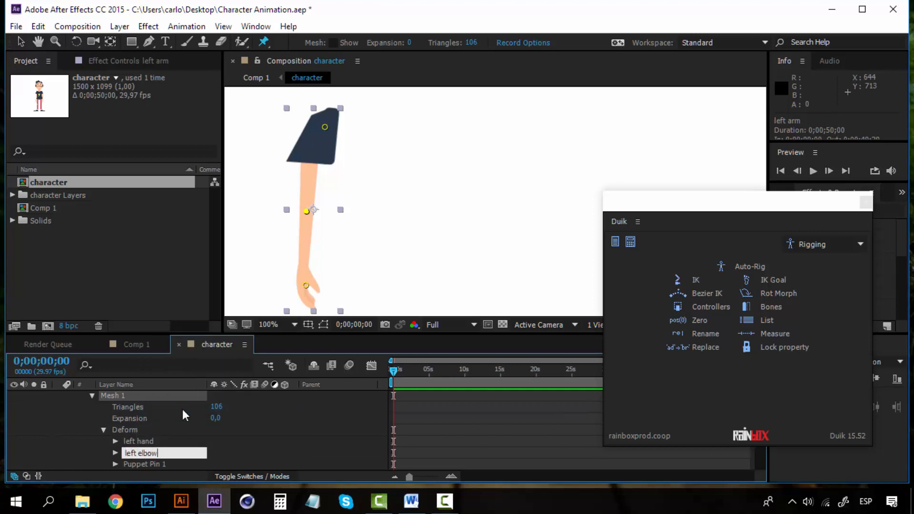
right_click(161, 462)
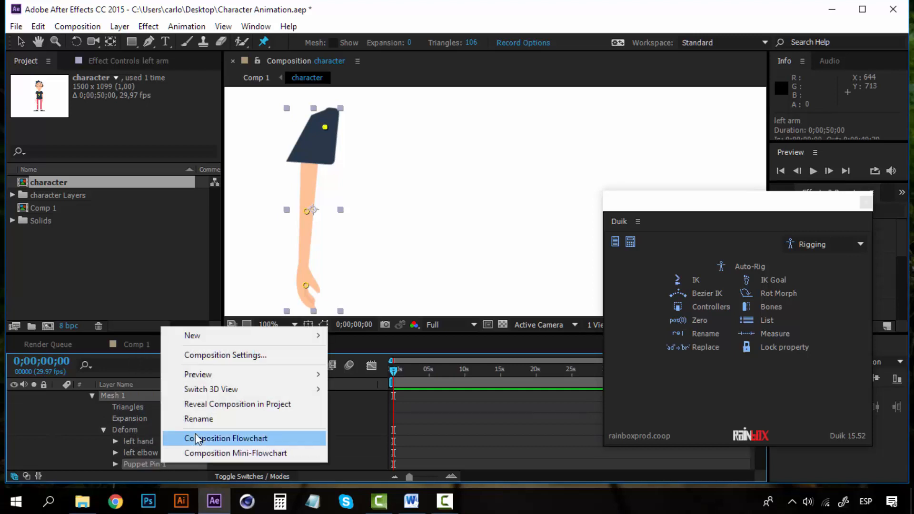
click(202, 417)
text(left shoulder)
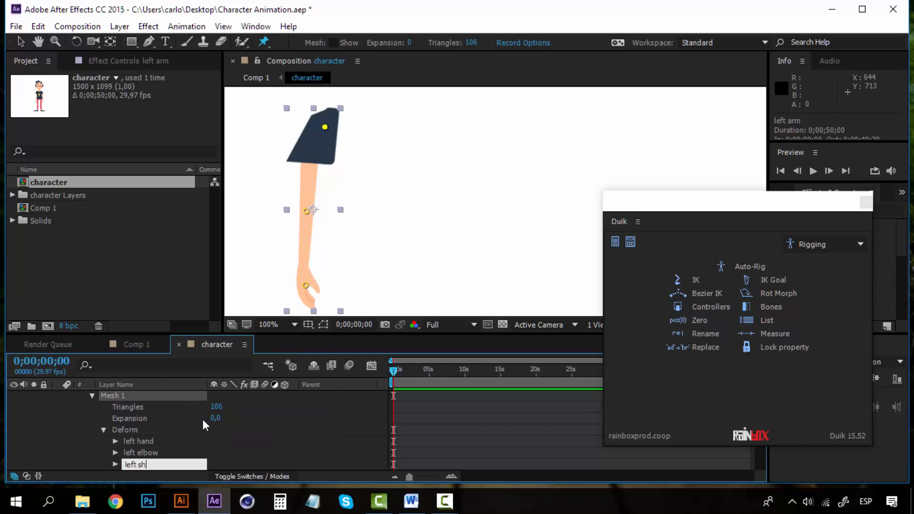
click(181, 442)
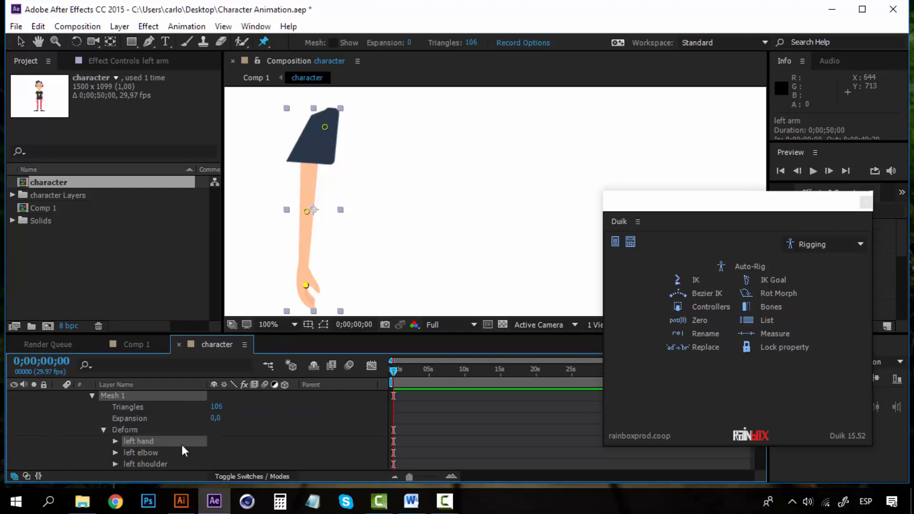
scroll(157, 446, up, 1)
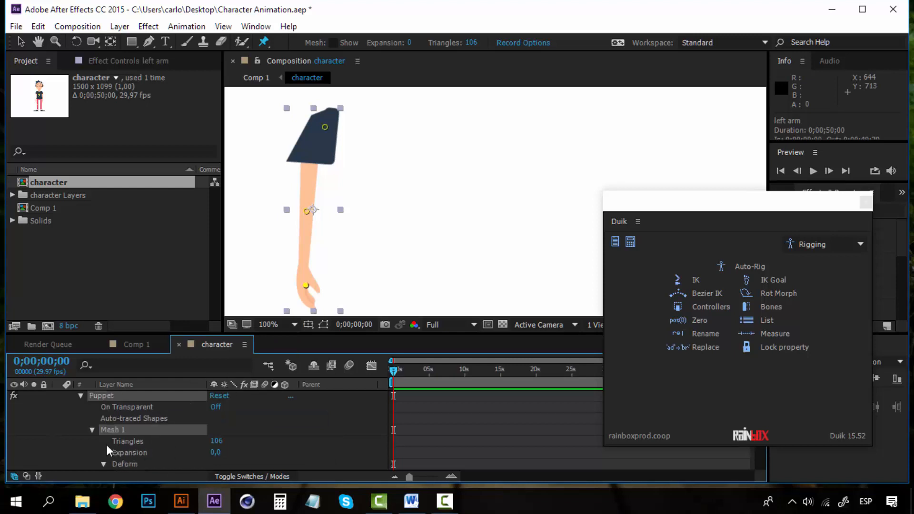
click(81, 396)
scroll(85, 432, up, 1)
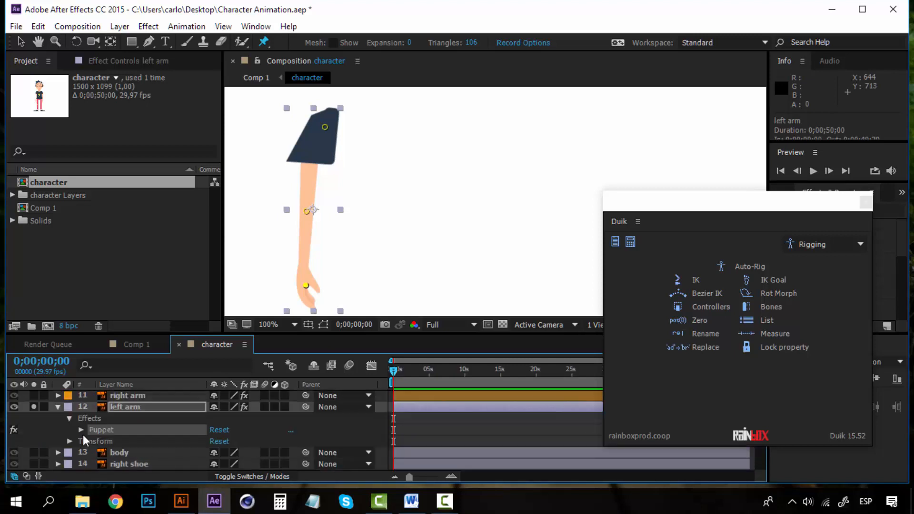
Create Duik bones on the left arm's three puppet pins.
click(124, 405)
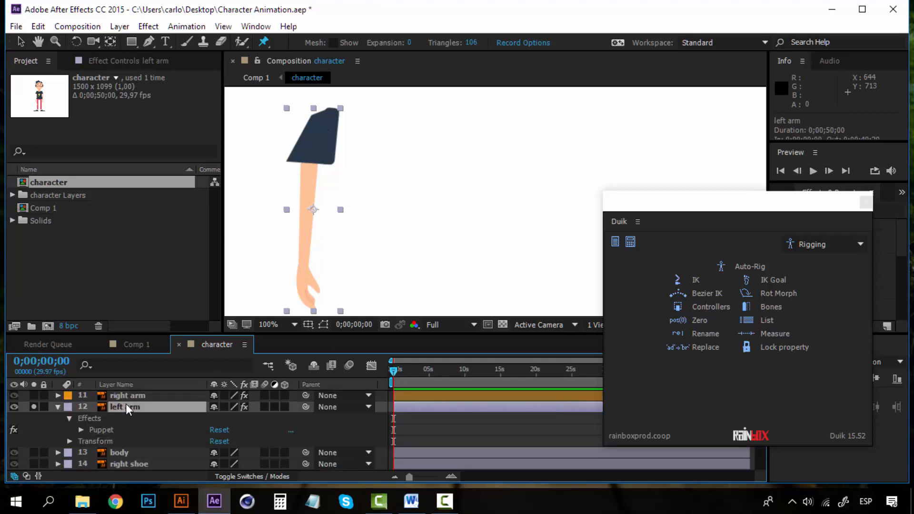
click(765, 308)
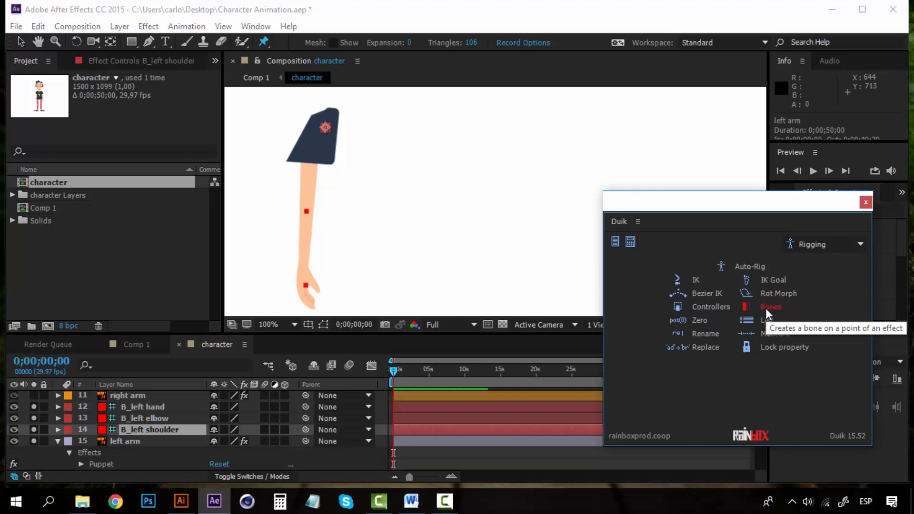
click(57, 441)
Add a Duik controller for B_left hand, producing the C_B_left hand layer.
click(151, 405)
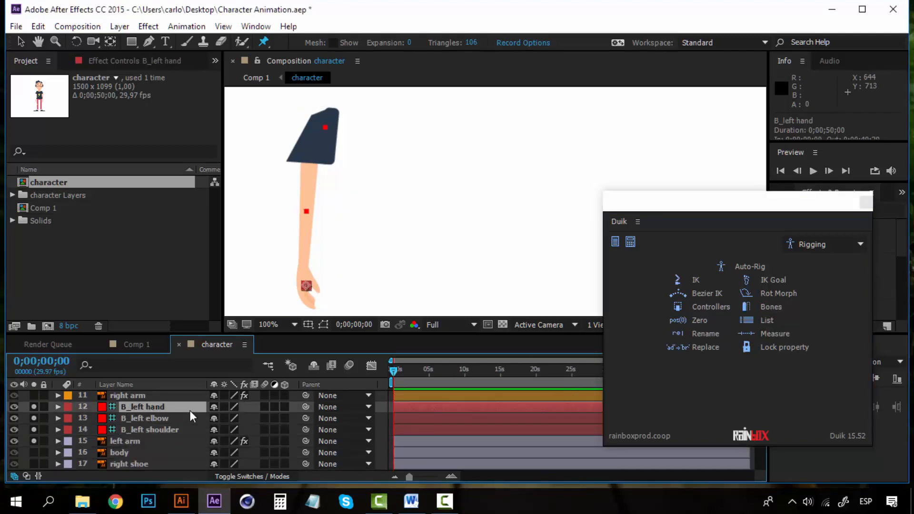
click(701, 304)
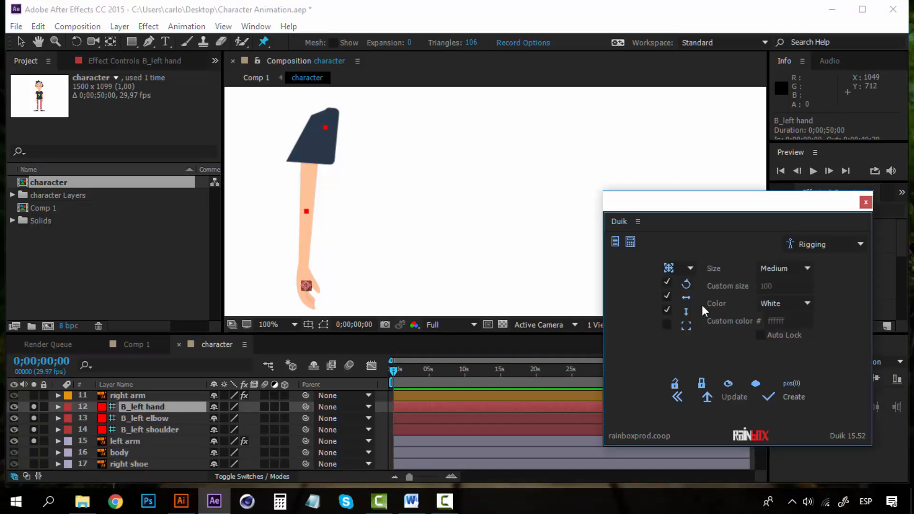
click(786, 395)
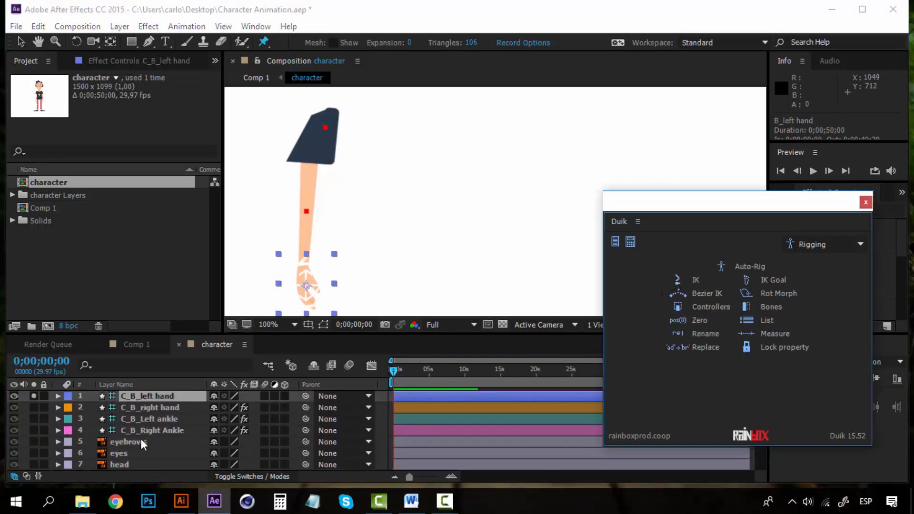
scroll(141, 438, down, 5)
click(157, 430)
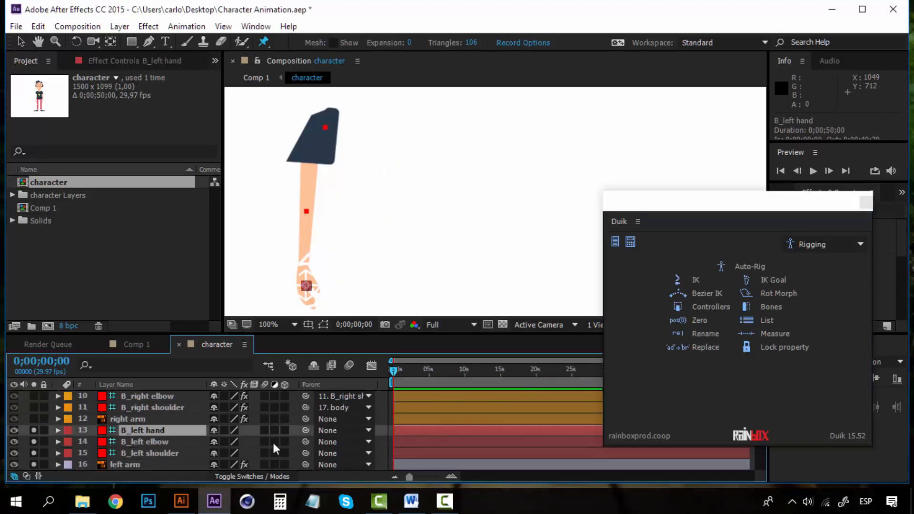
Parent B_left hand to B_left elbow, elbow to B_left shoulder, and shoulder to body.
drag(308, 432, 171, 442)
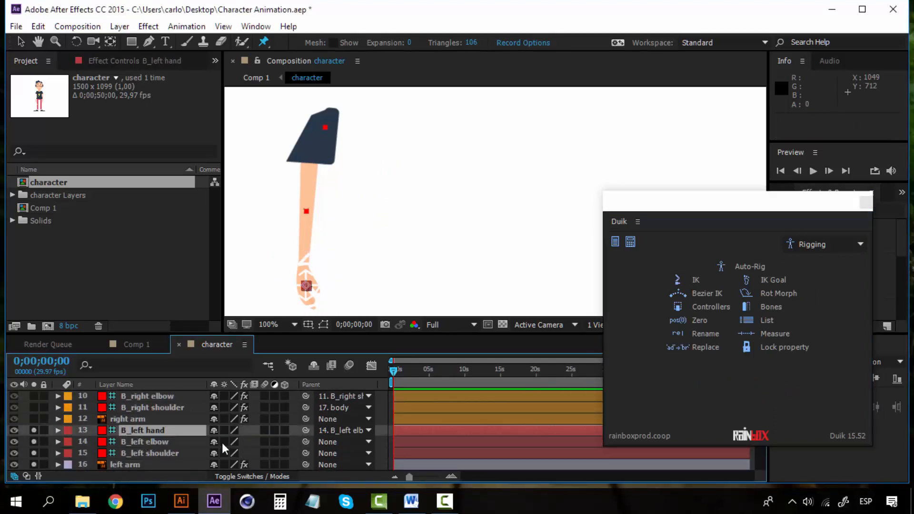
drag(304, 441, 169, 451)
click(344, 453)
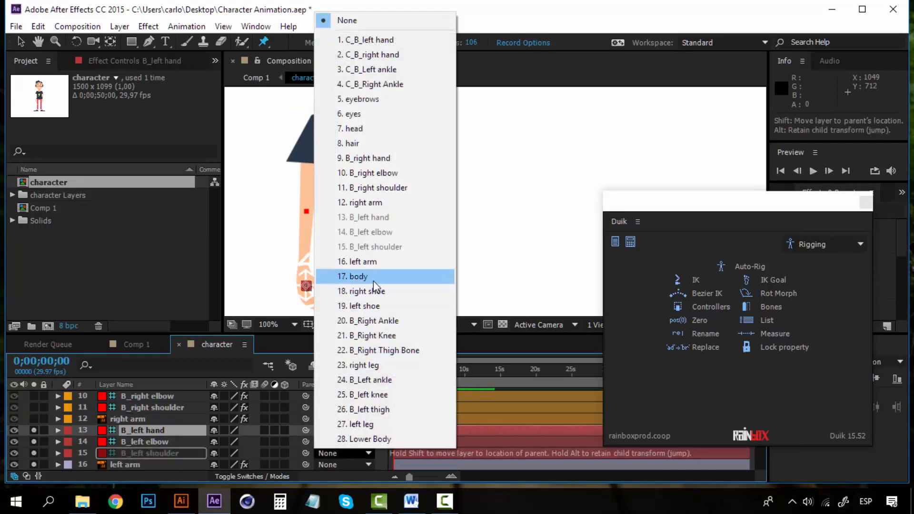
click(373, 276)
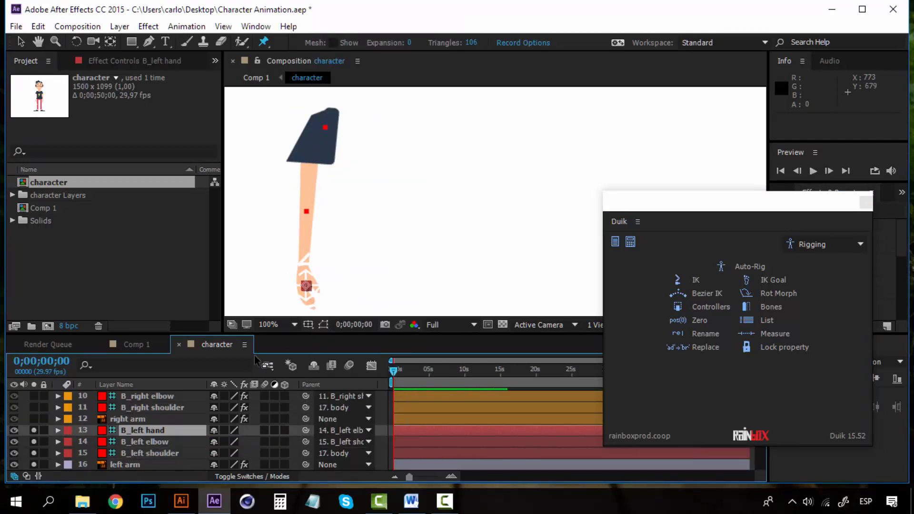
Select the three left-arm bone layers together with the C_B_left hand controller.
click(167, 452)
ctrl+click(158, 442)
ctrl+click(158, 427)
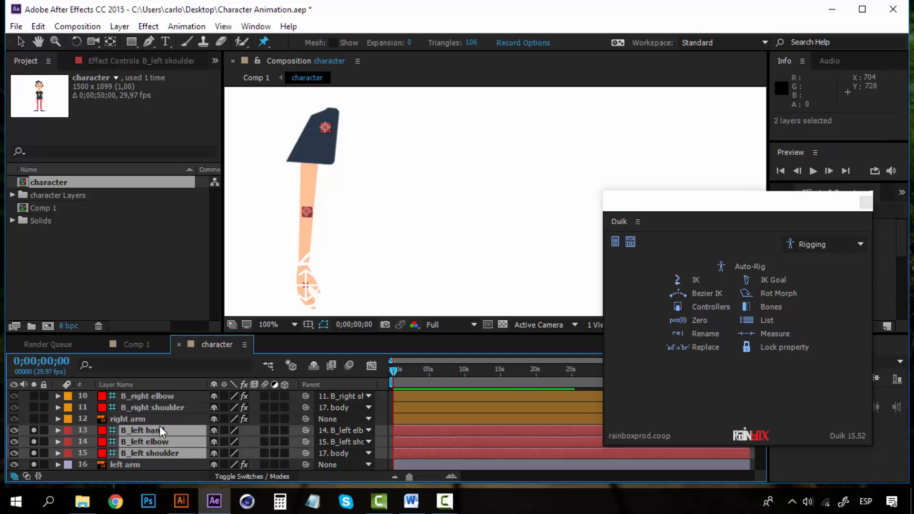
scroll(163, 427, up, 5)
ctrl+click(165, 396)
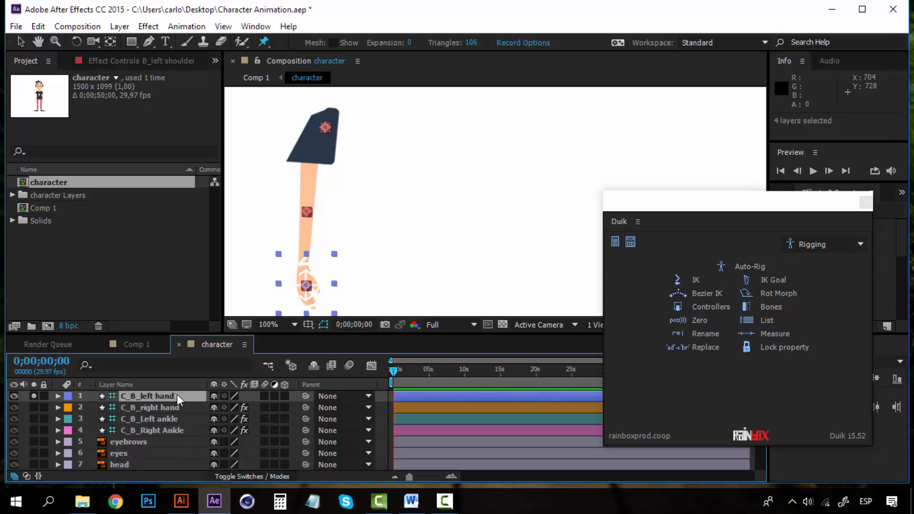
Create a 2-Layer IK & Goal on the left arm, test-bend it, and undo the bend.
click(695, 279)
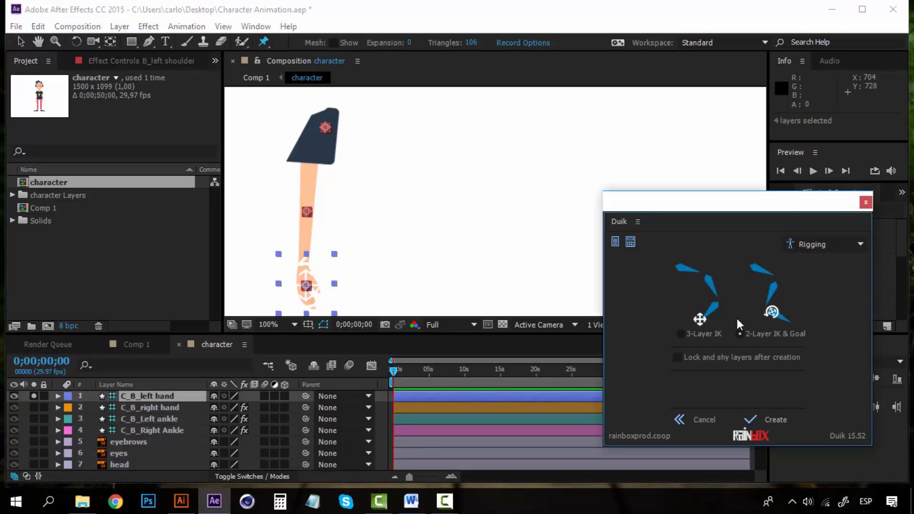
click(767, 418)
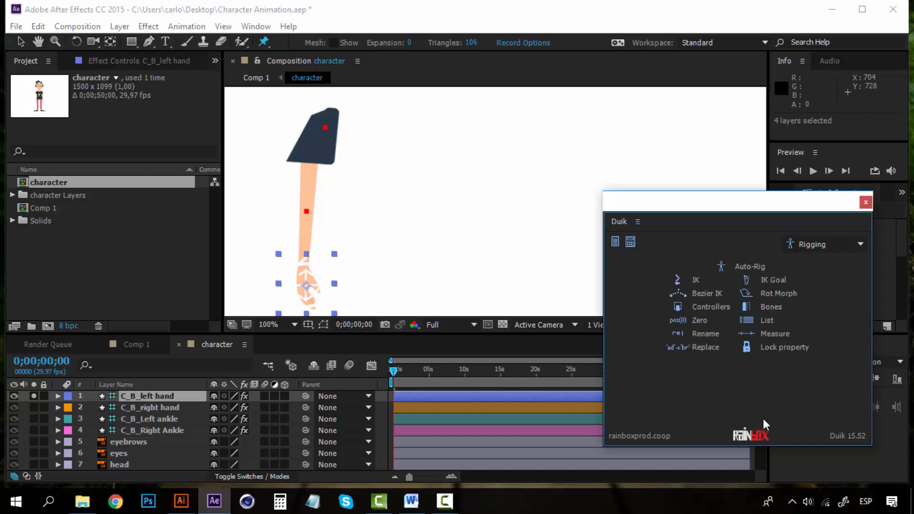
click(21, 41)
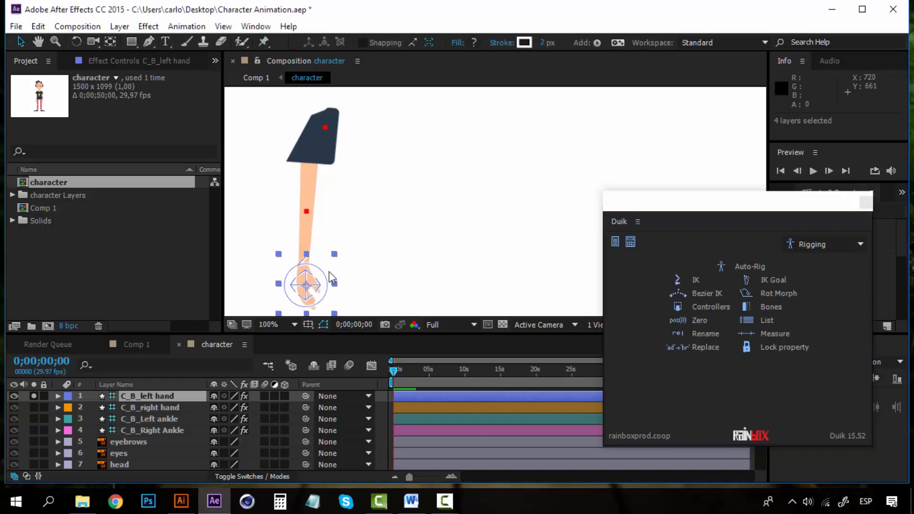
drag(314, 273, 295, 230)
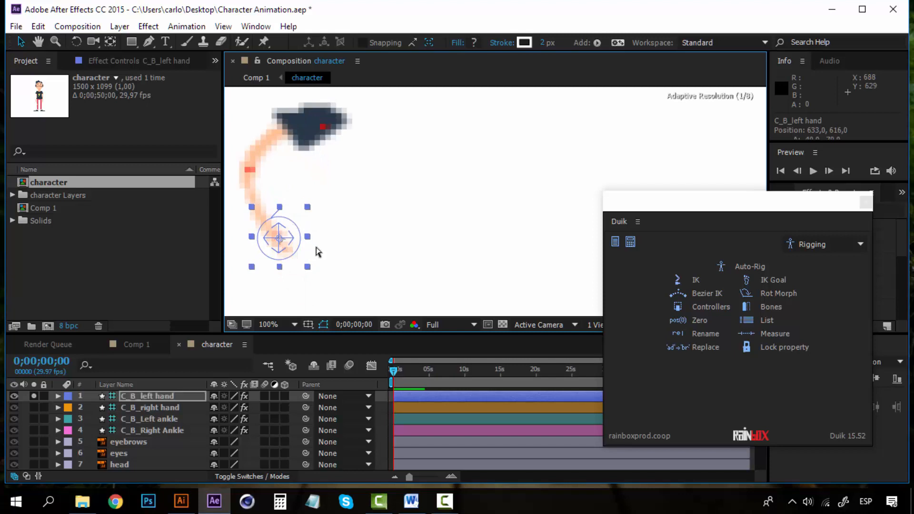
key(ctrl+z)
Zoom the view out to 50%, pan the arm leftward, and close Duik.
key(comma)
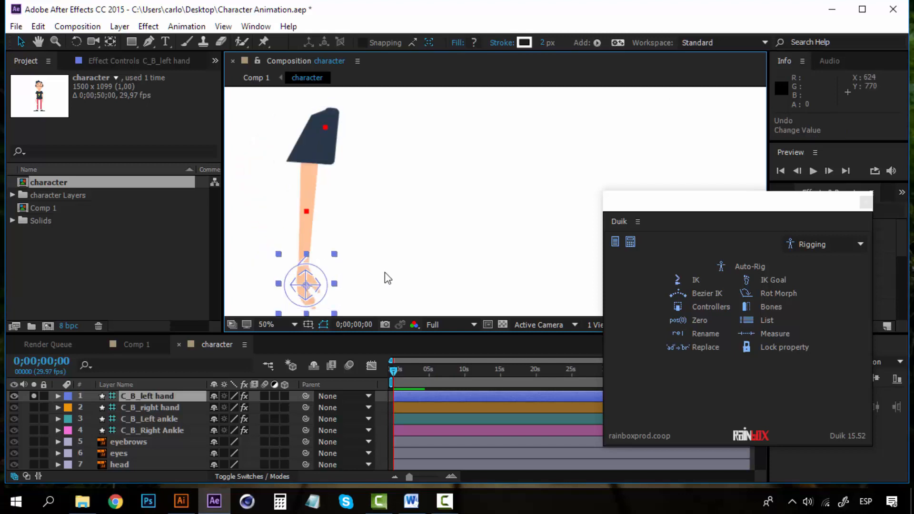
key(h)
drag(371, 241, 270, 261)
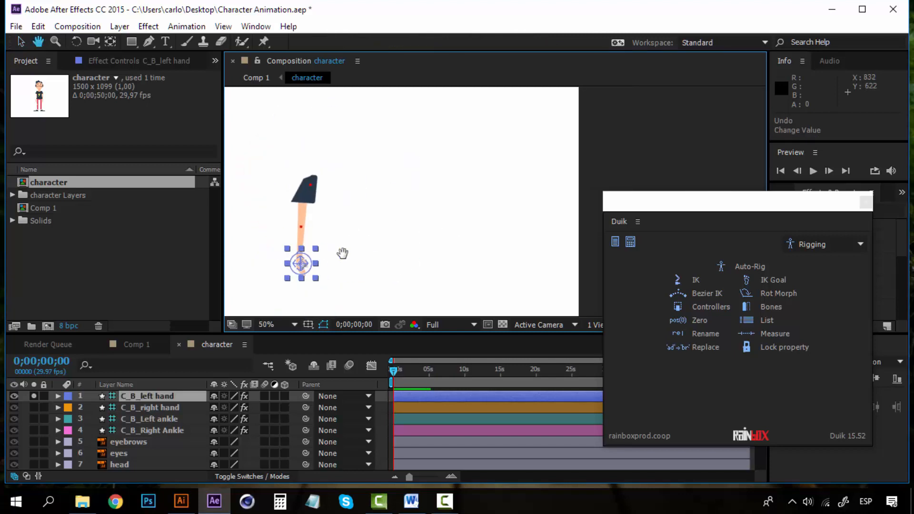
key(v)
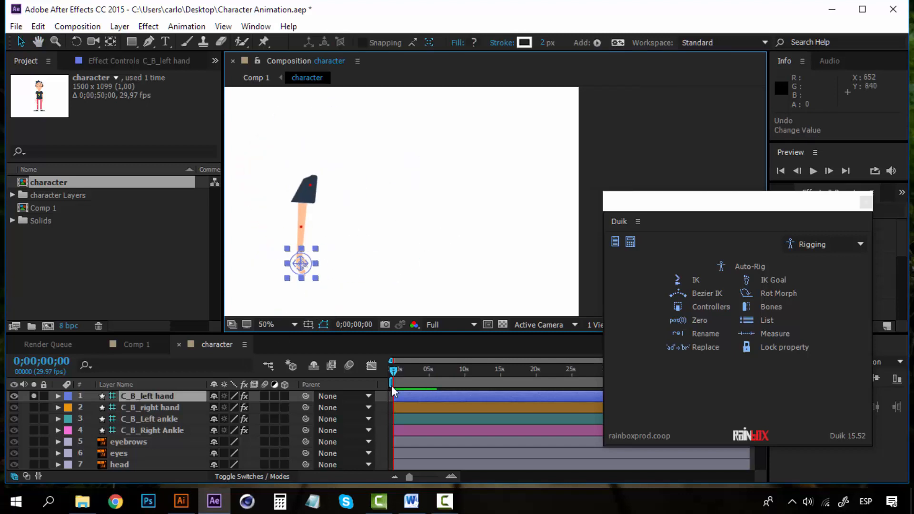
click(865, 202)
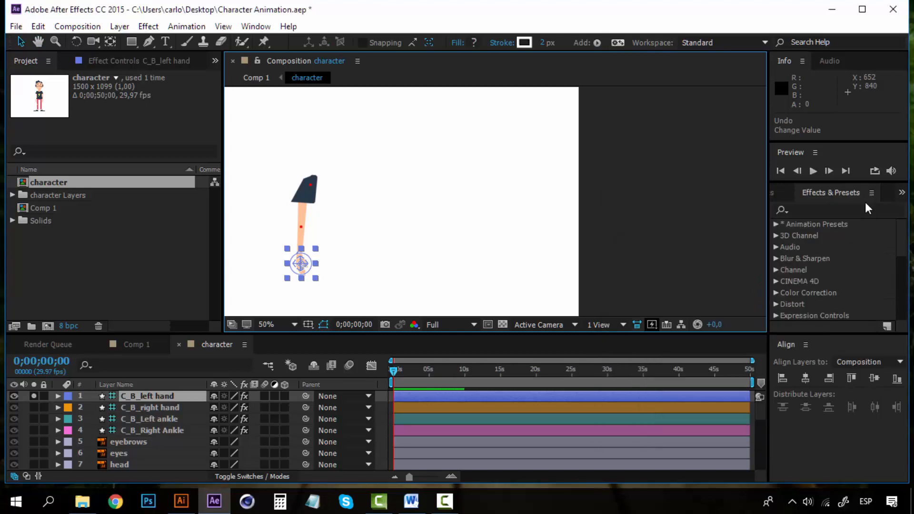
Label the left arm layer, its bones and the C_B_left hand controller Red.
click(124, 397)
scroll(126, 412, down, 4)
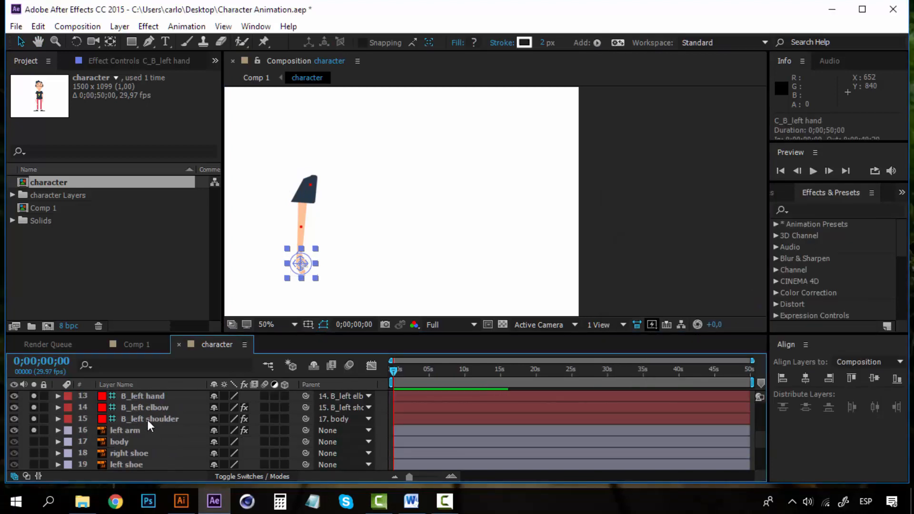
shift+click(147, 426)
scroll(146, 436, up, 2)
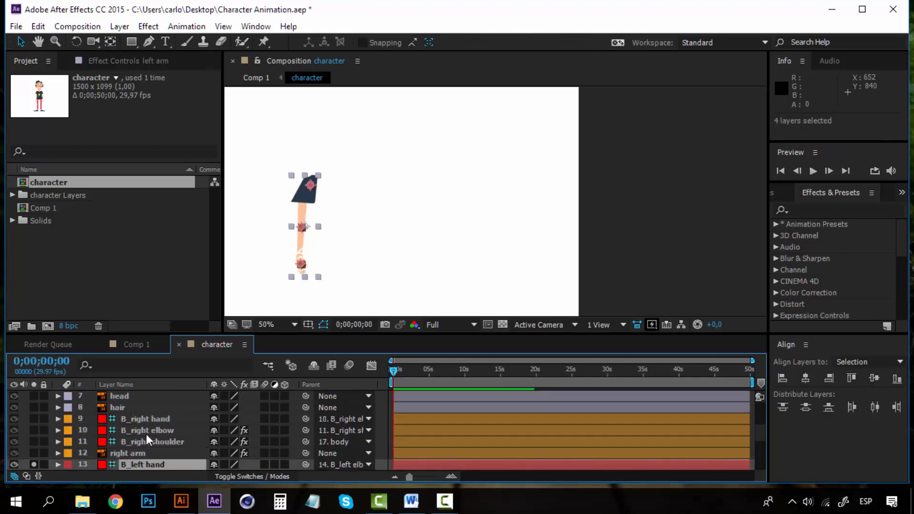
scroll(147, 430, up, 2)
ctrl+click(152, 396)
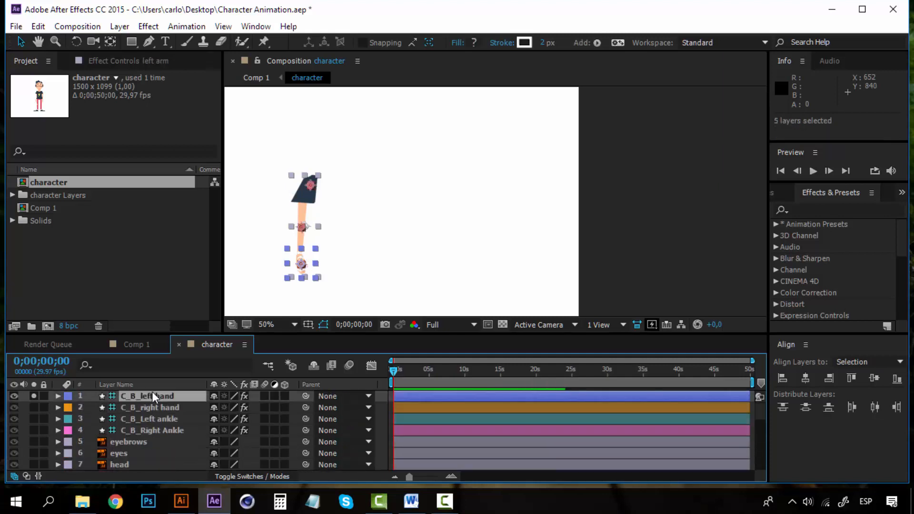
click(68, 395)
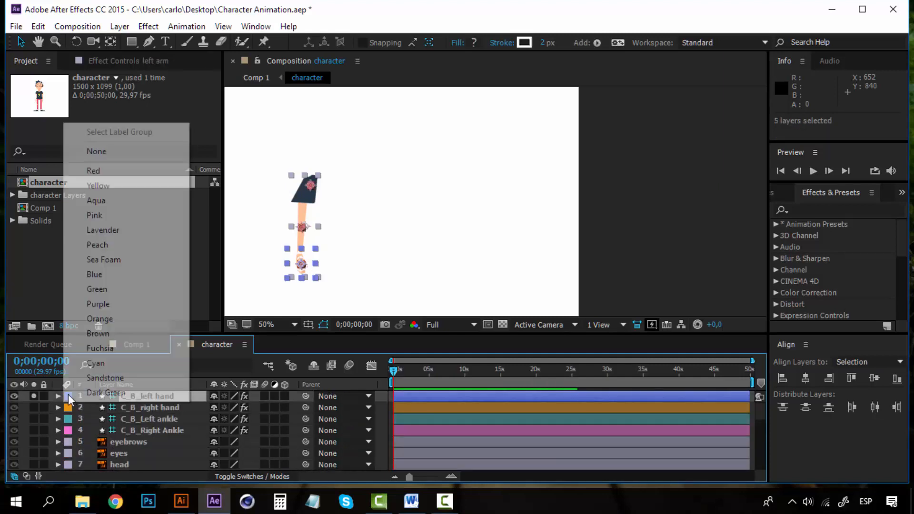
click(151, 171)
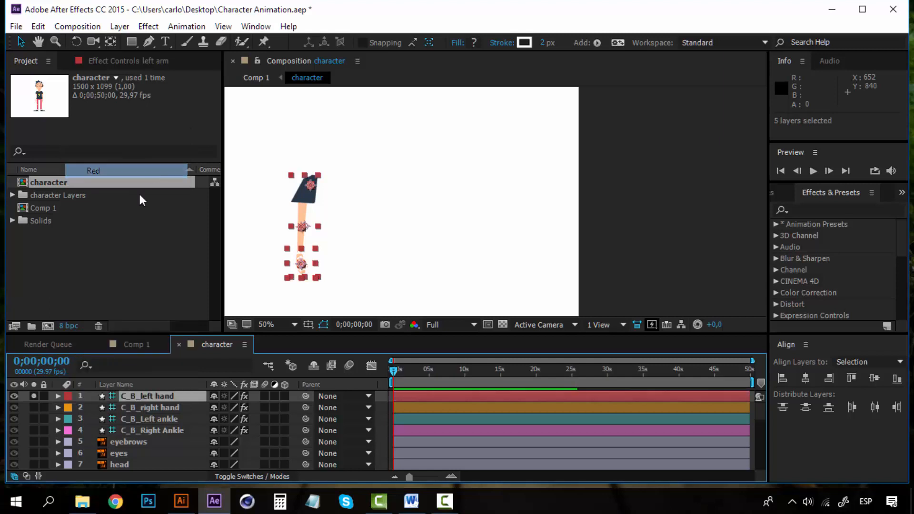
Turn off Solo, deselect all layers, and pan to bring the character's head into view.
click(33, 396)
click(668, 246)
drag(354, 241, 433, 184)
drag(376, 199, 367, 245)
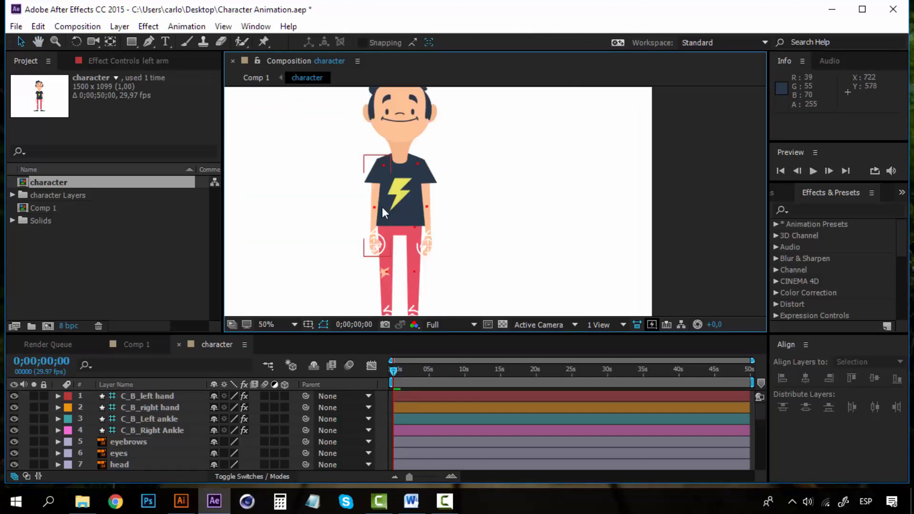
Parent the Lower Body layer to 17. body.
click(404, 188)
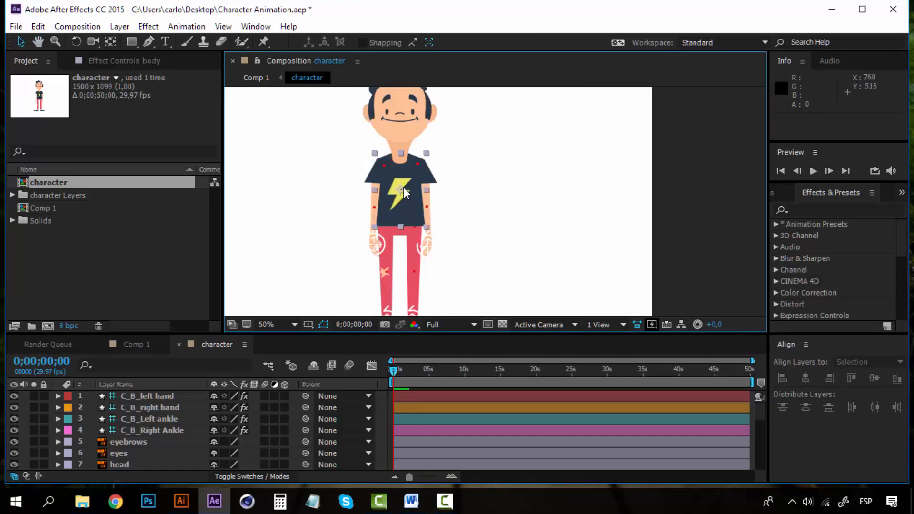
scroll(119, 429, down, 2)
scroll(137, 444, down, 5)
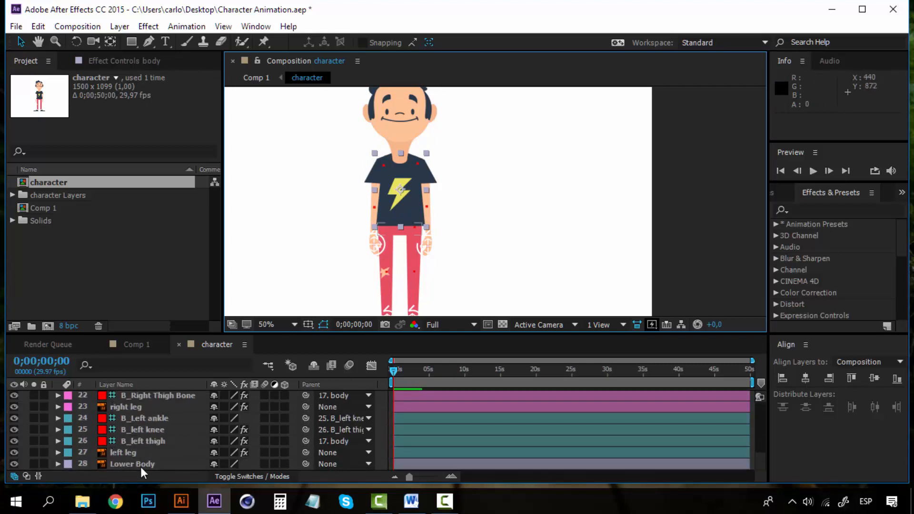
click(141, 466)
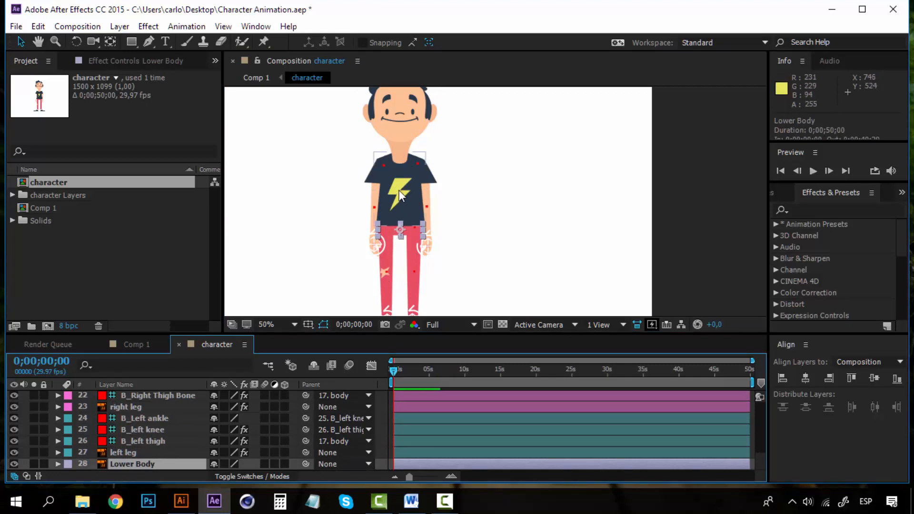
click(335, 464)
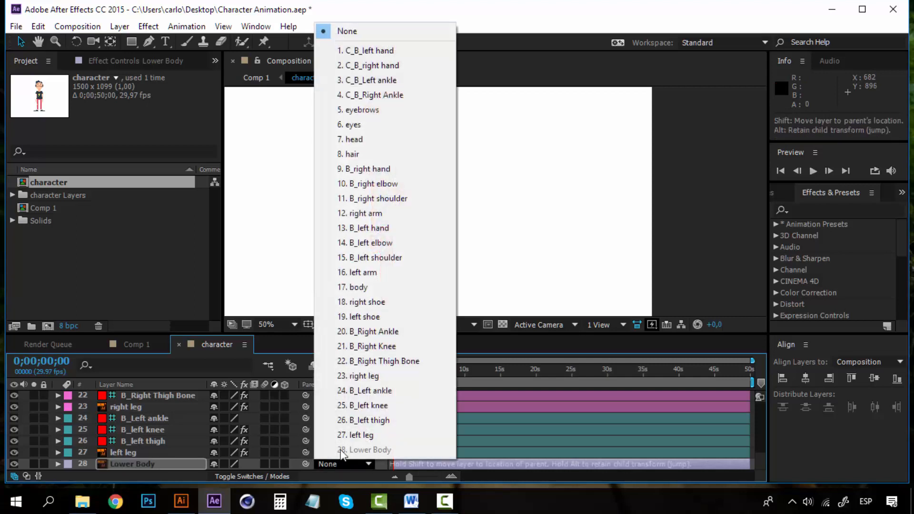
click(363, 288)
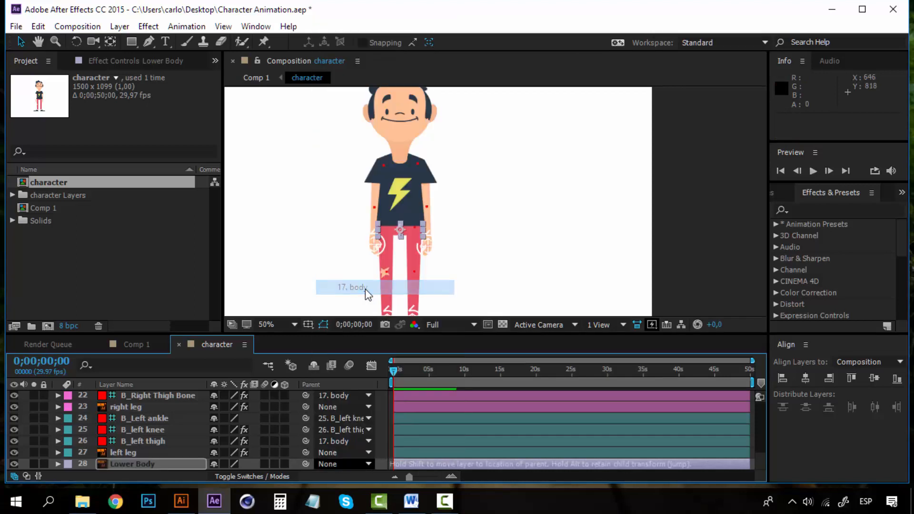
Parent the head layer to 17. body.
click(125, 451)
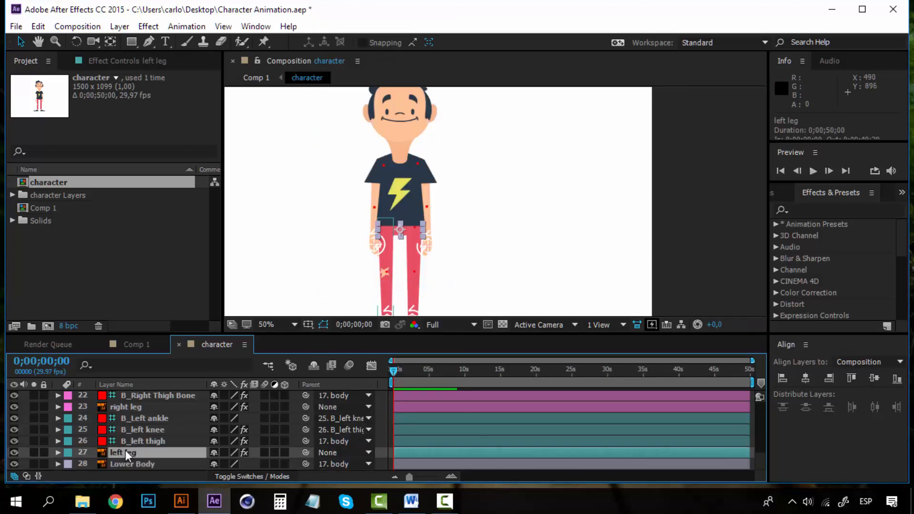
click(152, 441)
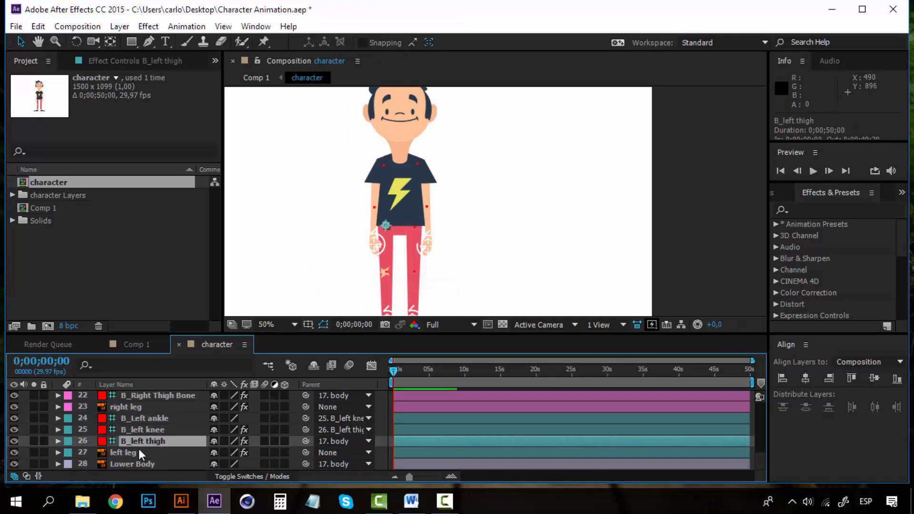
scroll(139, 449, up, 3)
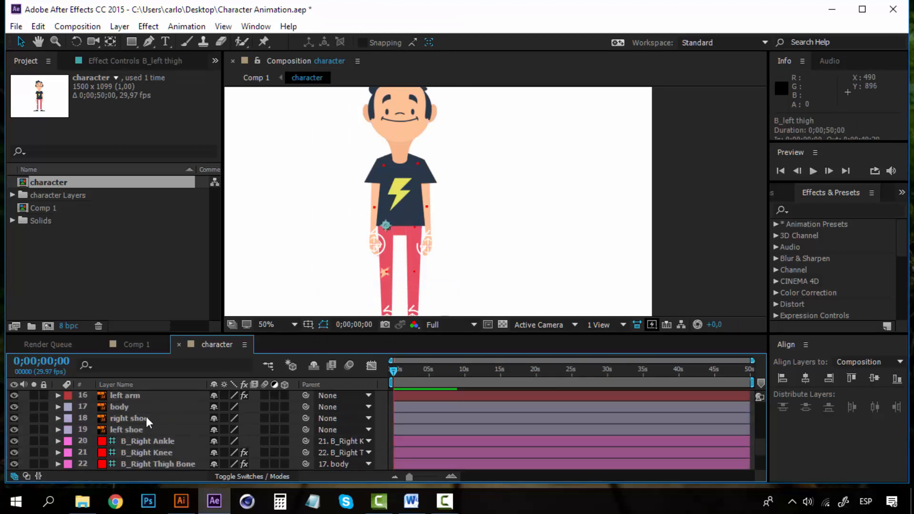
click(146, 416)
scroll(127, 425, up, 4)
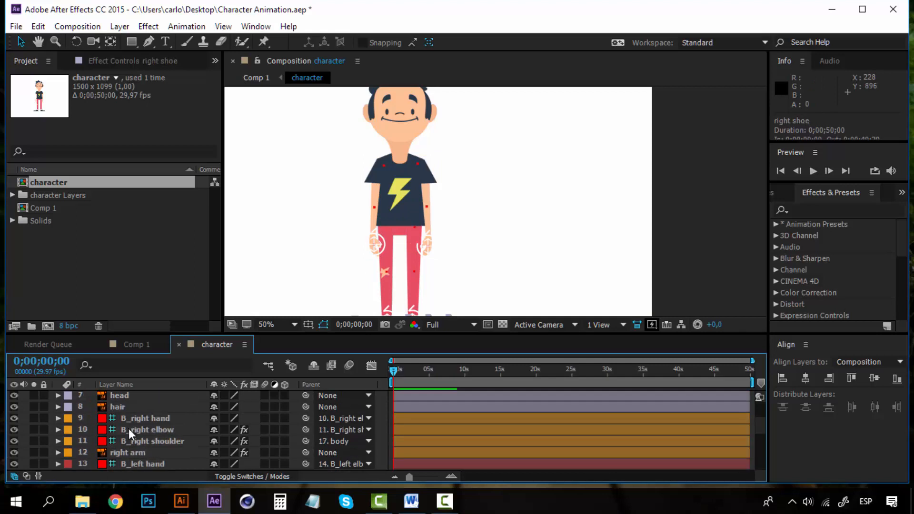
click(126, 395)
click(369, 397)
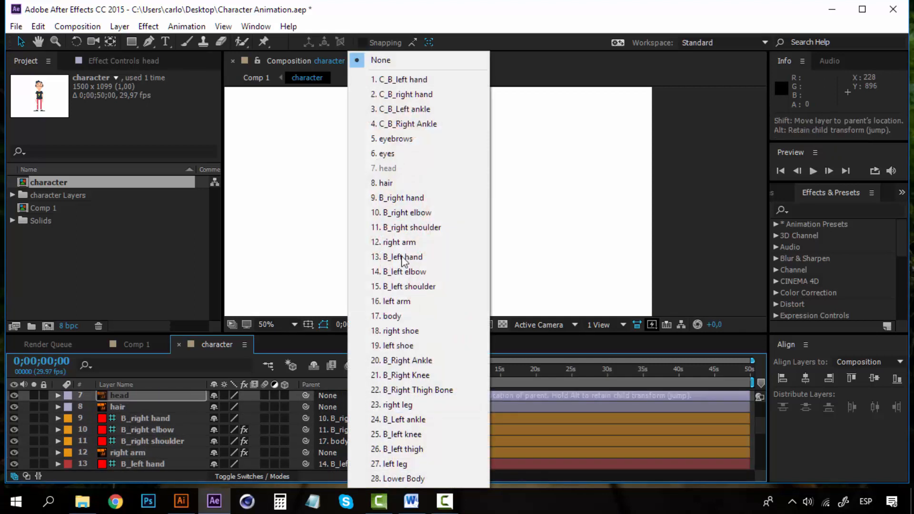
click(396, 319)
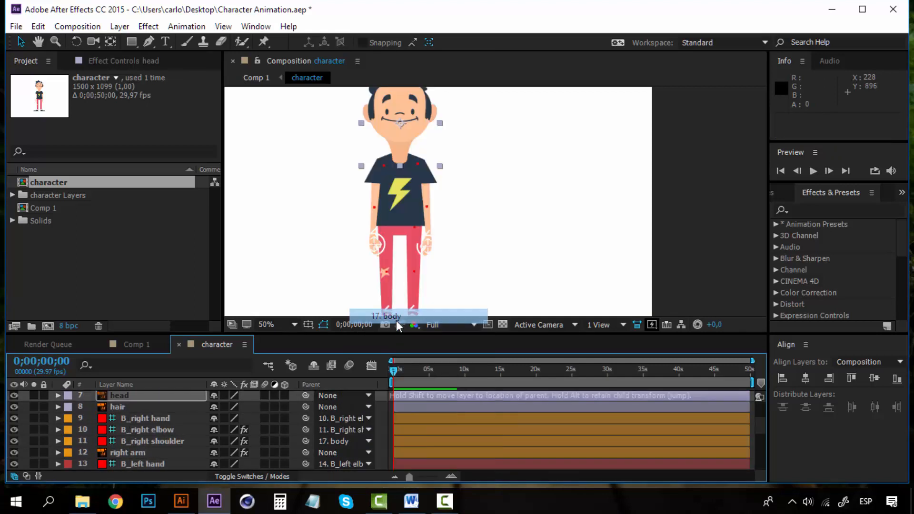
Parent the hair, eyebrows and eyes layers to 7. head.
click(142, 408)
scroll(148, 426, up, 1)
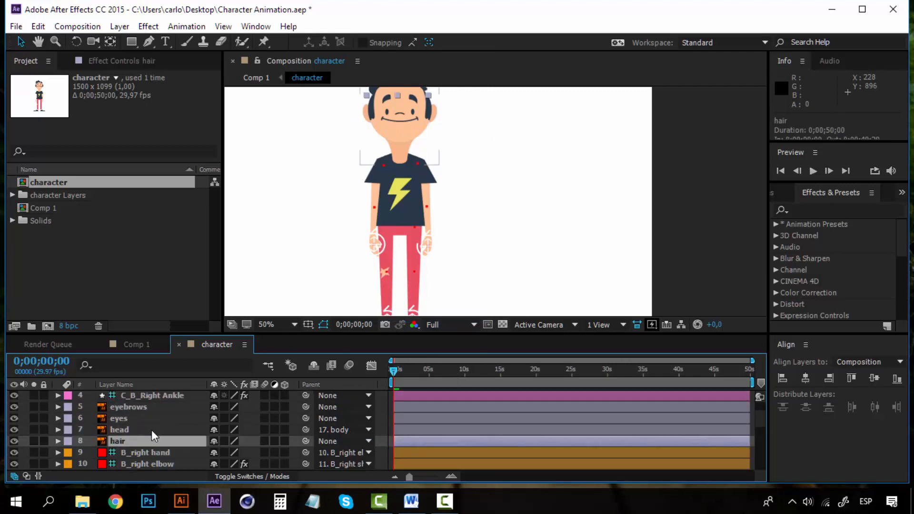
click(322, 440)
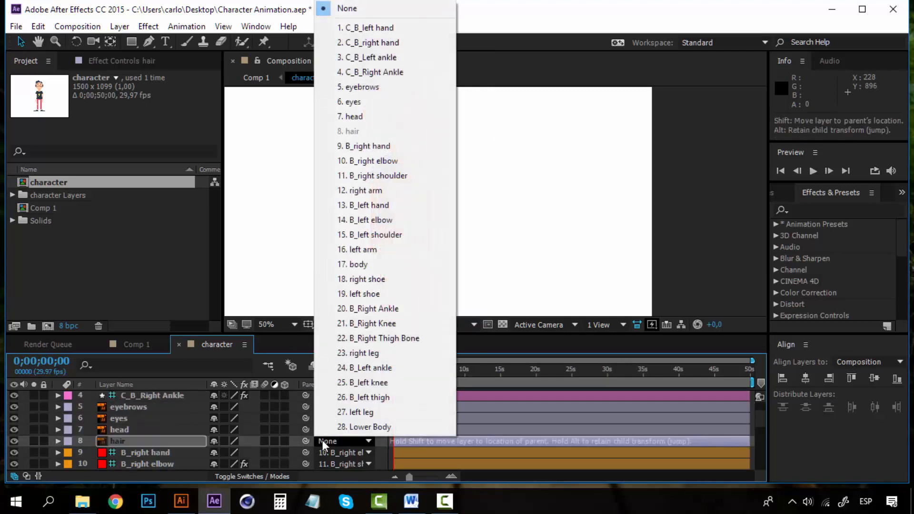
click(368, 116)
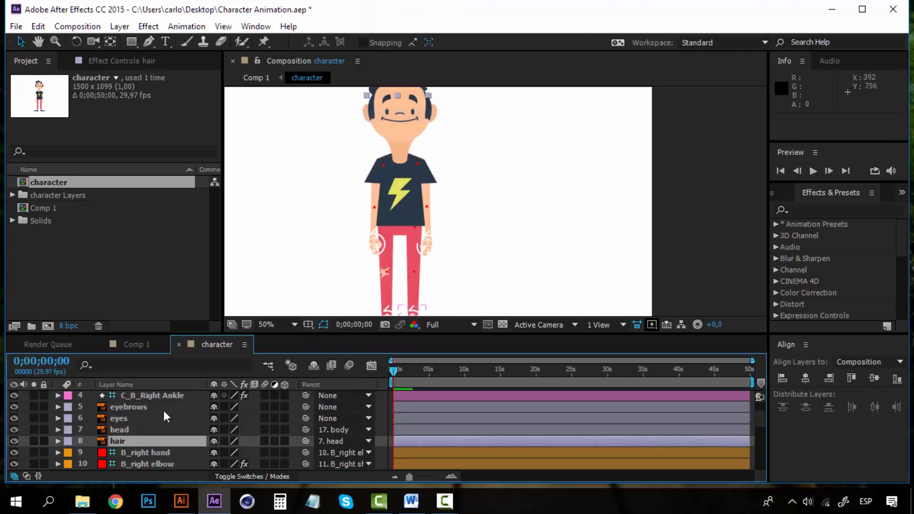
click(143, 408)
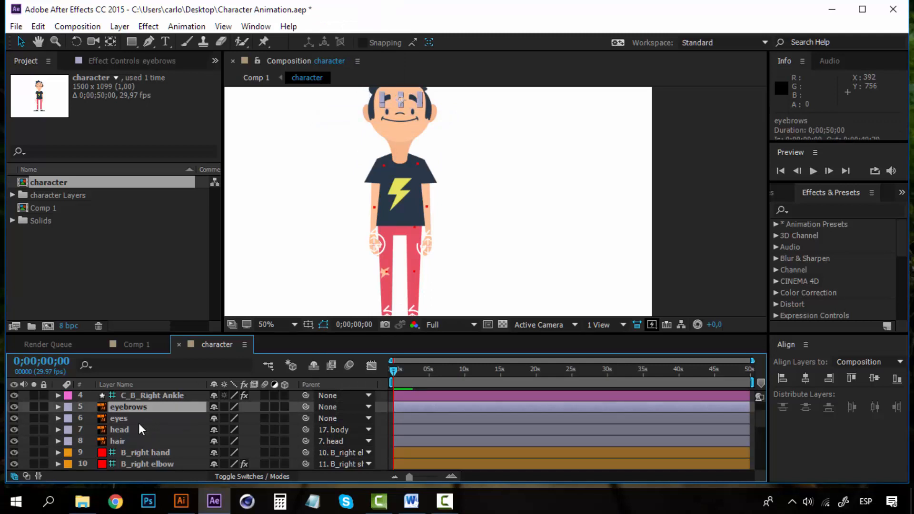
ctrl+click(138, 418)
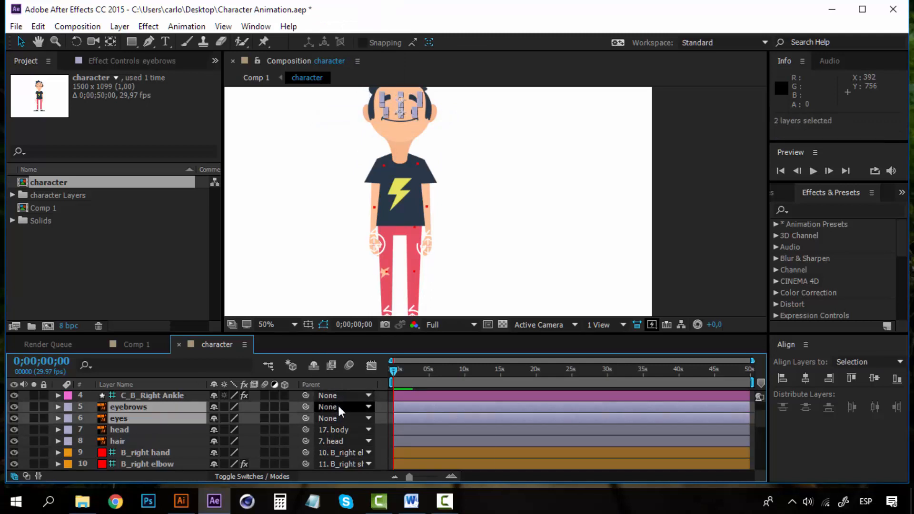
click(344, 405)
click(400, 170)
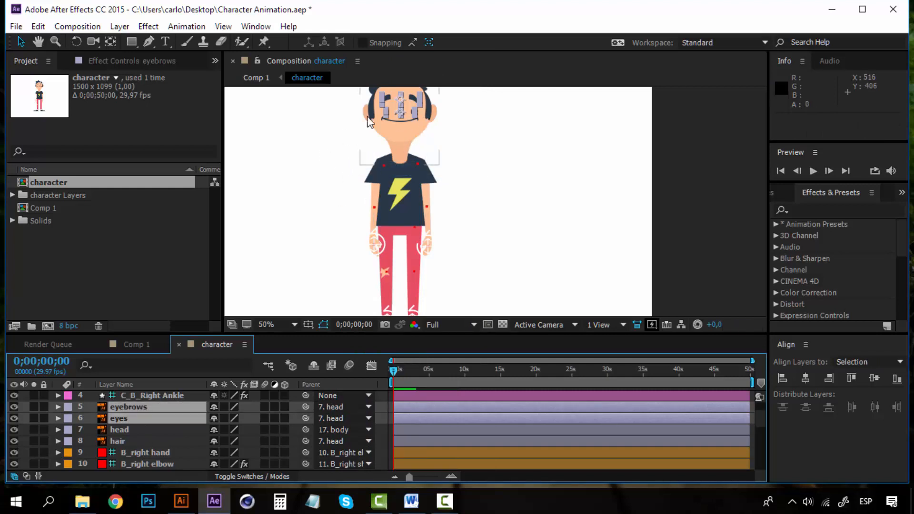
click(399, 201)
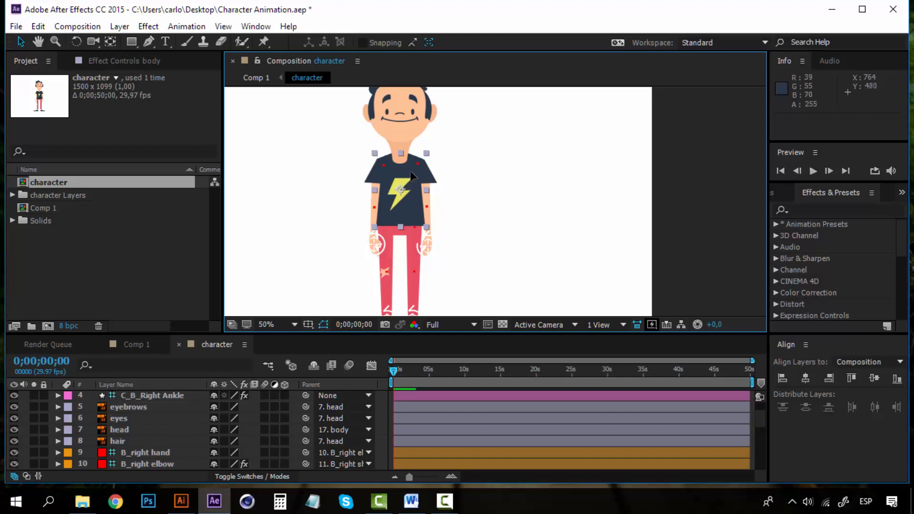
drag(404, 175, 468, 157)
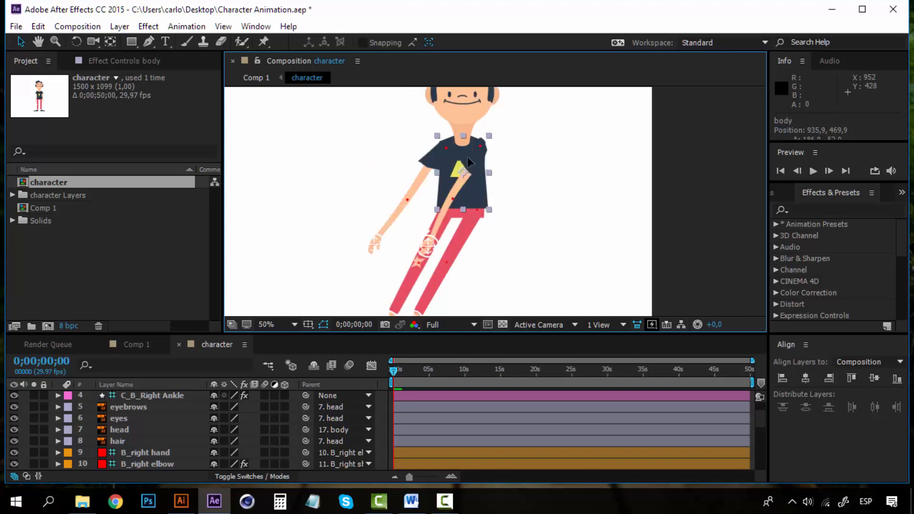
drag(450, 161, 423, 213)
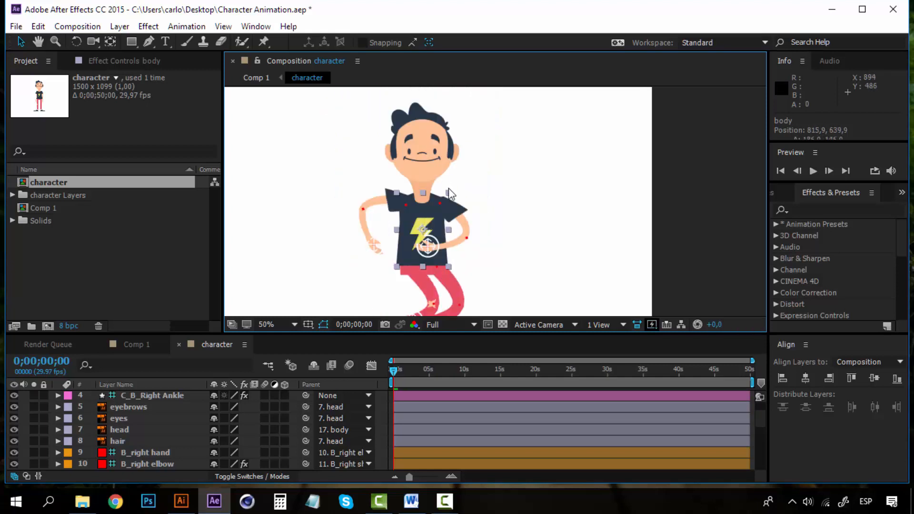
key(space)
drag(453, 233, 328, 155)
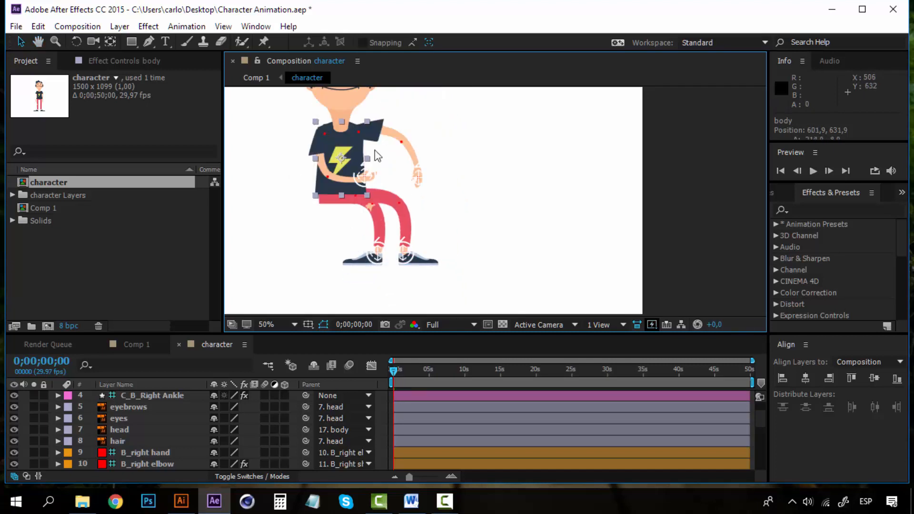
click(422, 179)
drag(423, 178, 438, 109)
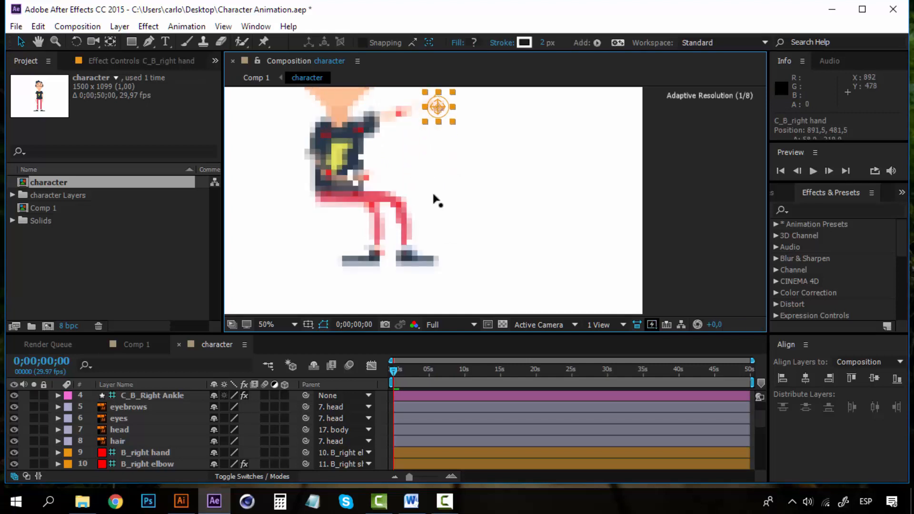
drag(368, 180, 254, 161)
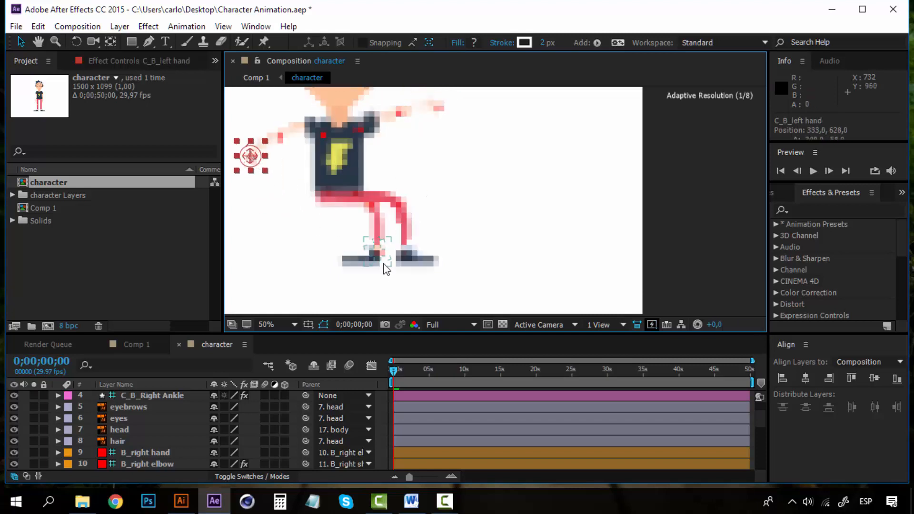
drag(376, 248, 302, 238)
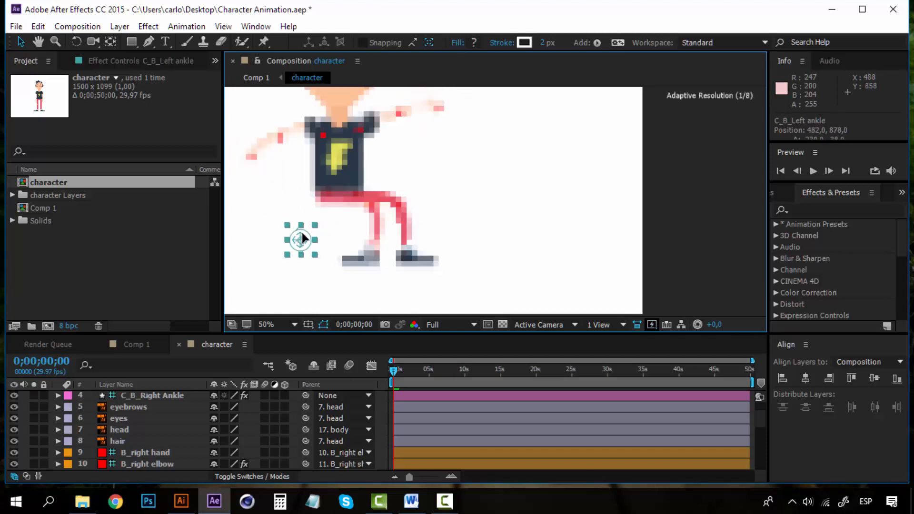
click(402, 253)
click(716, 207)
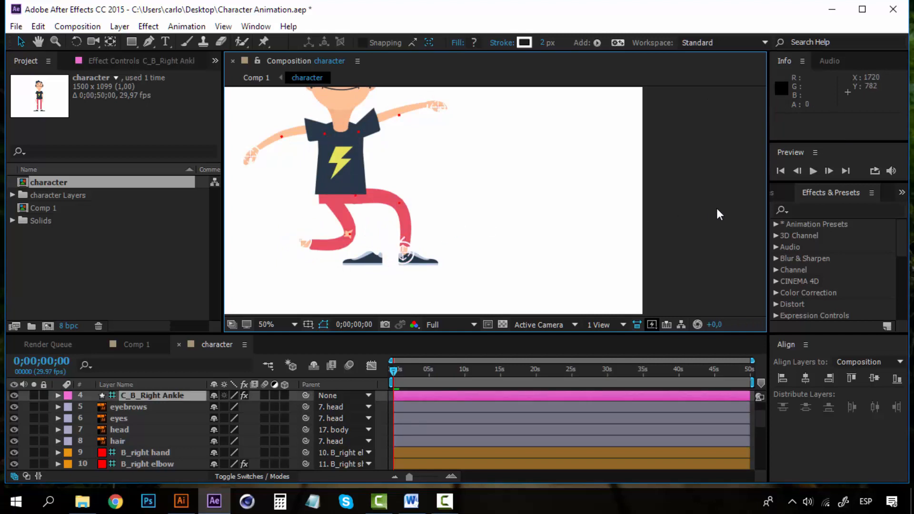
key(ctrl+z)
click(414, 265)
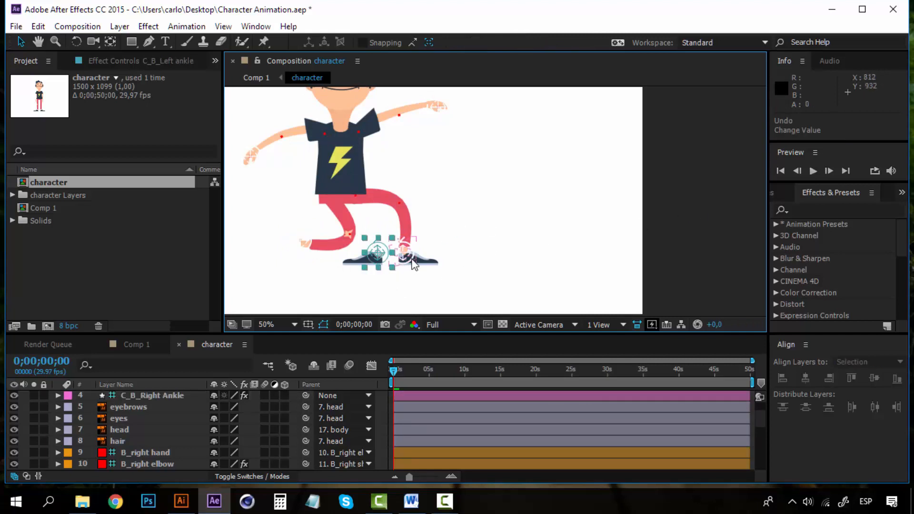
key(ctrl+z)
key(ctrl+z)
key(ctrl+z)
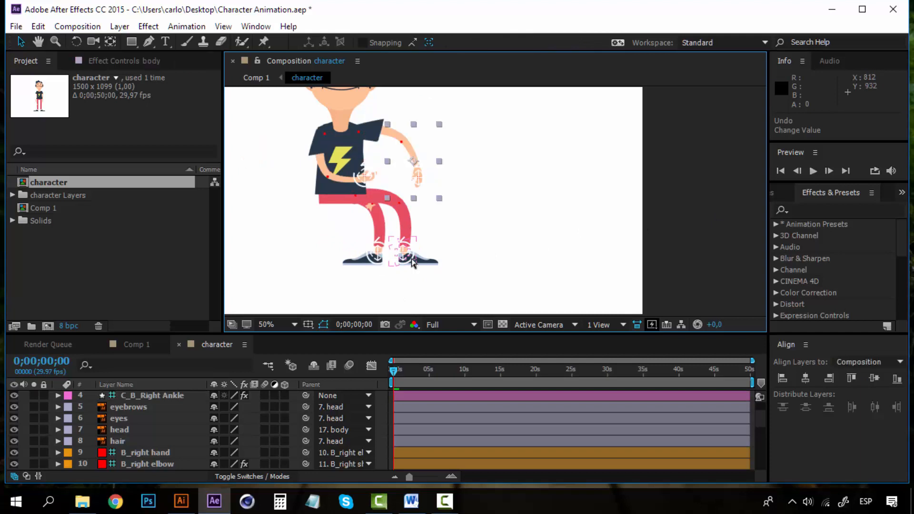
key(ctrl+z)
key(ctrl+z)
key(ctrl+z)
key(ctrl+z)
key(ctrl+z)
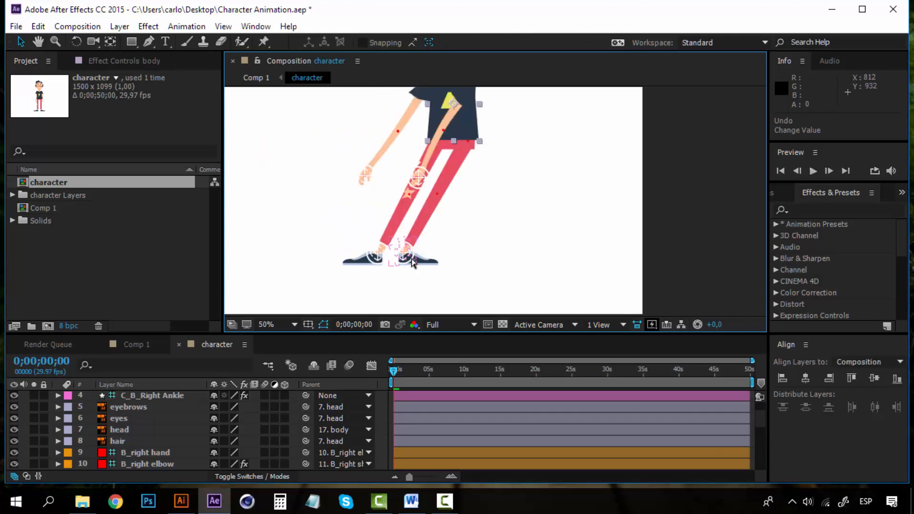
key(ctrl+z)
scroll(162, 447, down, 1)
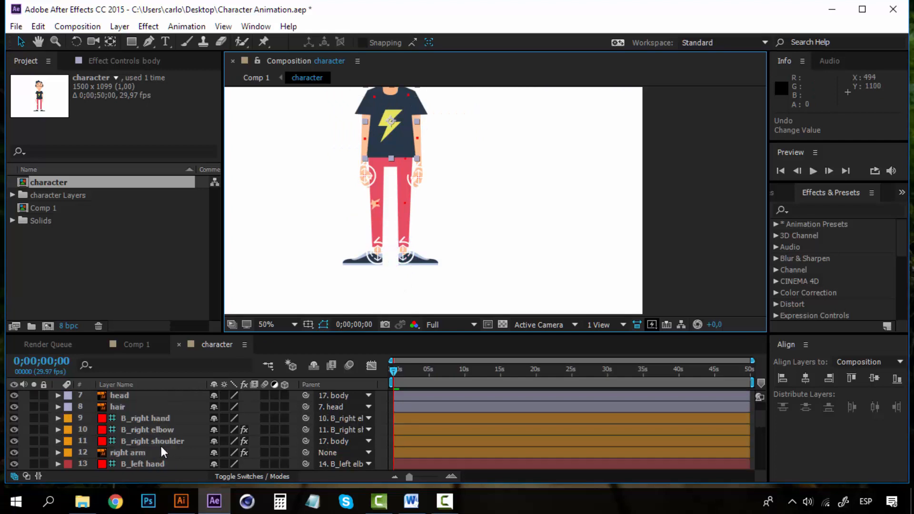
Pick-whip the right shoe's Parent to B_Right Ankle.
scroll(161, 446, down, 5)
scroll(161, 446, up, 2)
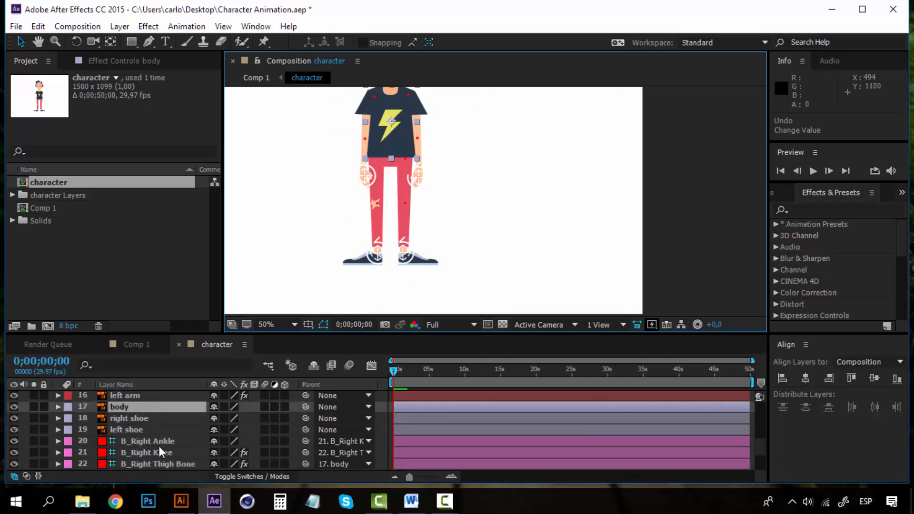
click(151, 417)
click(328, 418)
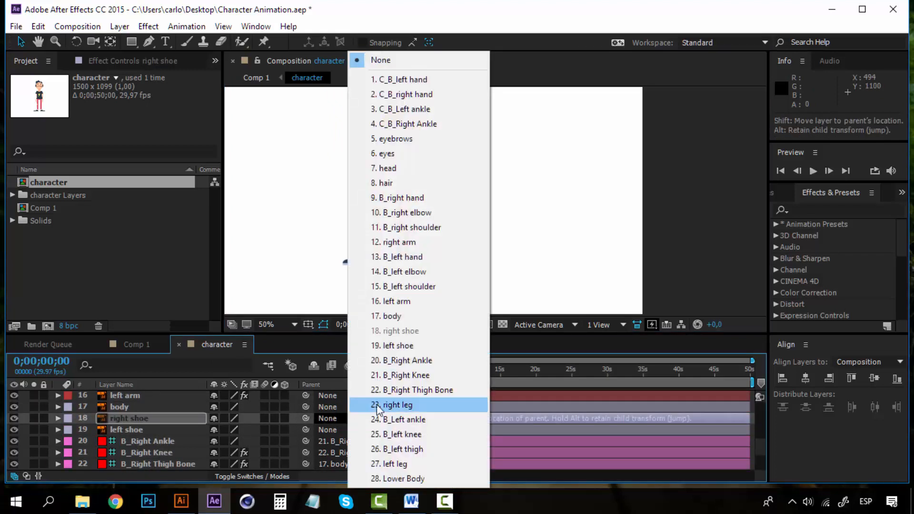
click(141, 421)
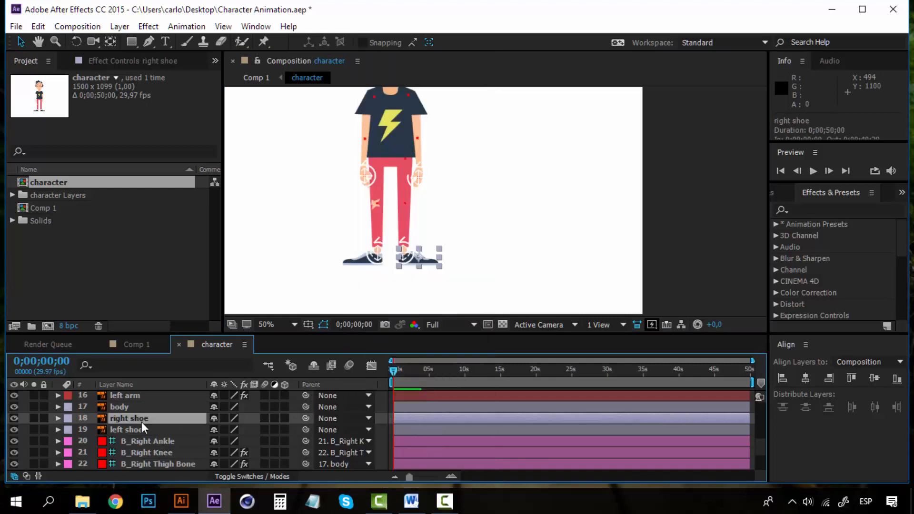
drag(306, 419, 161, 440)
click(165, 430)
Parent the left shoe to B_Left ankle and undo the test ankle move.
scroll(167, 431, down, 3)
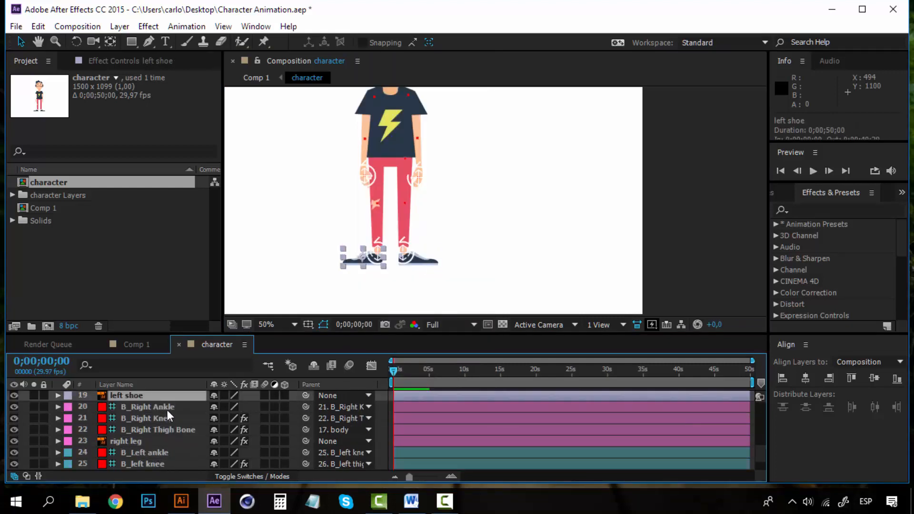
drag(305, 396, 338, 226)
click(378, 252)
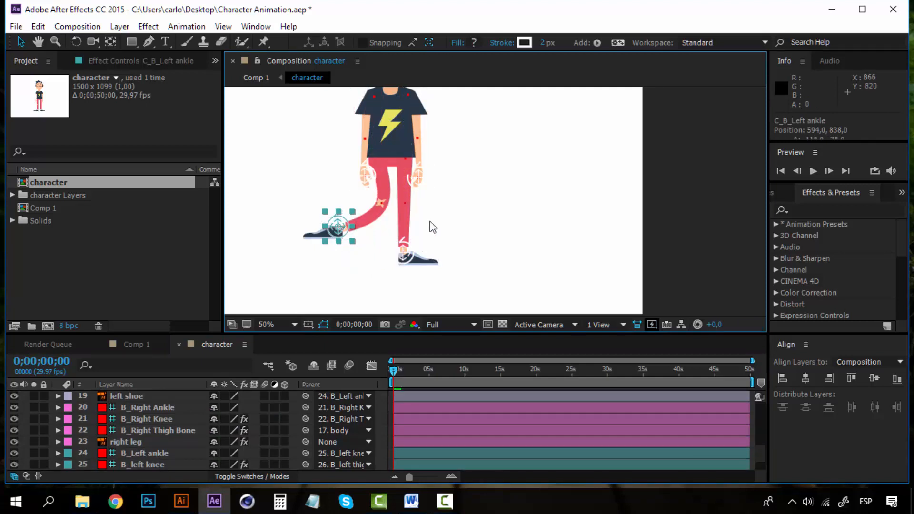
key(ctrl+z)
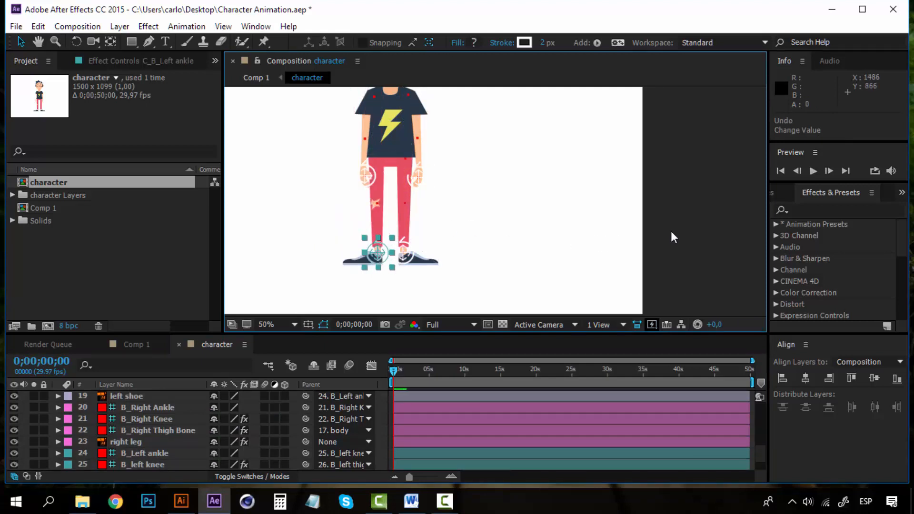
key(period)
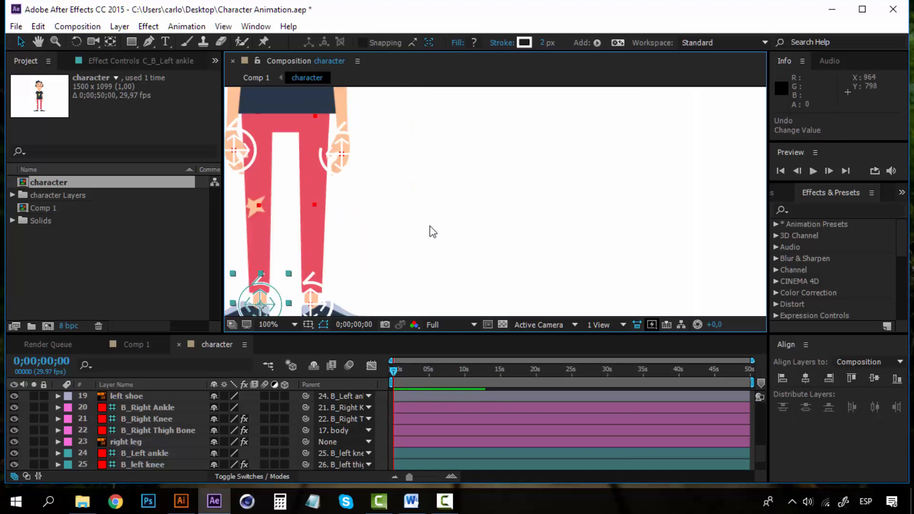
key(comma)
click(405, 249)
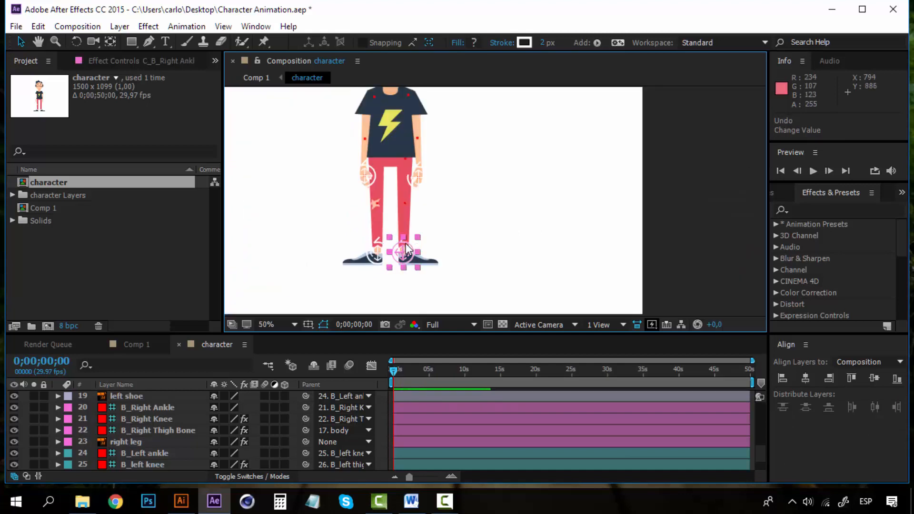
drag(410, 248, 451, 220)
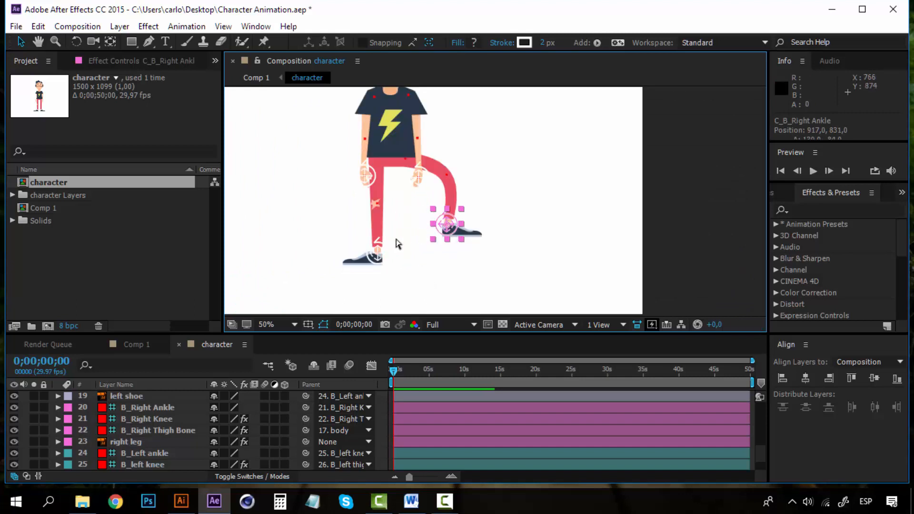
key(ctrl+z)
scroll(376, 257, up, 1)
key(space)
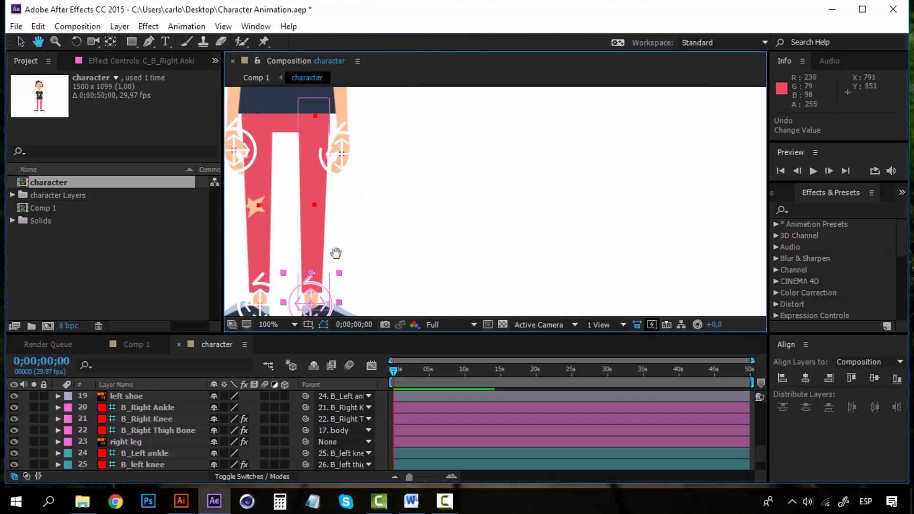
drag(335, 253, 472, 200)
click(404, 237)
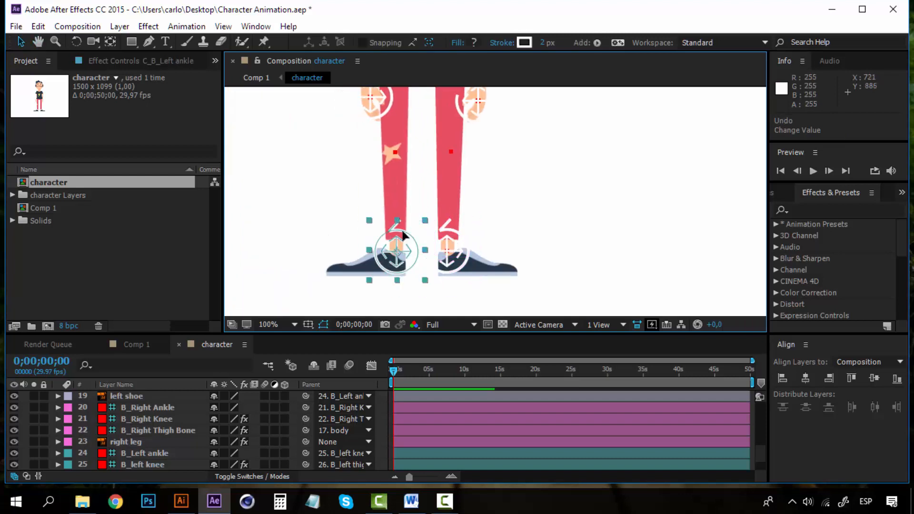
drag(404, 236, 354, 192)
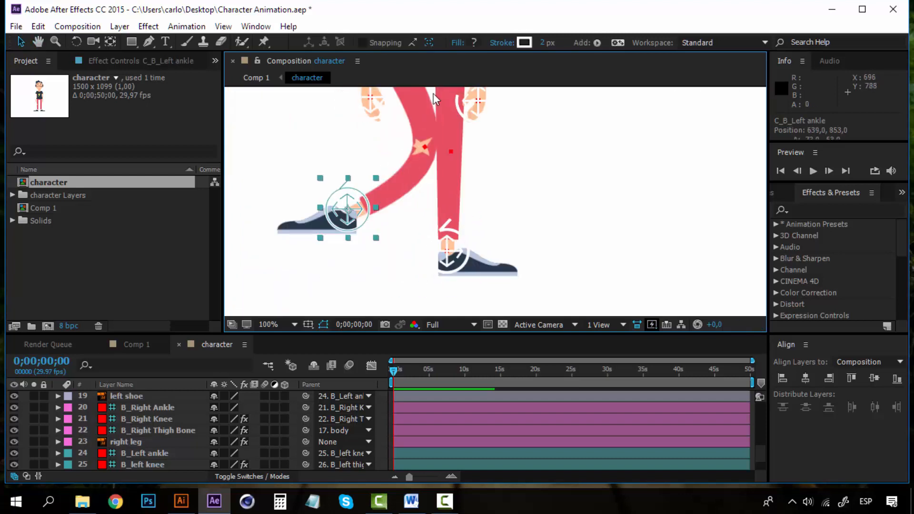
scroll(408, 208, down, 1)
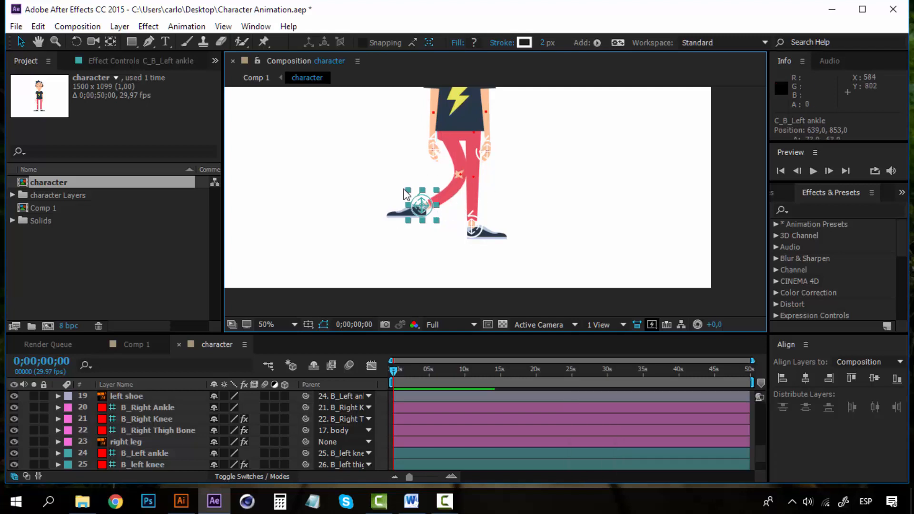
key(ctrl+z)
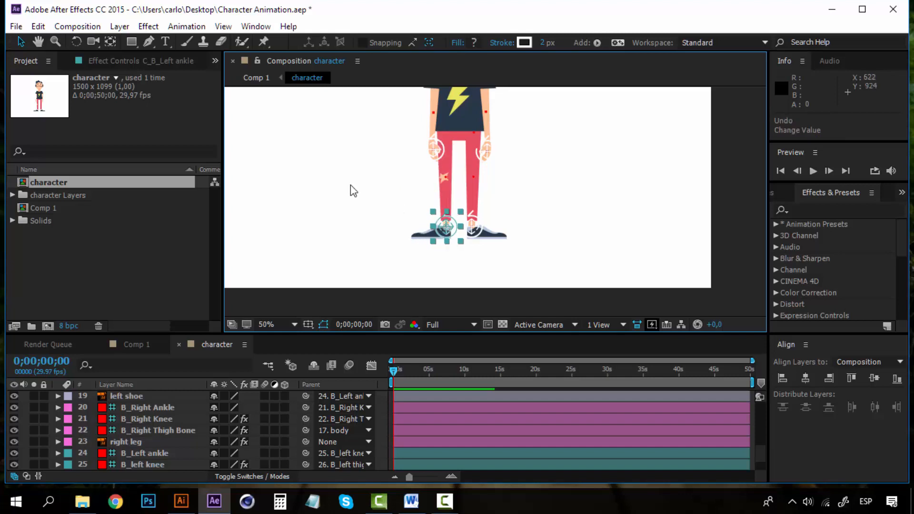
Uncheck Clockwise under IK B_left knee for C_B_Left ankle, then test and undo the leg bend.
click(149, 61)
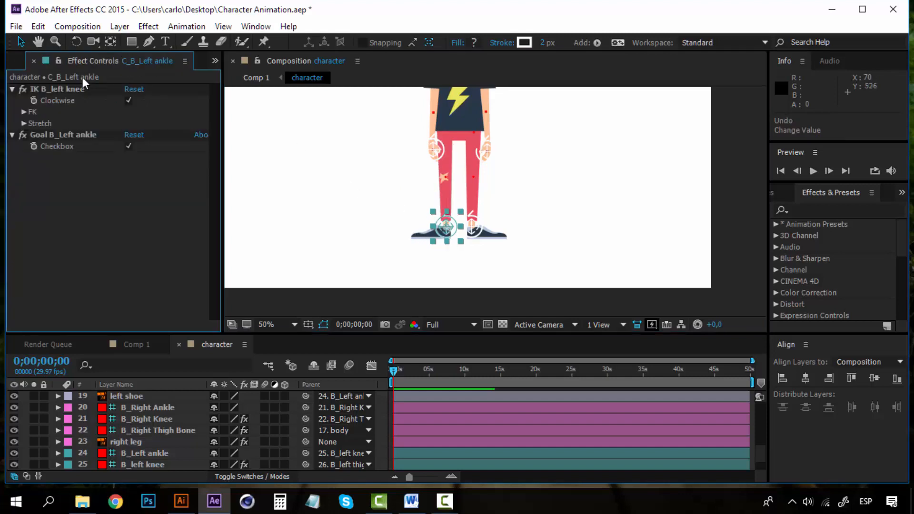
scroll(138, 438, up, 3)
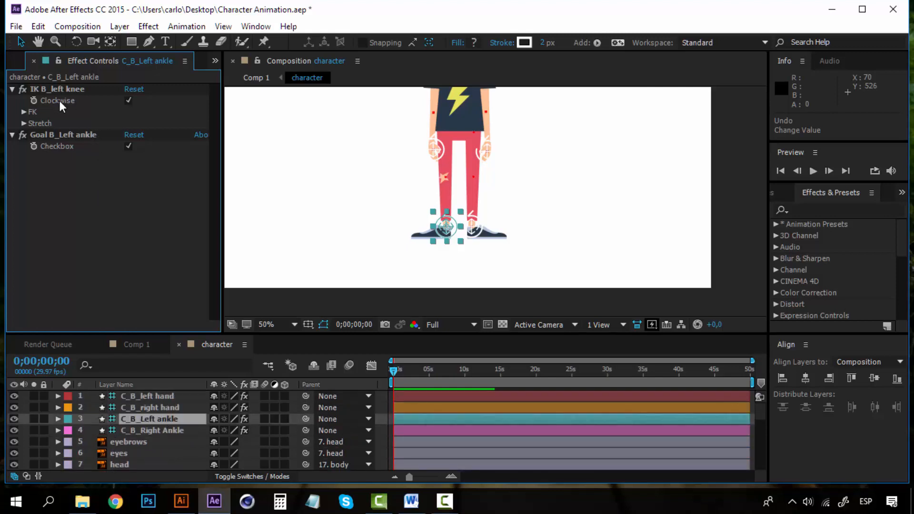
click(129, 100)
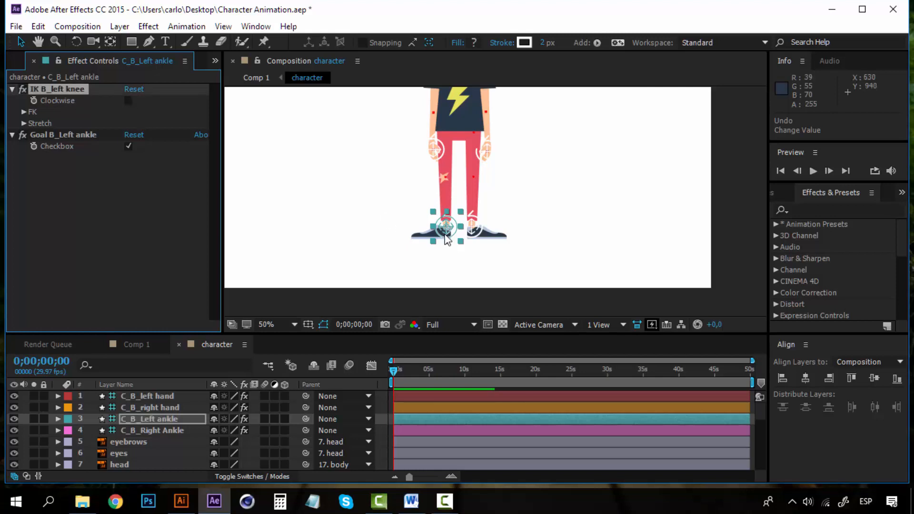
click(442, 221)
drag(442, 221, 418, 205)
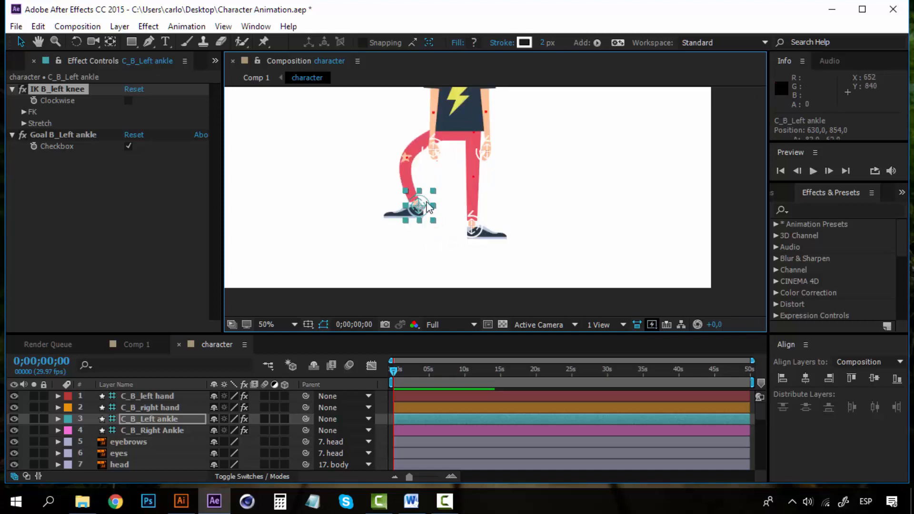
key(ctrl+z)
Test the right and left hand controllers, undoing each move, and zoom out to the whole character.
drag(456, 176, 441, 262)
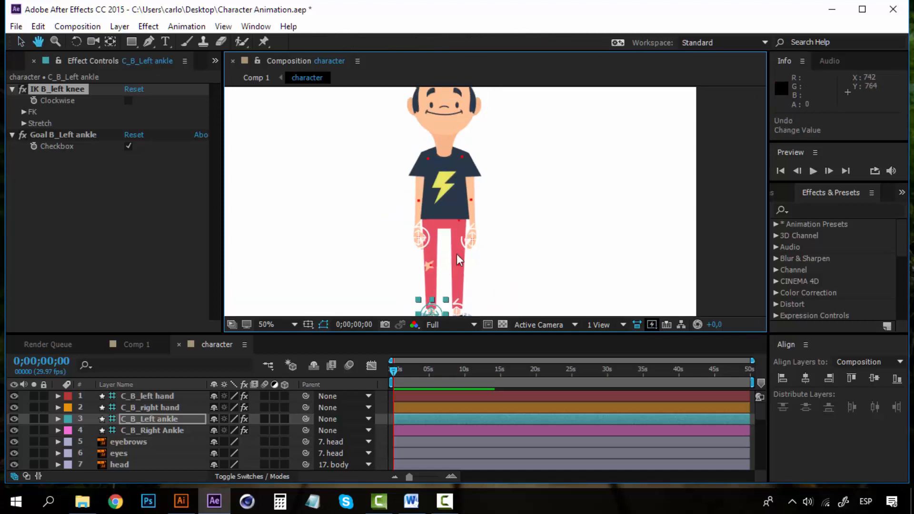
click(499, 223)
drag(499, 226, 500, 221)
key(ctrl+z)
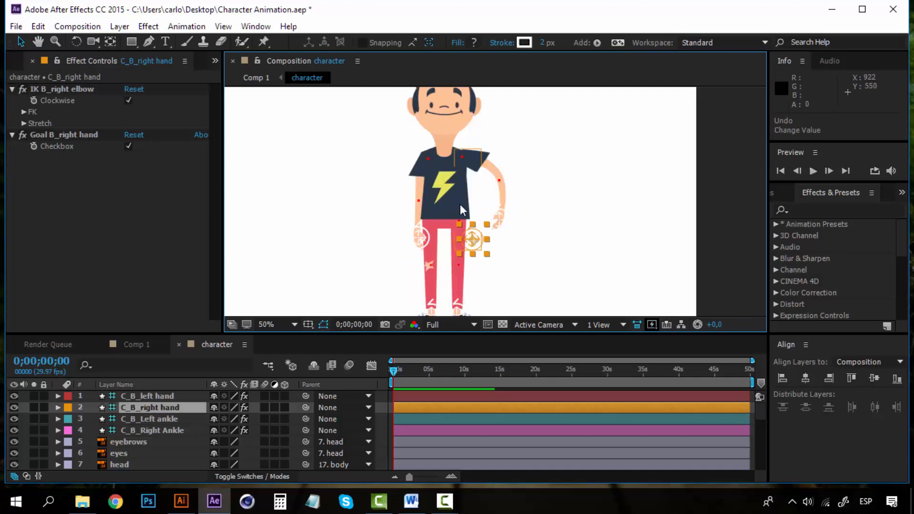
drag(419, 241, 401, 229)
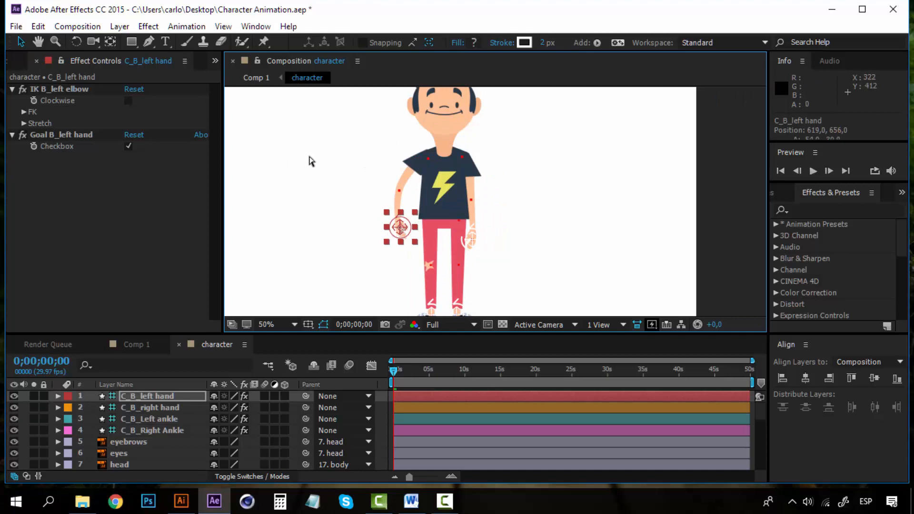
key(ctrl+z)
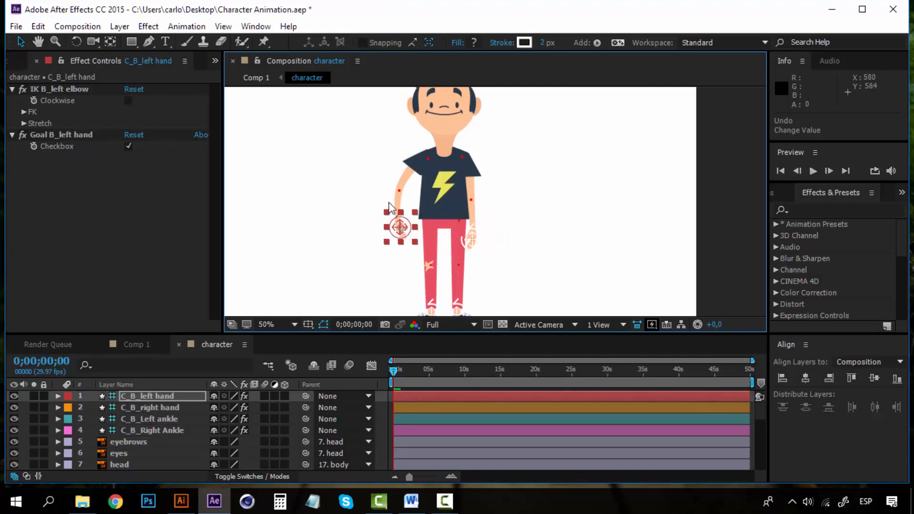
key(comma)
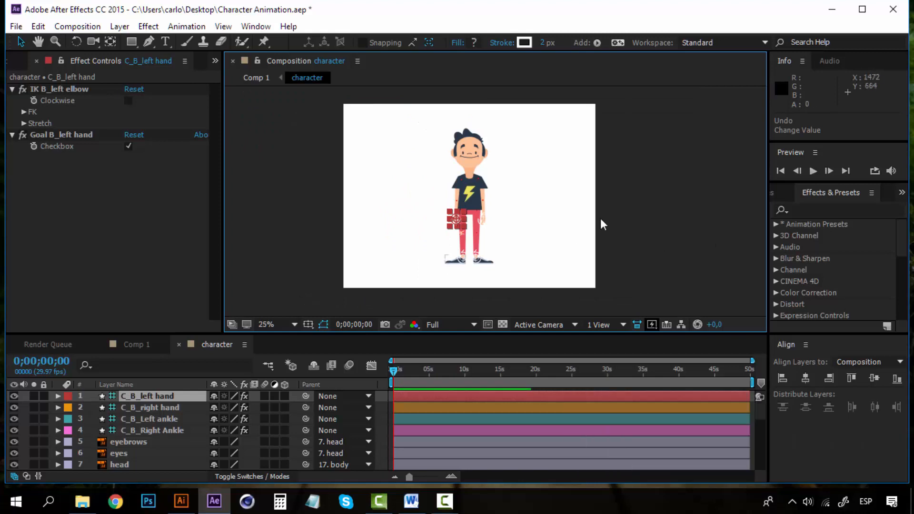
click(626, 212)
scroll(490, 187, up, 1)
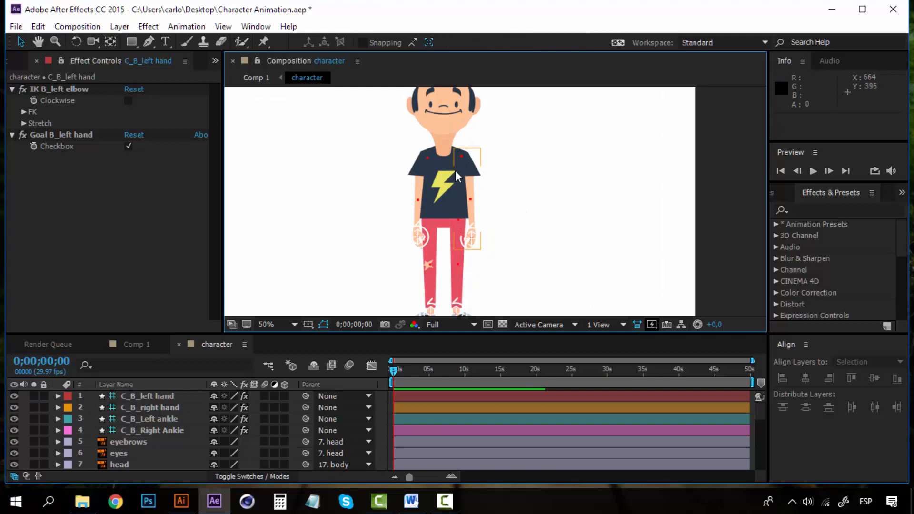
scroll(455, 171, down, 1)
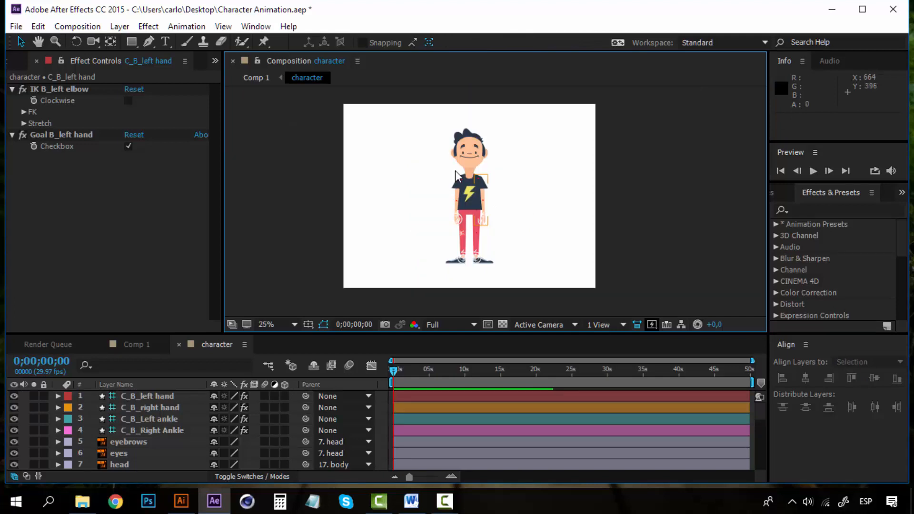
click(158, 393)
scroll(490, 195, up, 1)
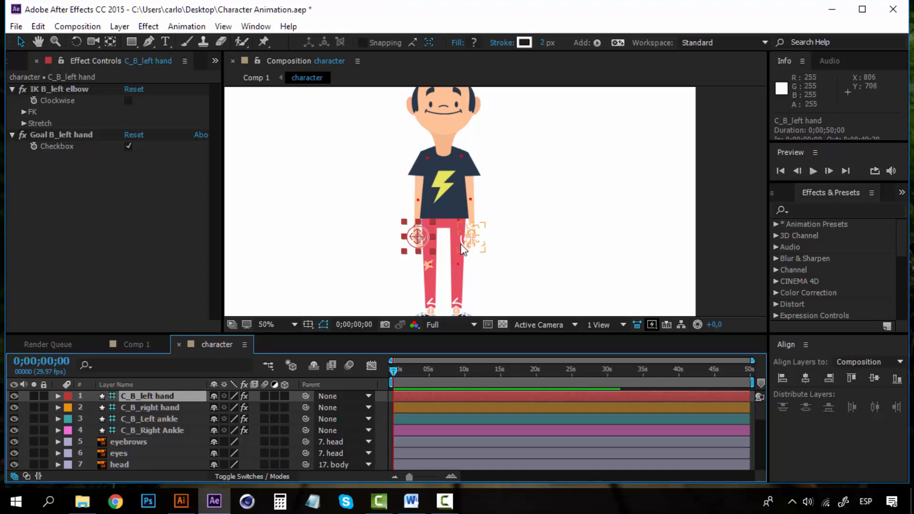
scroll(495, 231, down, 2)
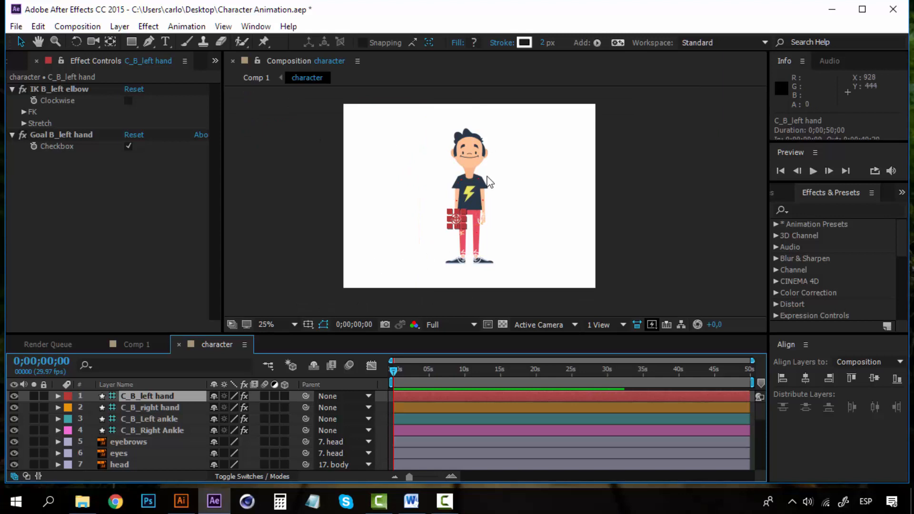
scroll(479, 176, up, 2)
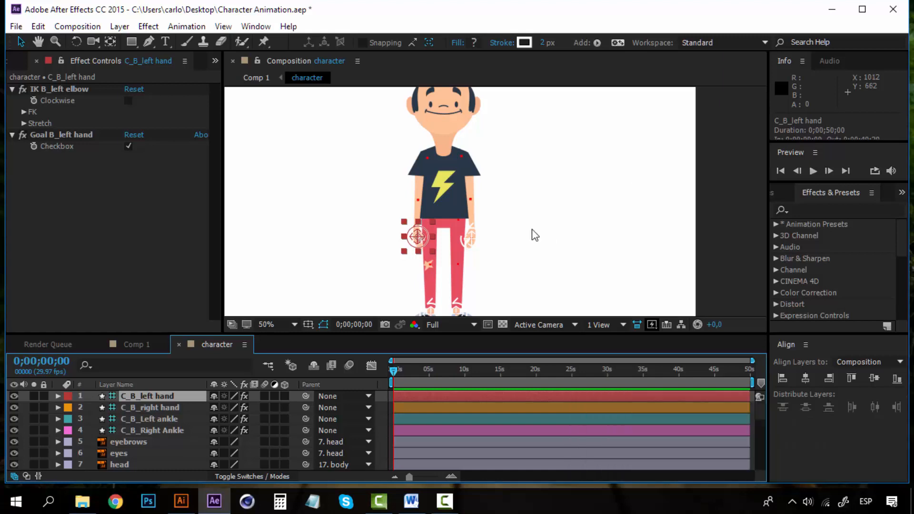
key(comma)
key(period)
key(comma)
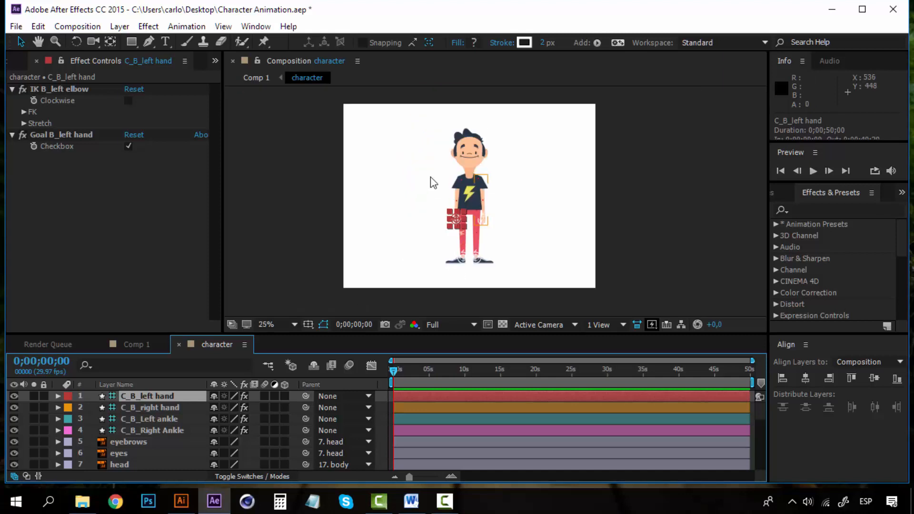
key(period)
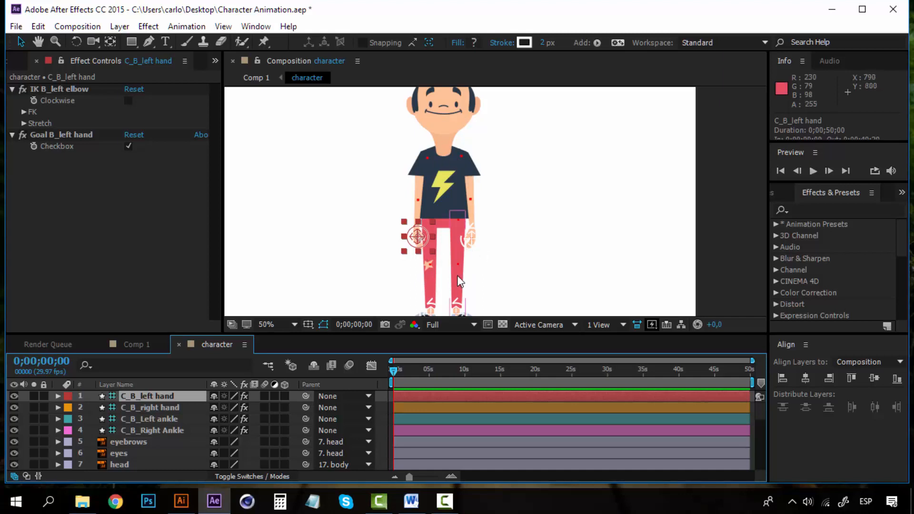
key(comma)
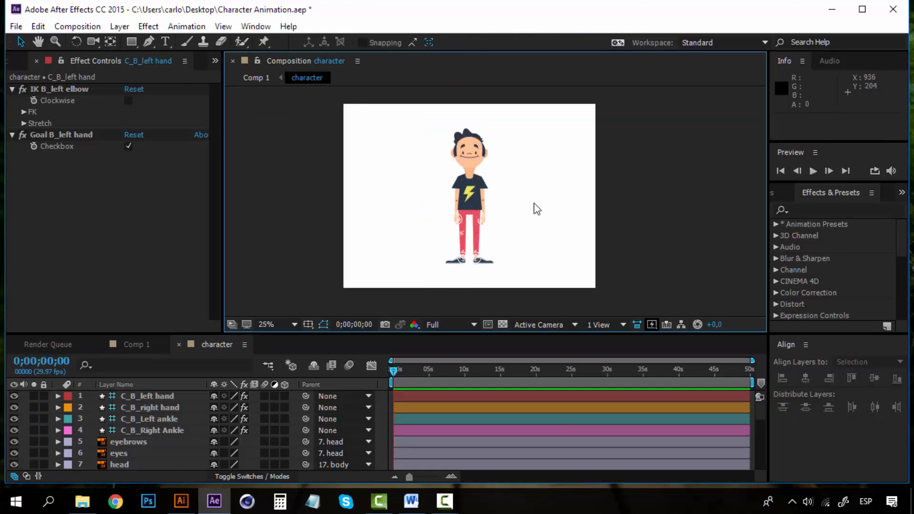